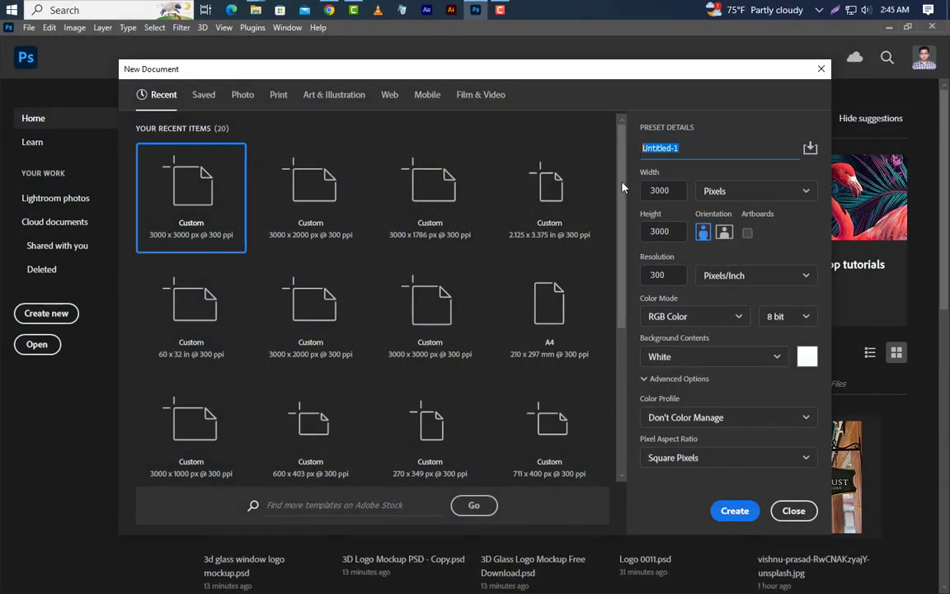
Create a document named Logo Design, 3000 × 3000 pixels at 300 pixels/inch in RGB with a white background.
text(Logo Design)
click(672, 191)
click(677, 231)
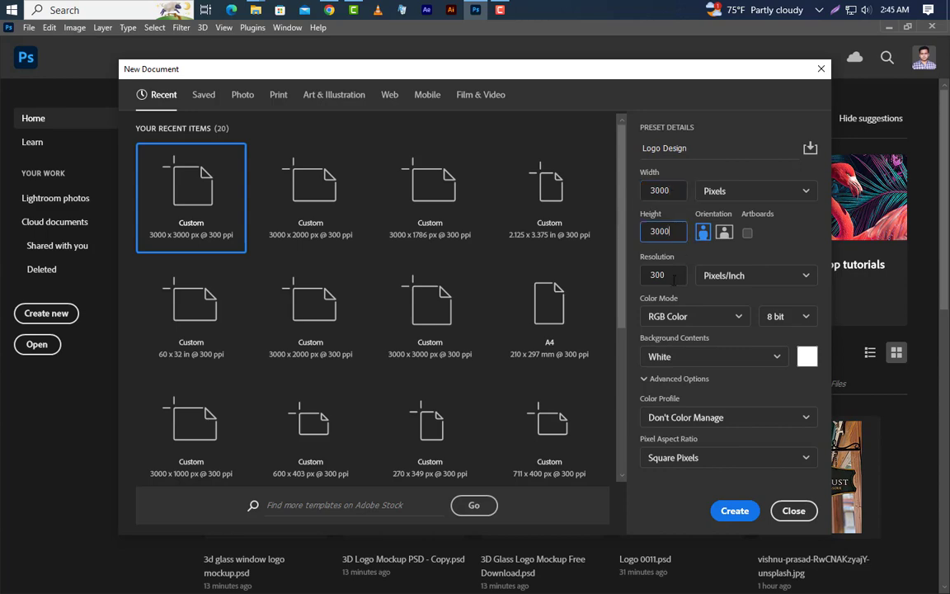
click(672, 277)
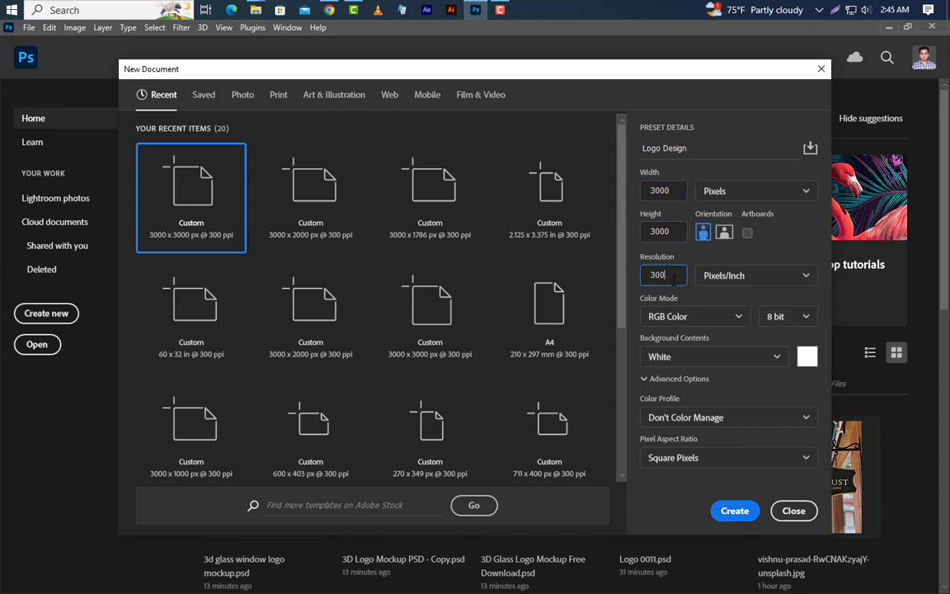
click(734, 511)
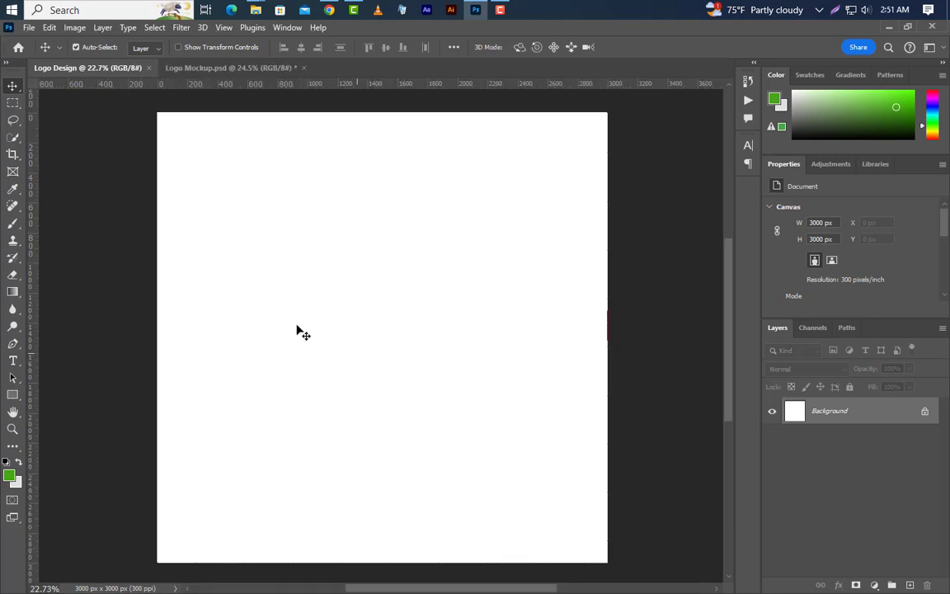
Show the grid over the blank canvas.
click(223, 27)
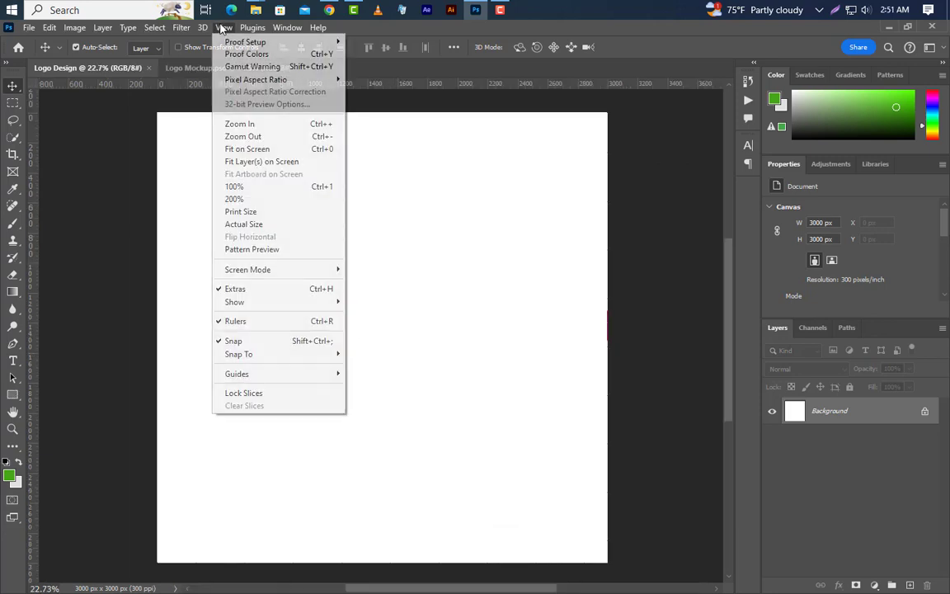
mouse_move(276, 305)
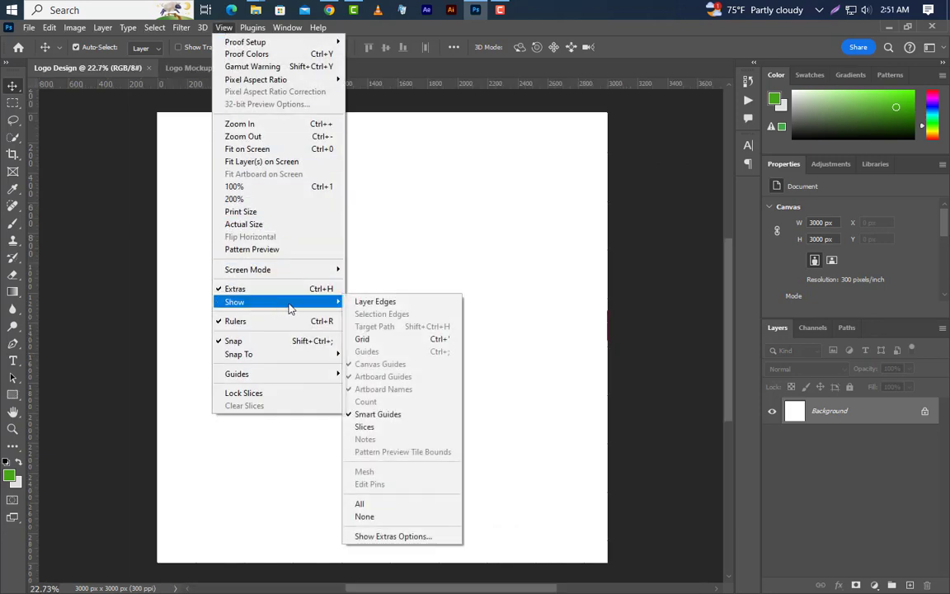
click(364, 335)
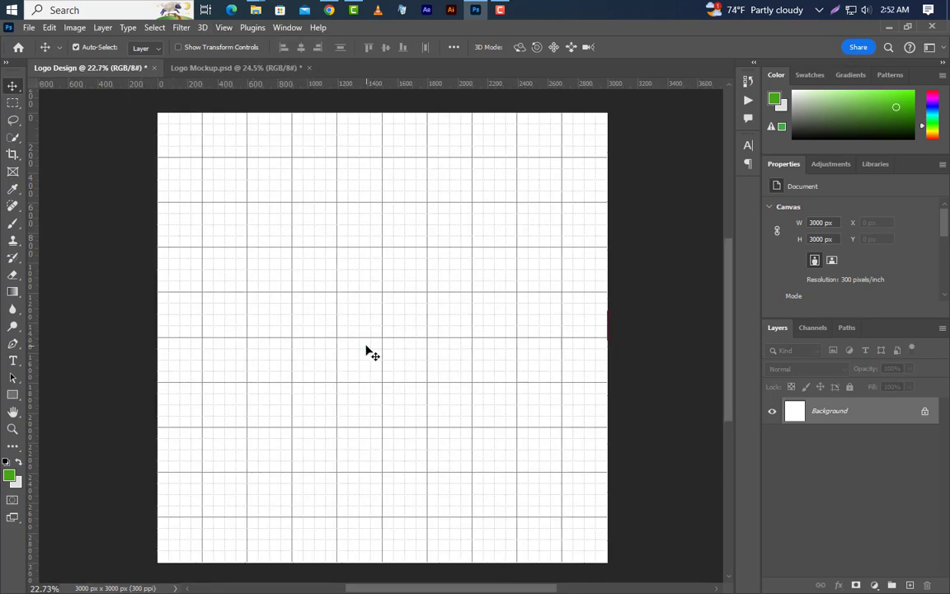
Draw a tall green rectangle starting at the canvas's vertical centre line and set its size to 400 × 2500 px.
click(12, 394)
click(54, 395)
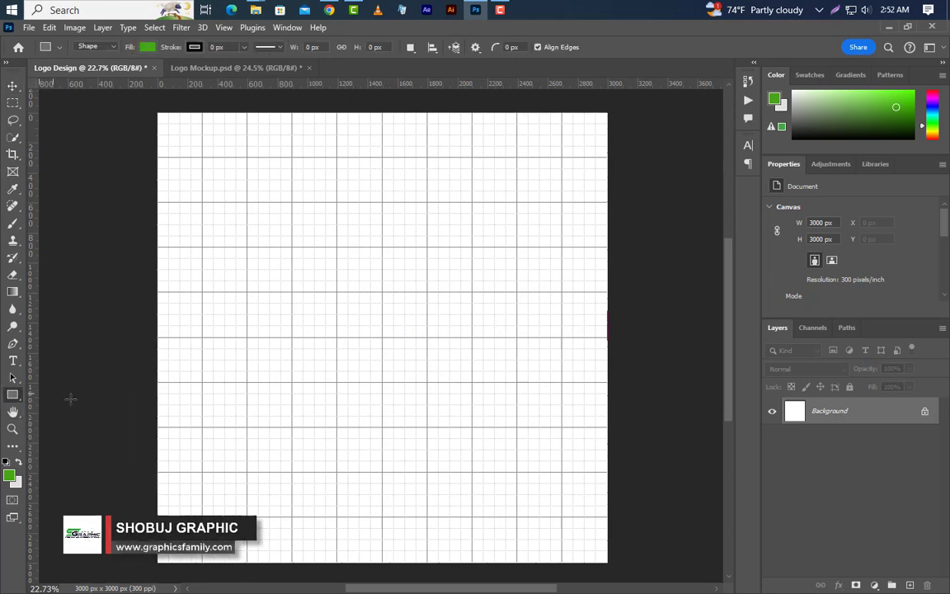
drag(383, 208, 428, 460)
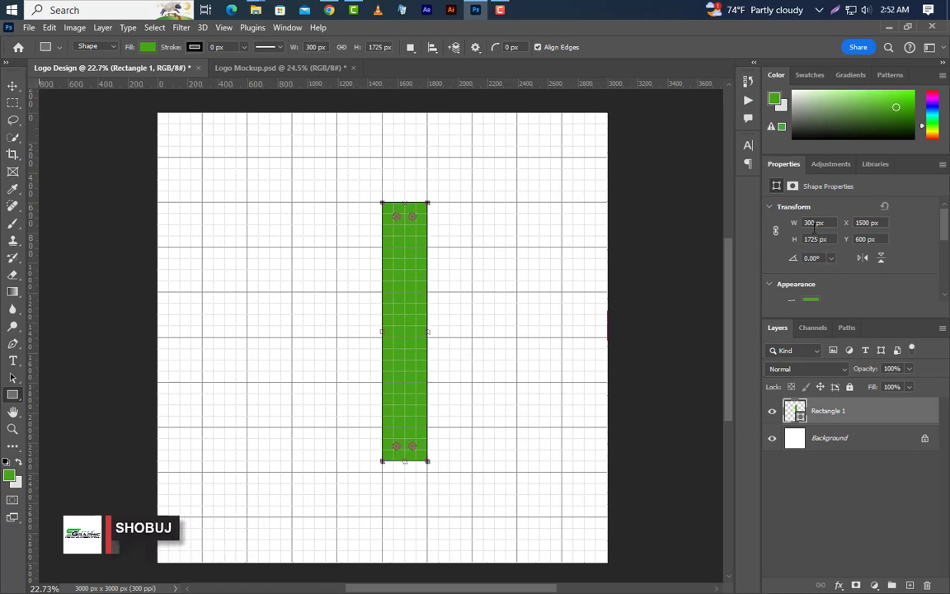
click(813, 223)
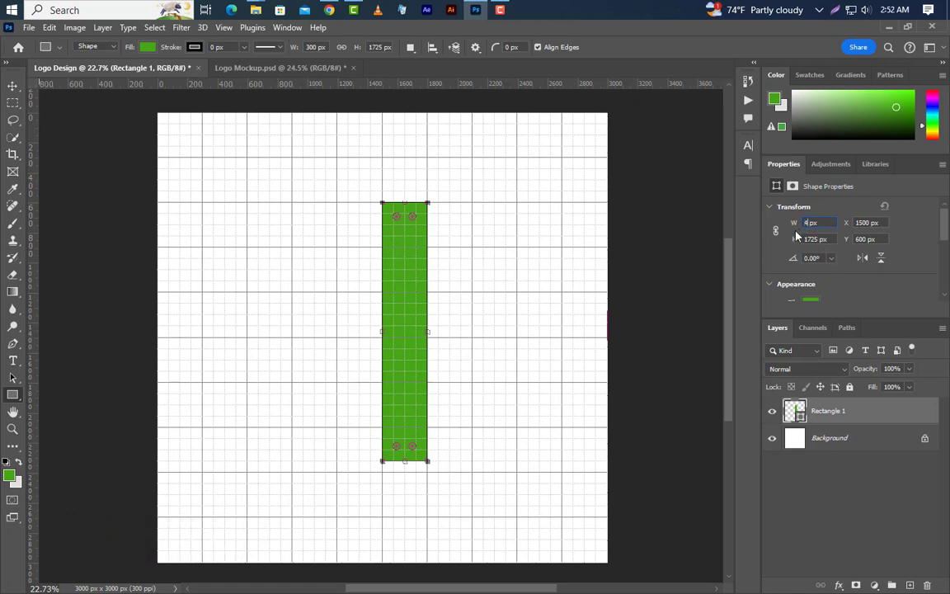
click(816, 239)
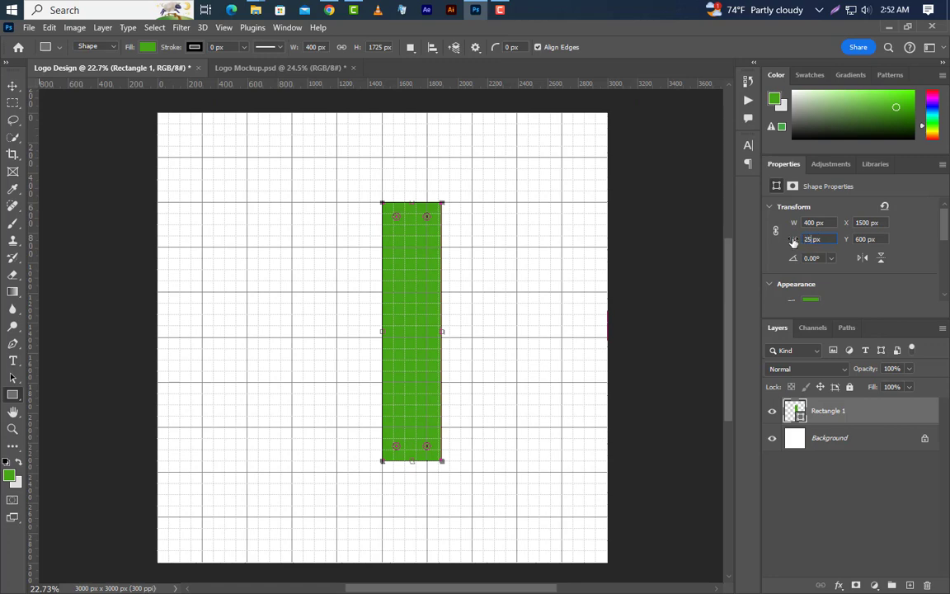
key(Return)
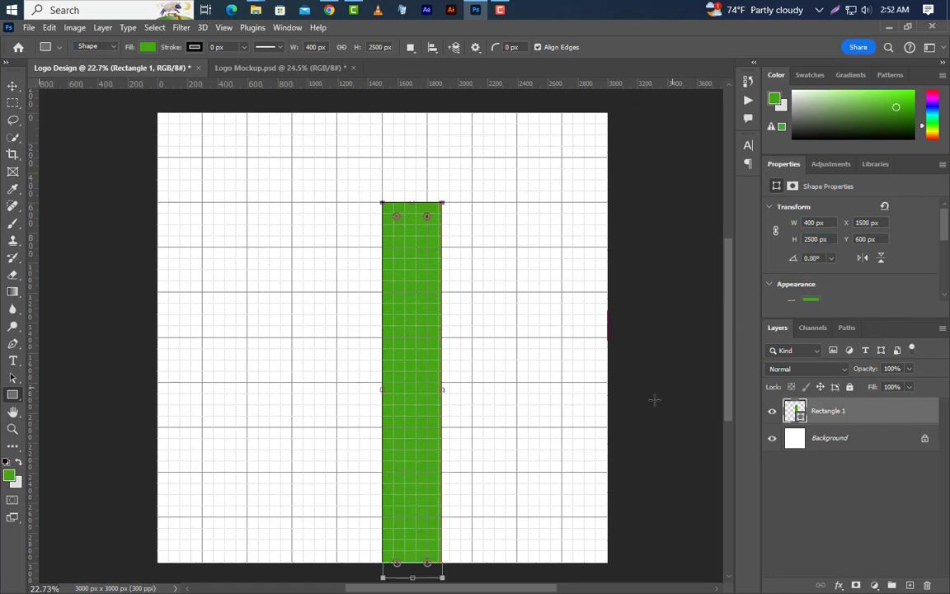
Rotate the green rectangle by 32.75° and move it up and right so it lies fully on the canvas.
right_click(415, 374)
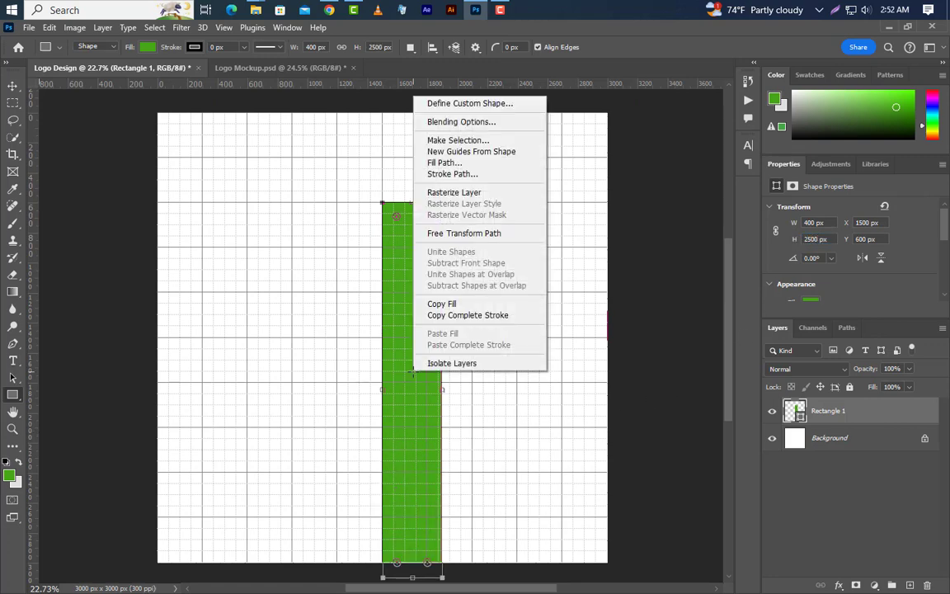
click(462, 233)
drag(451, 193, 511, 272)
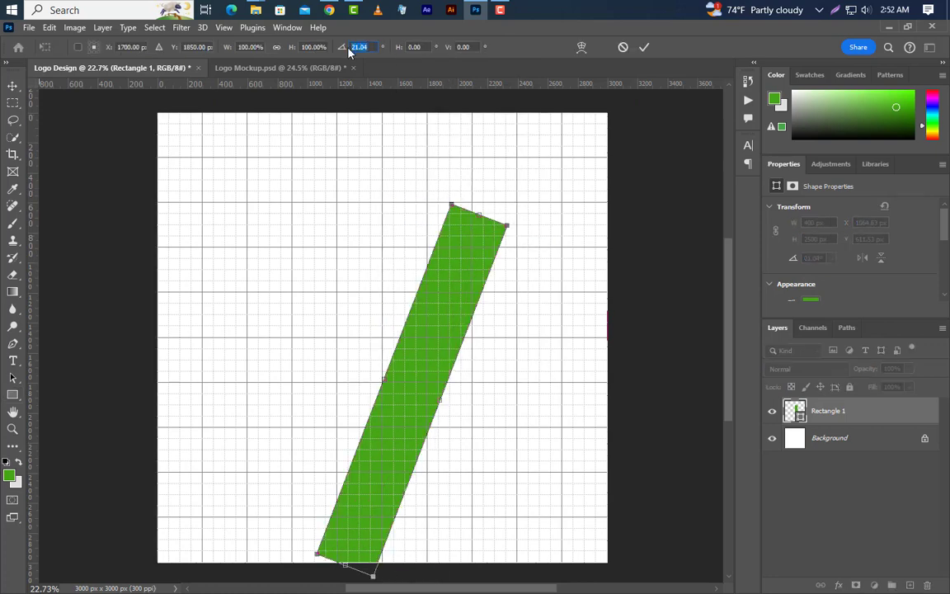
text(32.75)
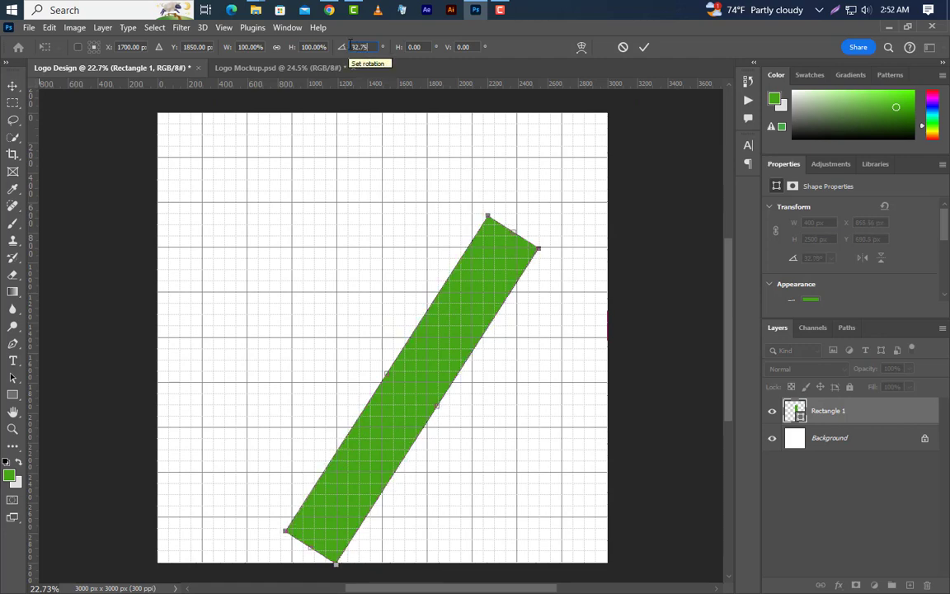
drag(471, 308, 500, 251)
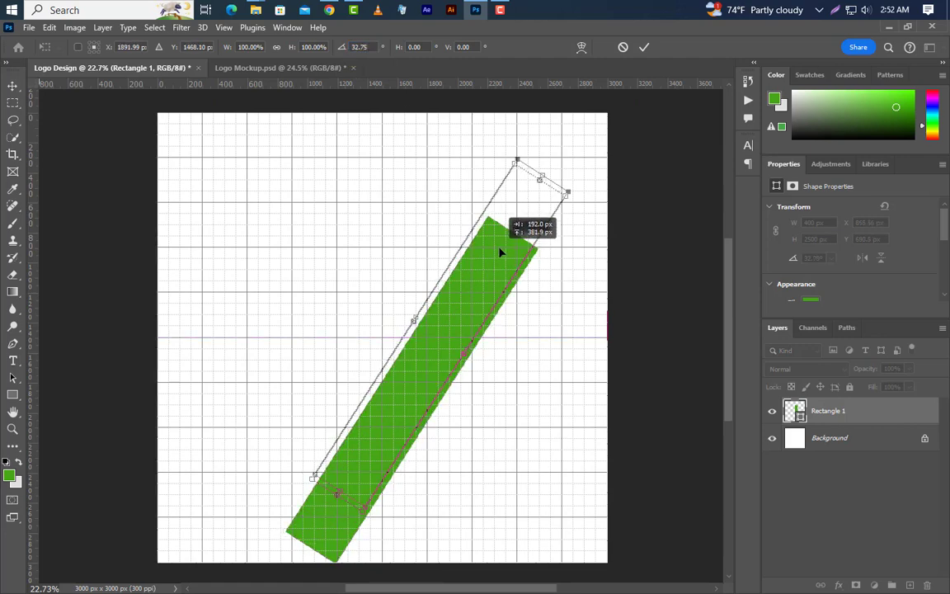
key(Right)
key(Right)
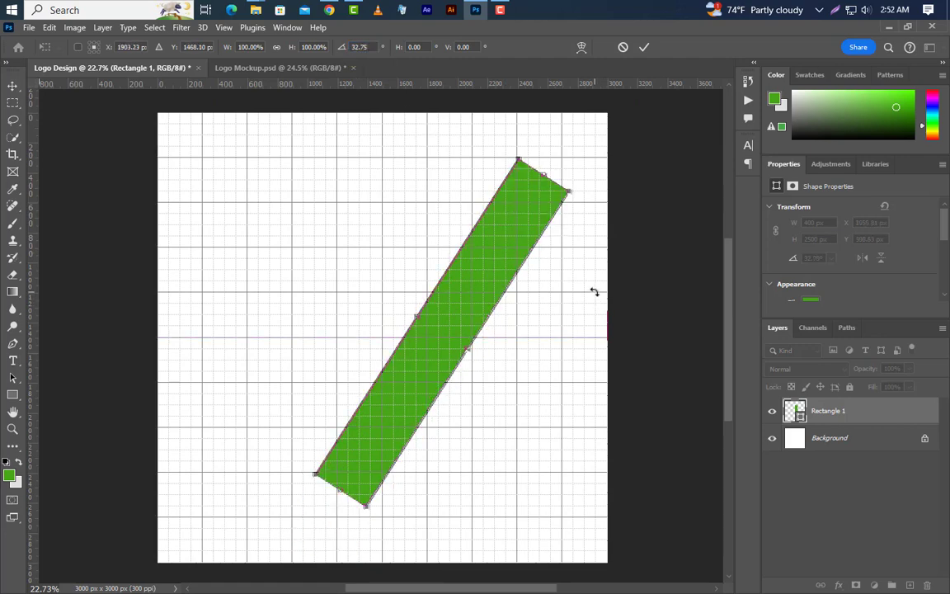
click(643, 48)
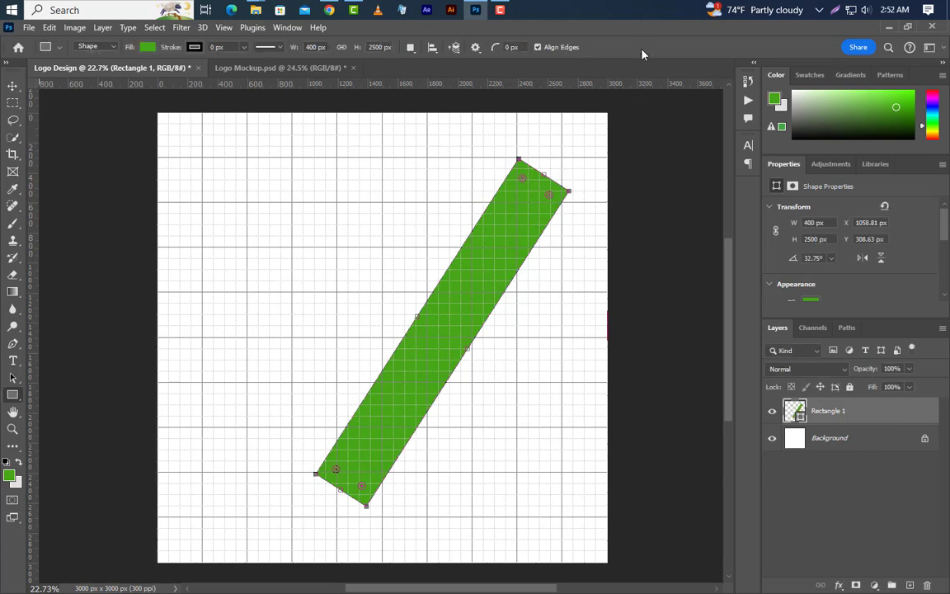
Rasterize the rectangle layer and cut off the bar's upper end horizontally along the 600 px grid line.
right_click(842, 414)
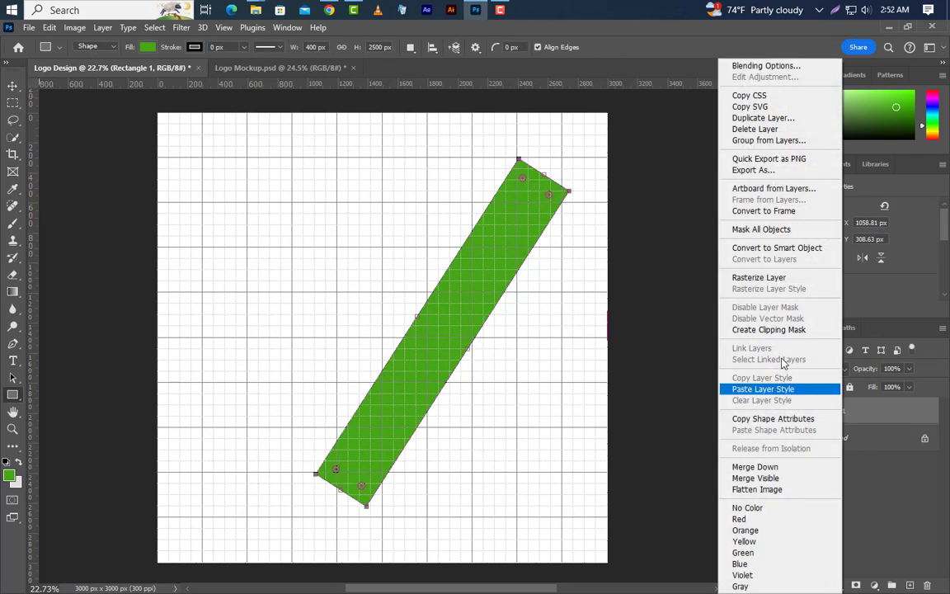
click(718, 277)
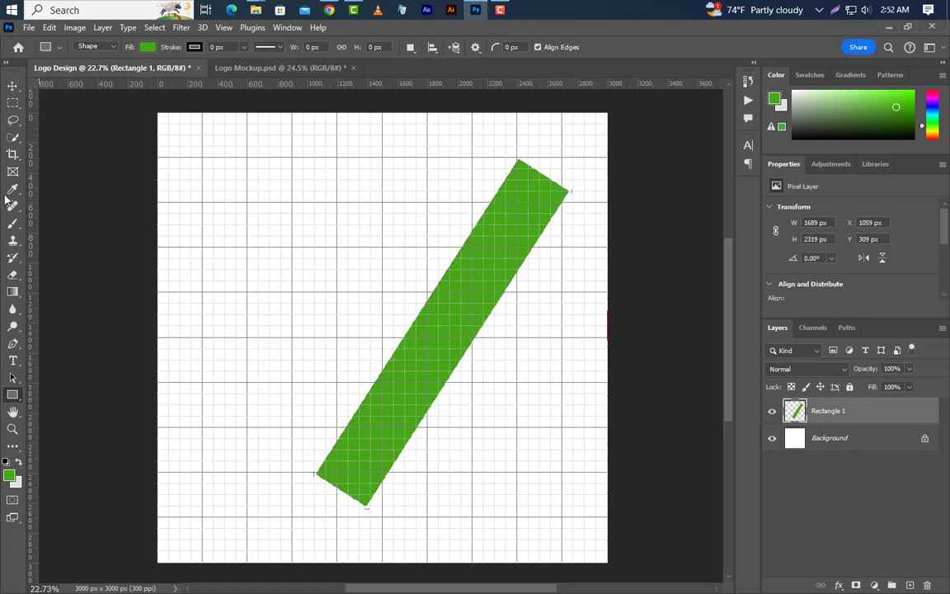
click(13, 106)
mouse_move(336, 123)
mouse_down()
mouse_move(568, 161)
mouse_move(621, 199)
mouse_up()
key(Delete)
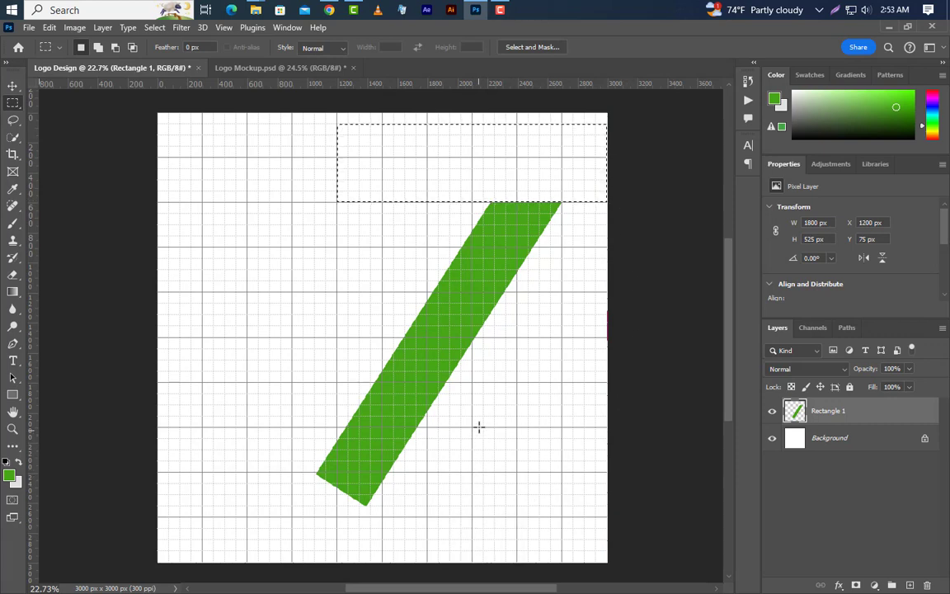
Cut off the slanted bar's lower end horizontally at 1950 px and clear the selection.
drag(481, 403, 258, 517)
key(Delete)
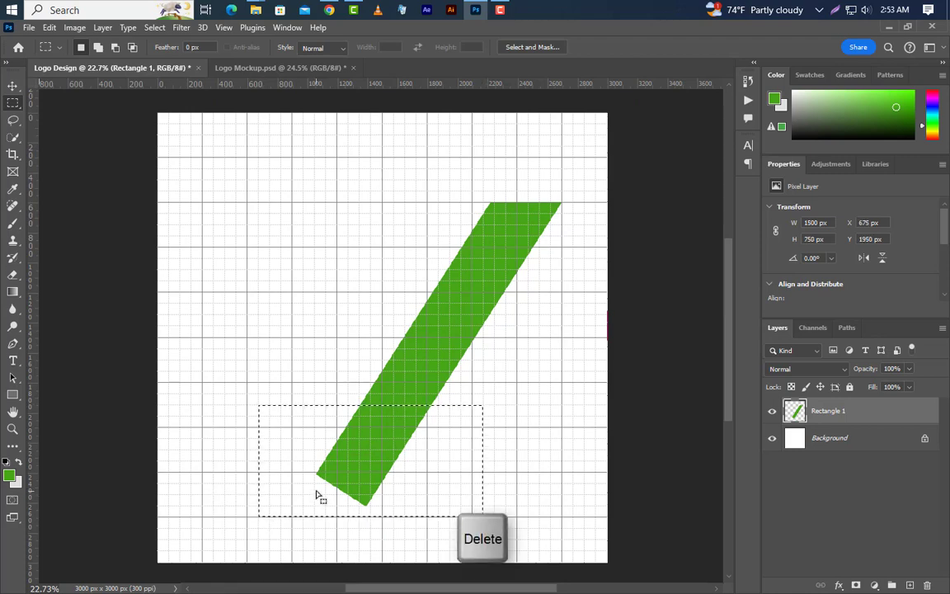
click(153, 27)
click(150, 54)
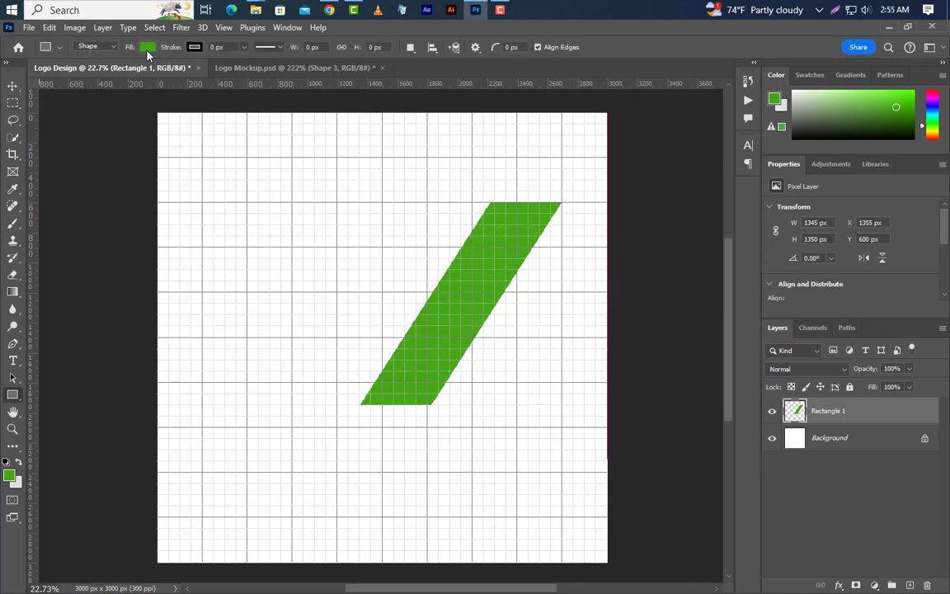
Nudge the trimmed slanted bar about 75 px to the right.
click(11, 87)
key(shift+Right)
key(shift+Right)
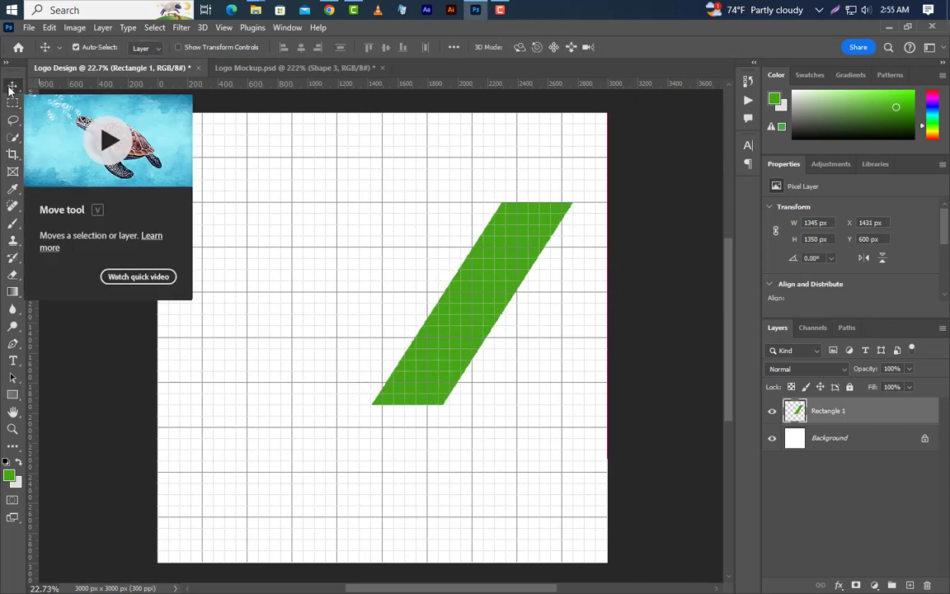
On a new layer, draw a green Pen shape about 131 × 107 px that flares the bar's lower-left corner with a concave curve.
scroll(370, 421, up, 10)
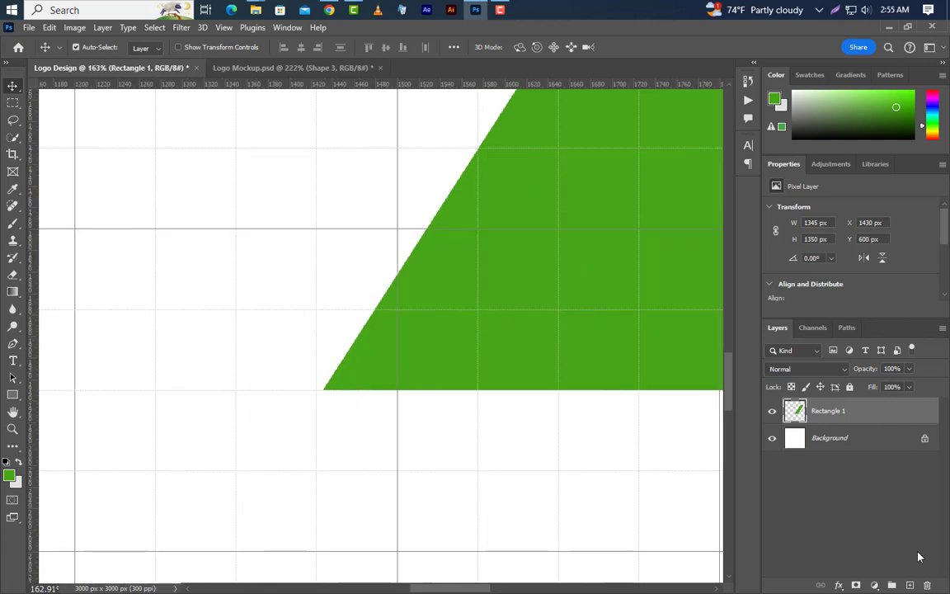
click(910, 585)
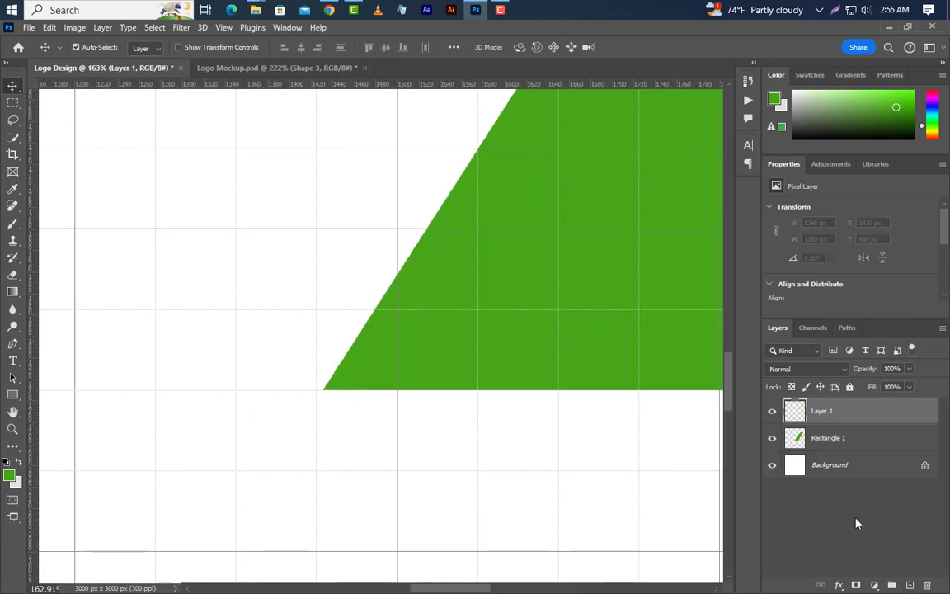
click(12, 345)
click(397, 391)
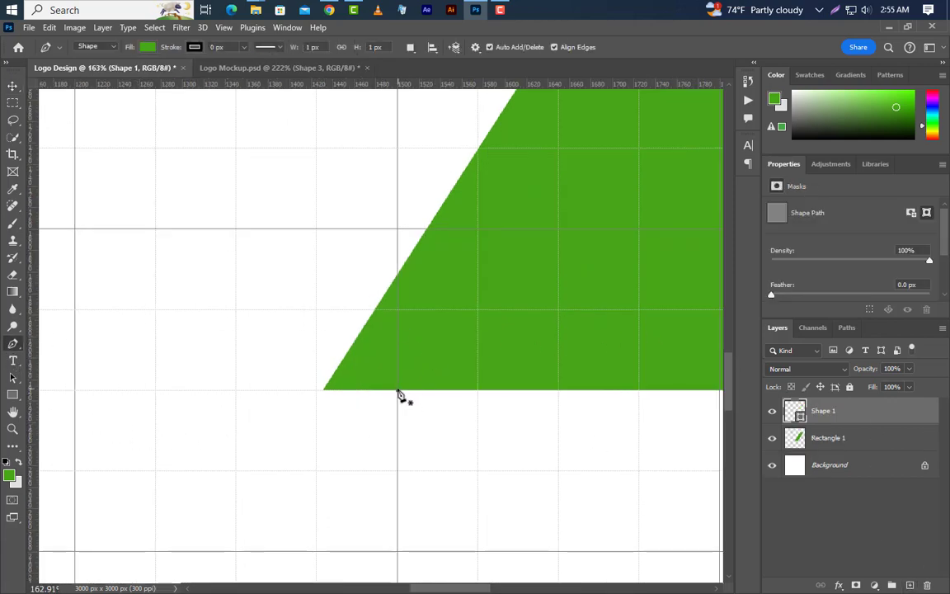
click(256, 389)
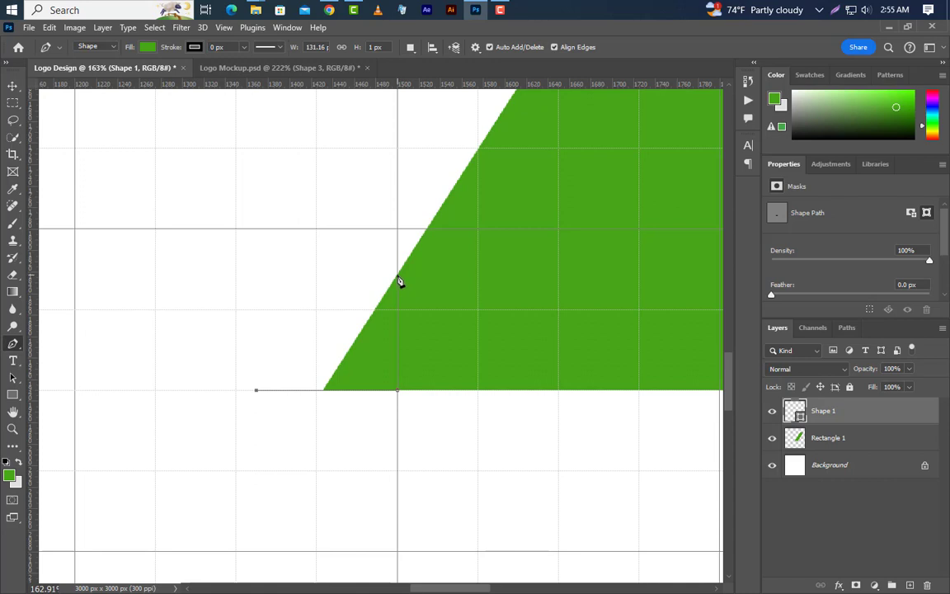
drag(397, 275, 475, 170)
key(alt)
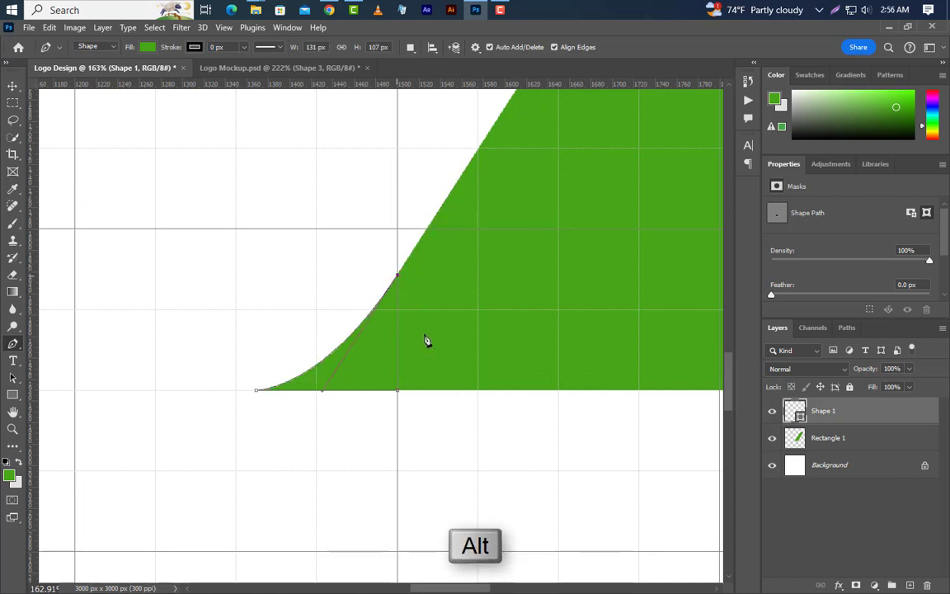
click(398, 391)
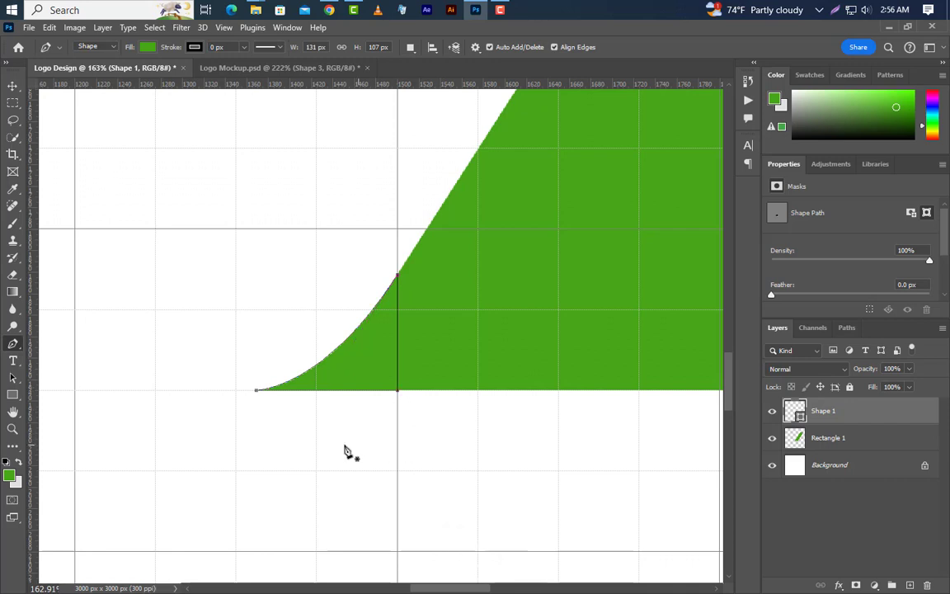
Group the curved corner shape and the slanted bar layers together.
scroll(354, 471, down, 8)
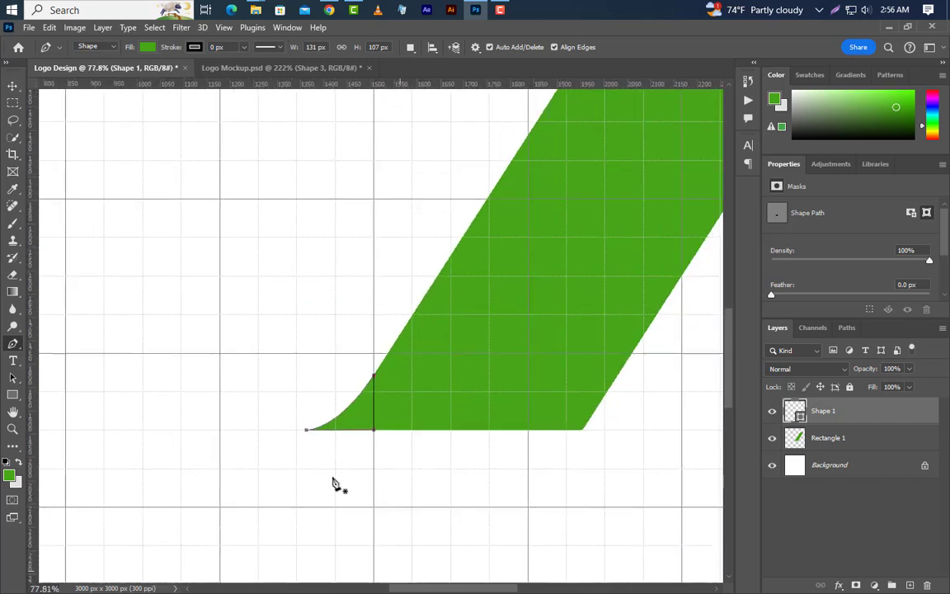
scroll(333, 485, down, 1)
shift+click(859, 447)
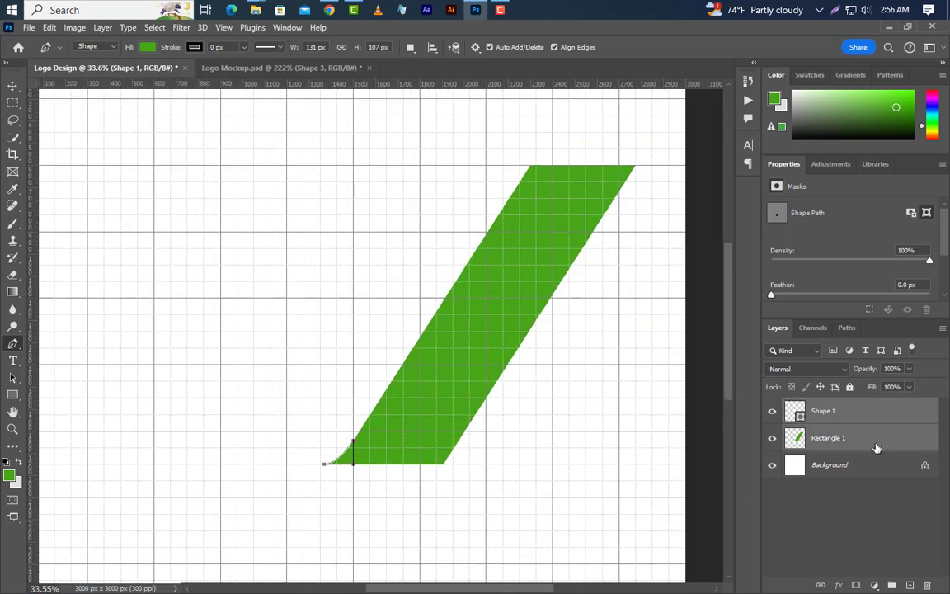
click(892, 584)
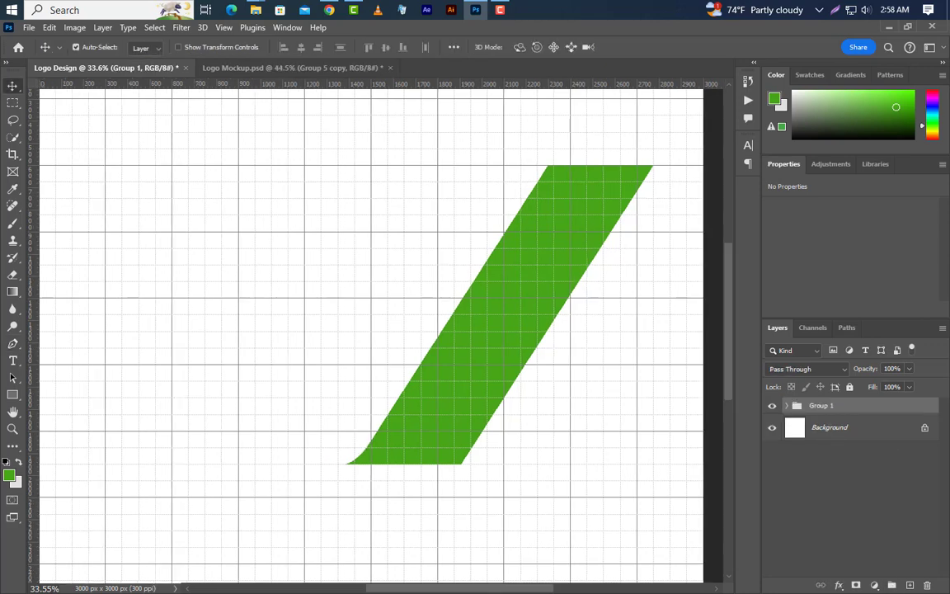
Duplicate the bar group within the Logo Design document.
right_click(891, 410)
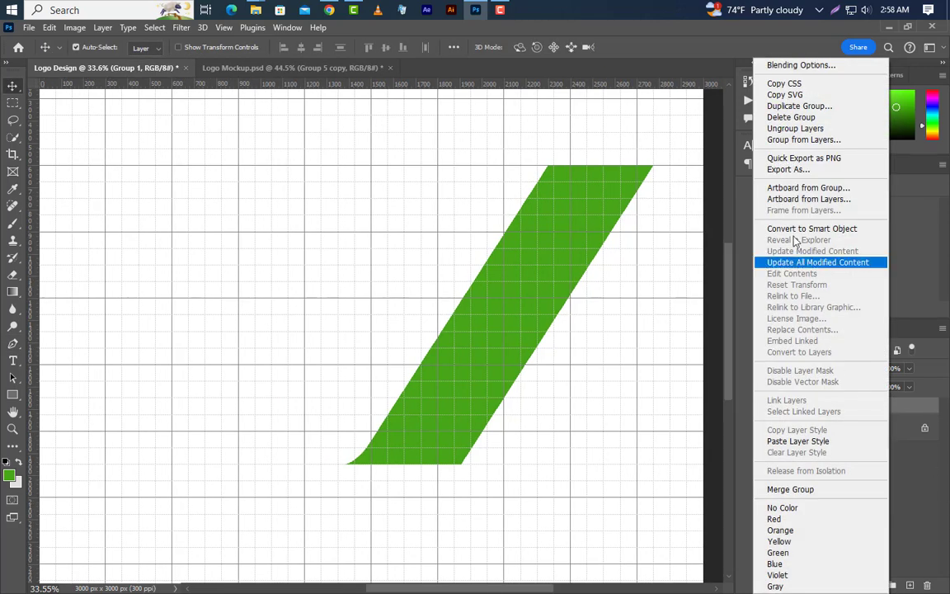
click(821, 111)
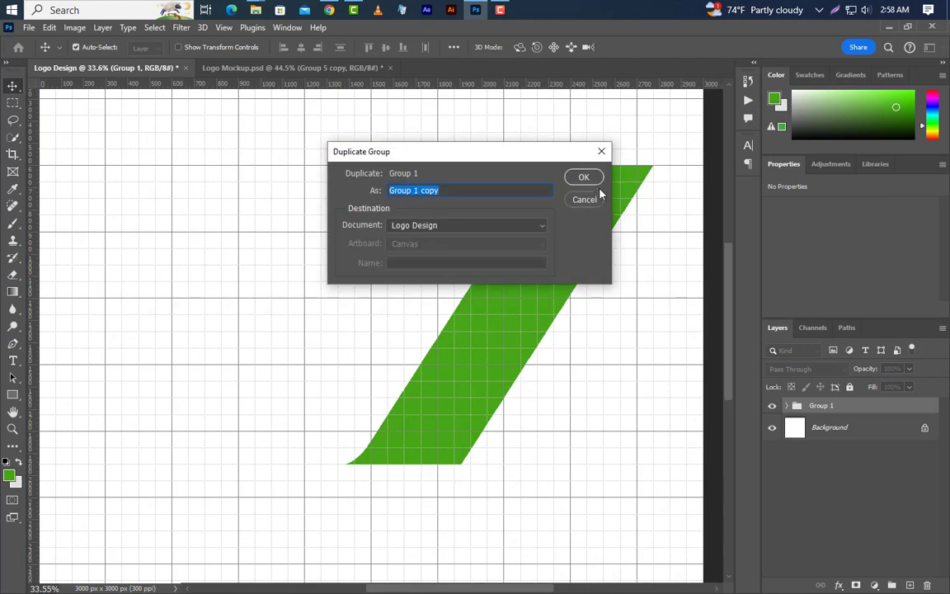
click(577, 178)
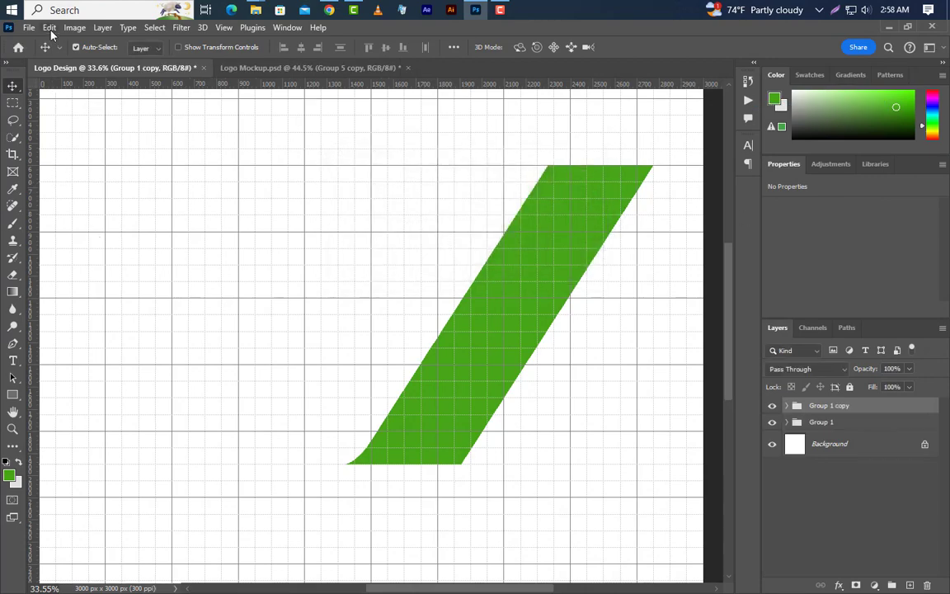
Flip the duplicated bar group both horizontally and vertically with Free Transform.
click(49, 28)
click(126, 324)
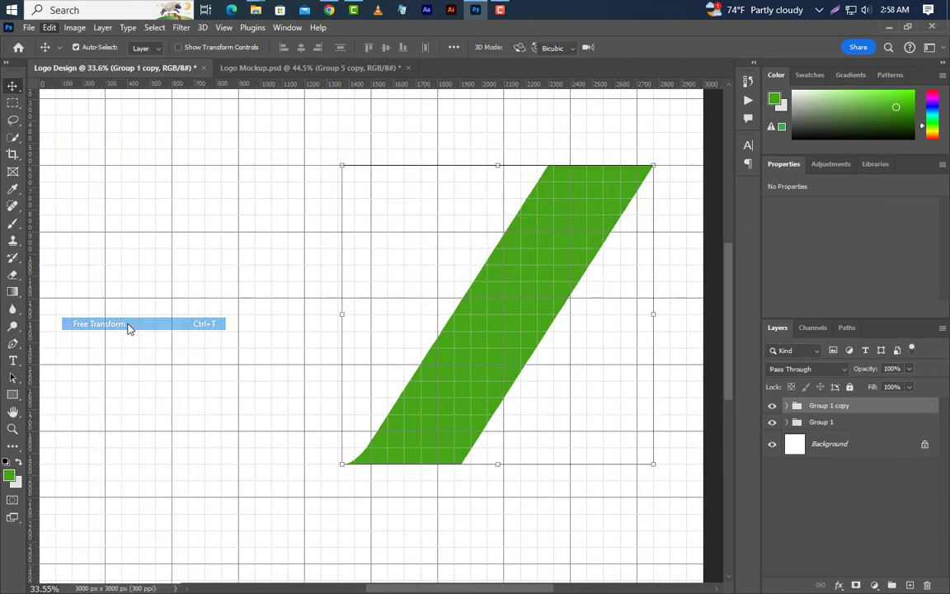
right_click(476, 344)
click(507, 334)
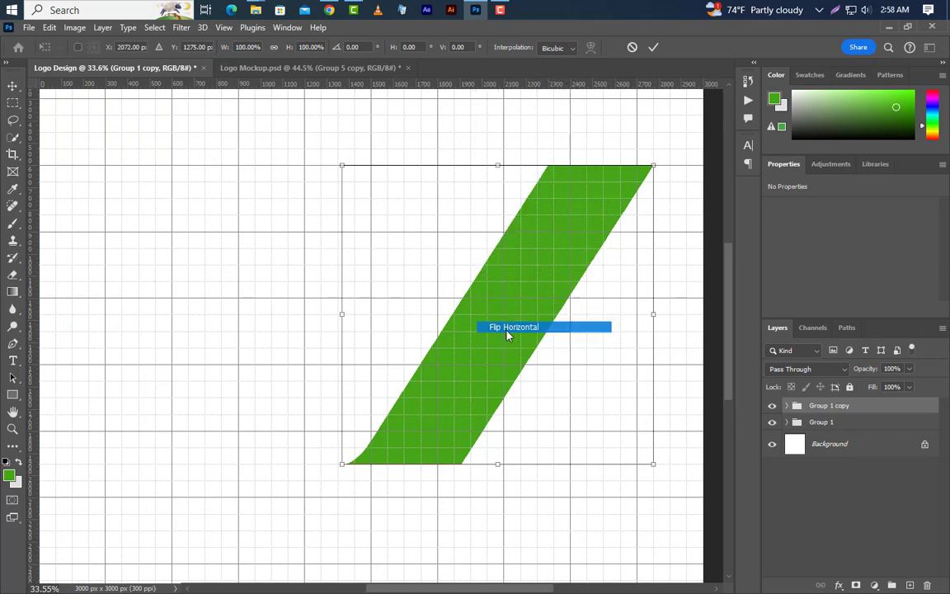
right_click(502, 342)
click(522, 330)
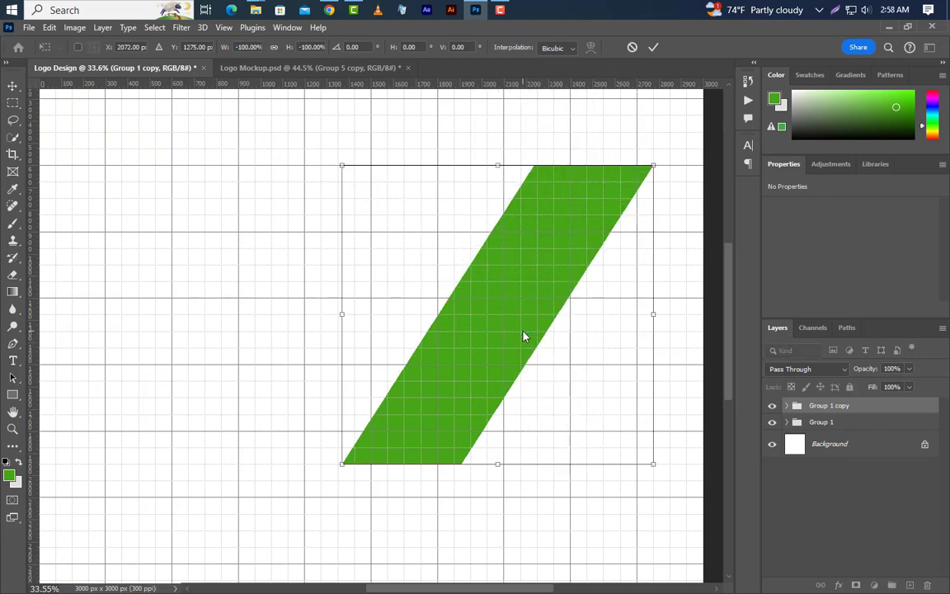
Nudge the flipped bar copy left to X 1518 px, leaving a slanted gap beside the original bar, and apply the transform.
key(Left)
key(Left)
key(Left)
key(Left)
key(Left)
key(Left)
key(Left)
key(Left)
key(Left)
key(Left)
key(Left)
key(Left)
key(Left)
key(Left)
key(Left)
key(Left)
key(Left)
key(Left)
key(Left)
key(Left)
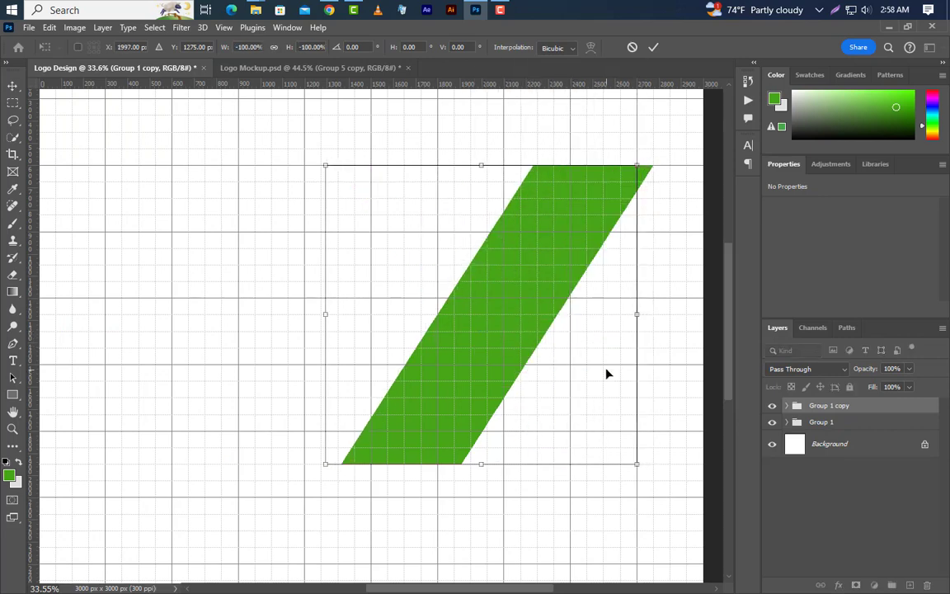
key(shift+Left)
key(shift+Left)
key(shift+Left)
key(shift+Left)
key(shift+Left)
key(shift+Left)
key(shift+Left)
key(shift+Left)
key(shift+Left)
key(shift+Left)
key(shift+Left)
key(shift+Left)
key(shift+Left)
key(shift+Left)
key(shift+Left)
key(shift+Left)
key(shift+Left)
key(shift+Left)
key(shift+Left)
key(shift+Left)
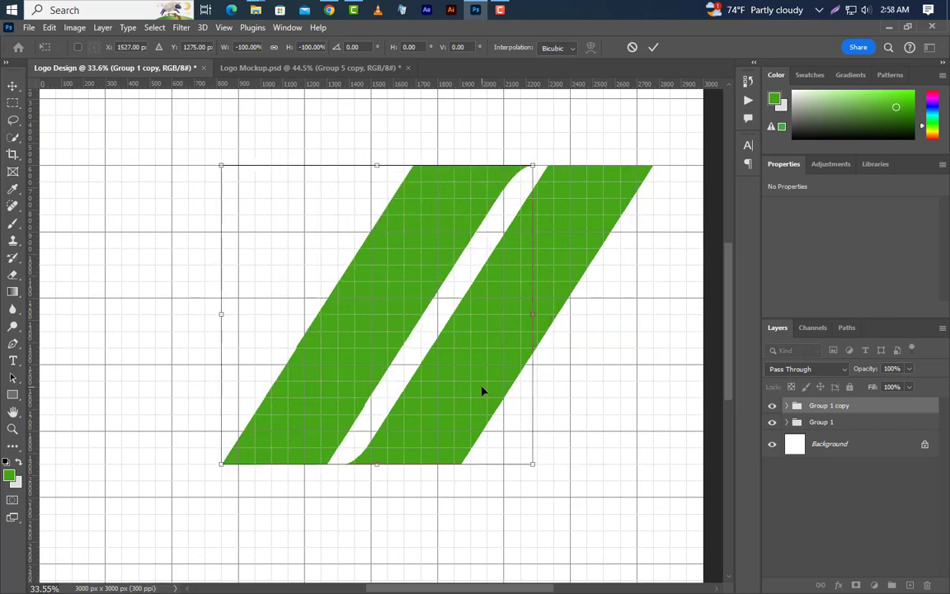
key(Left)
key(Left)
key(Left)
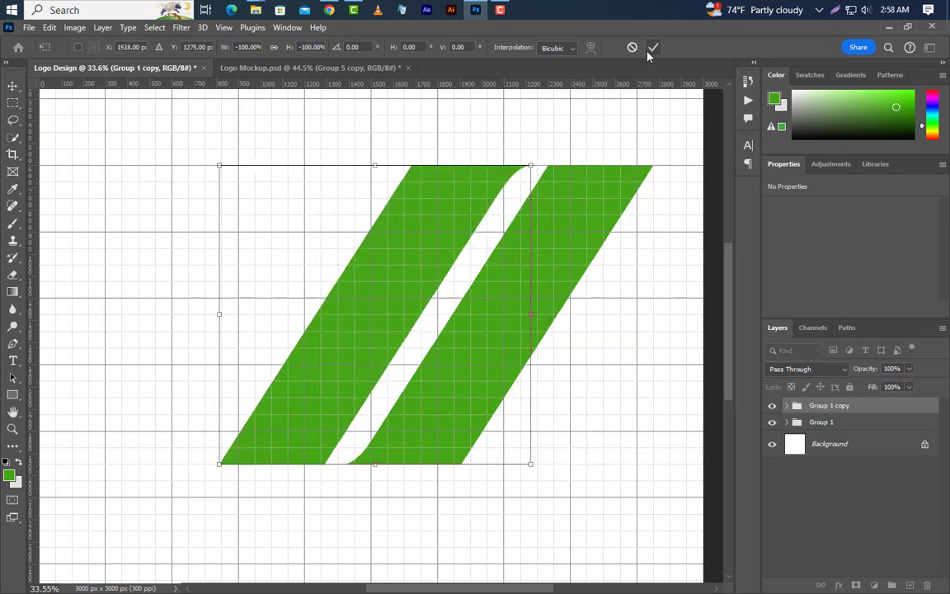
click(650, 49)
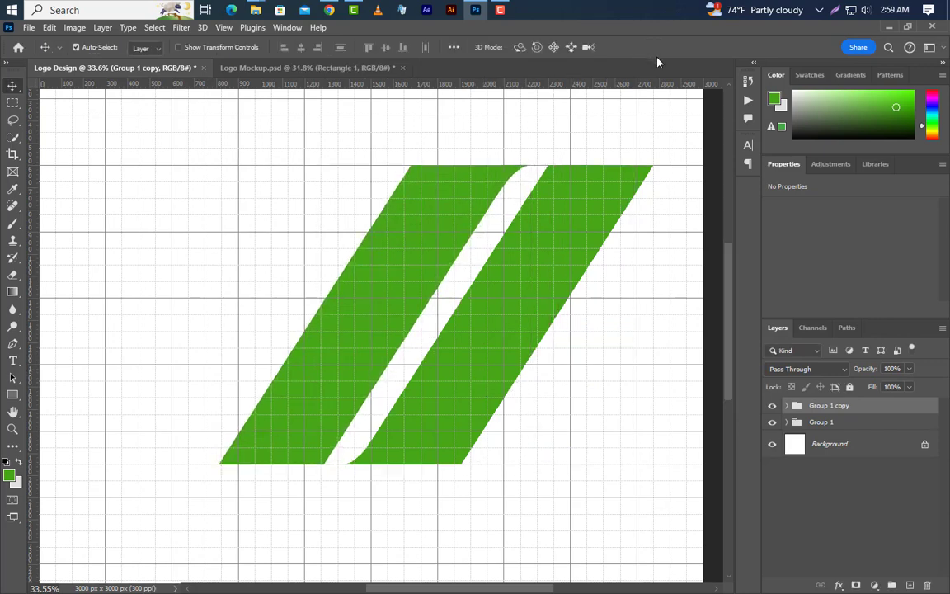
Duplicate the flipped bar group and move the copy about 630 px left, leaving a matching gap between the bars.
right_click(899, 407)
click(790, 98)
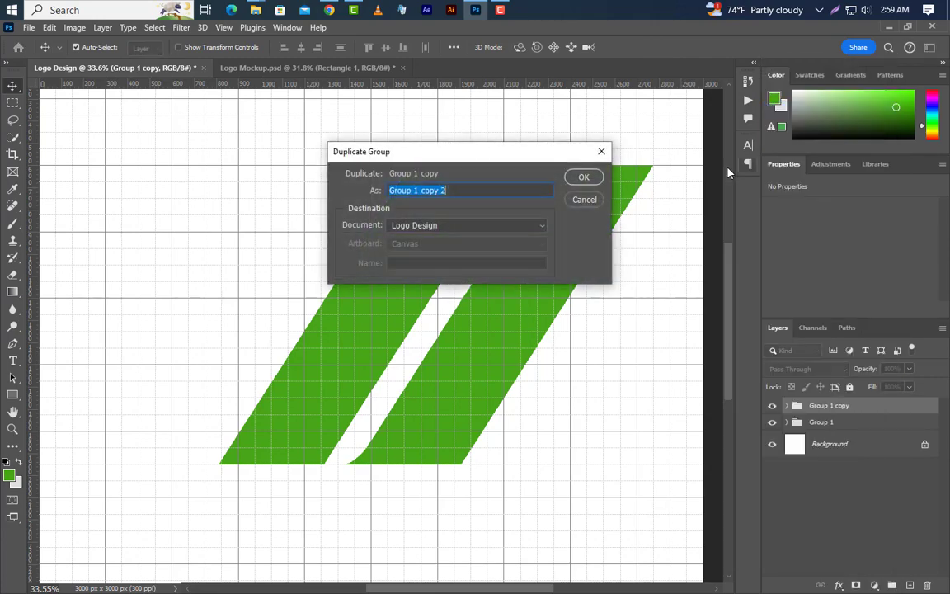
click(578, 177)
key(shift+Left)
key(shift+Left)
key(shift+Left)
key(shift+Left)
key(shift+Left)
key(shift+Left)
key(shift+Left)
key(shift+Left)
key(shift+Left)
key(shift+Left)
key(shift+Left)
key(shift+Left)
key(shift+Left)
key(shift+Left)
key(shift+Left)
key(shift+Left)
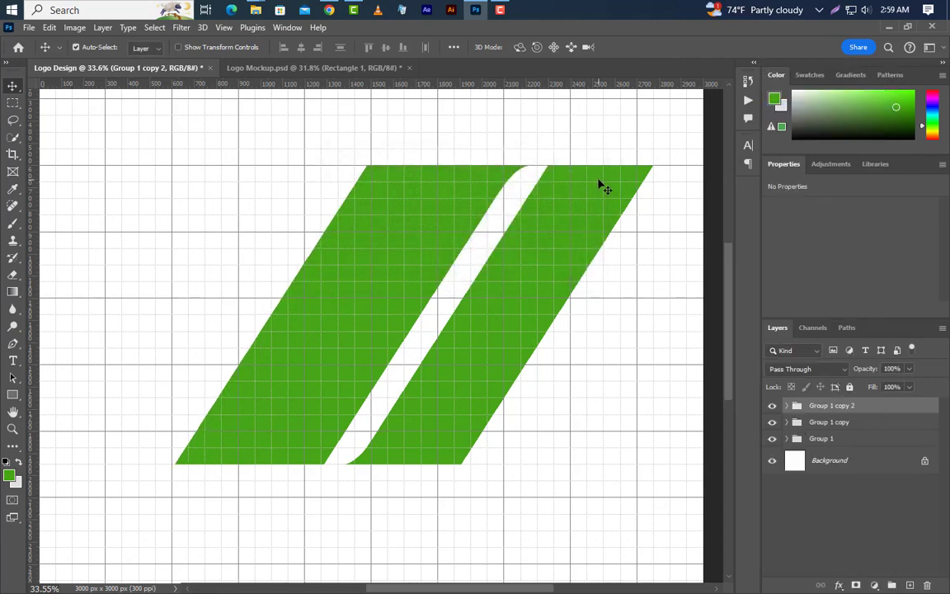
key(shift+Left)
key(shift+Left)
key(shift+Left)
key(shift+Left)
key(shift+Left)
key(shift+Left)
key(shift+Left)
key(shift+Left)
key(shift+Left)
key(shift+Left)
key(shift+Left)
key(shift+Left)
key(shift+Left)
key(shift+Left)
key(shift+Left)
key(shift+Left)
key(shift+Left)
key(shift+Left)
key(shift+Left)
key(shift+Left)
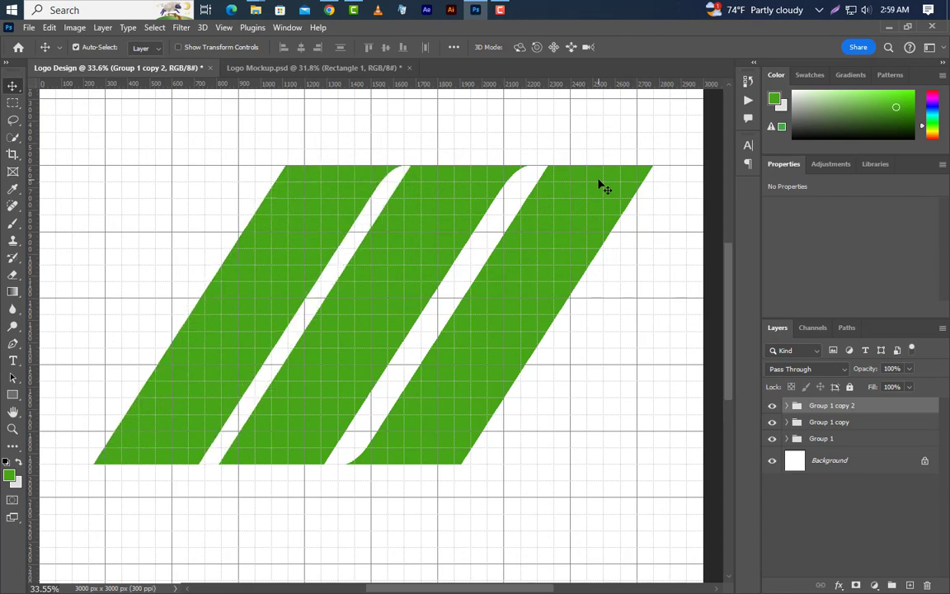
key(shift+Left)
key(shift+Left)
key(shift+Left)
key(shift+Left)
key(shift+Left)
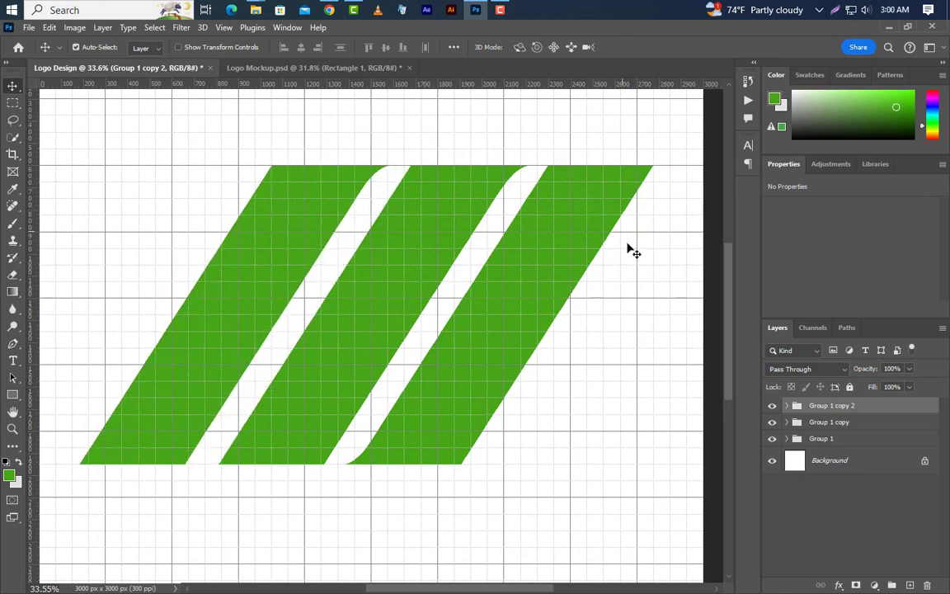
Duplicate the original right-hand bar group, Group 1, and move the copy about 590 px to the right.
click(860, 438)
right_click(857, 437)
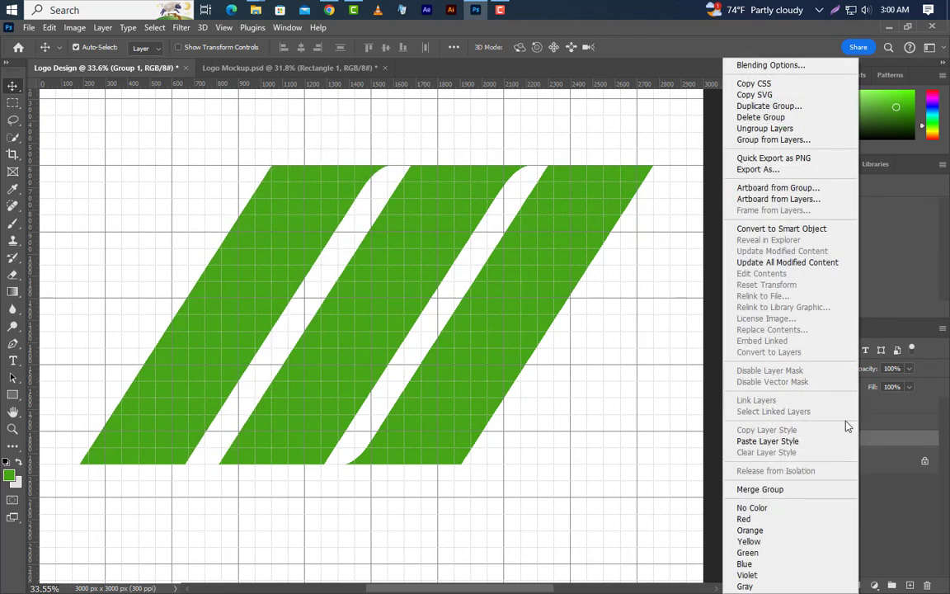
click(768, 105)
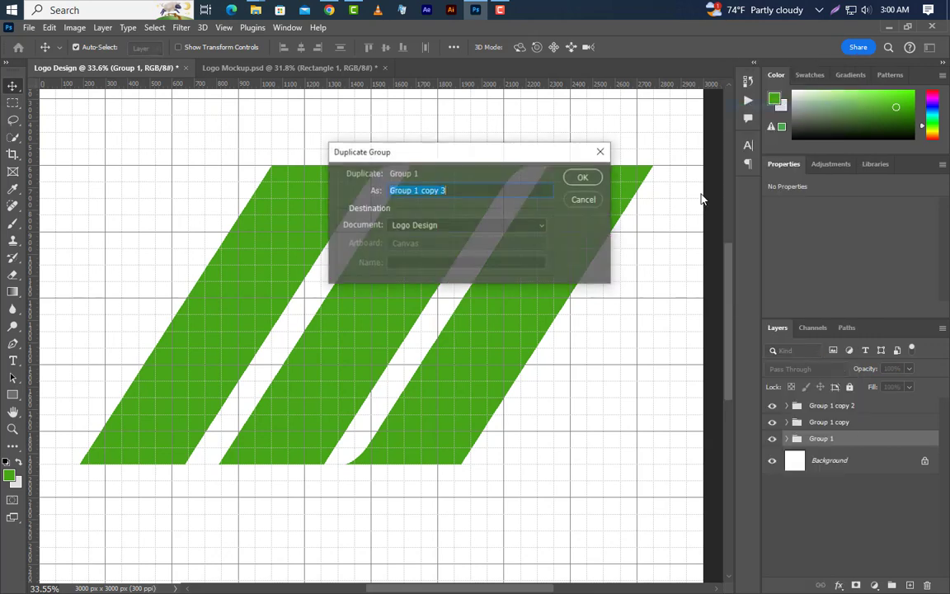
click(592, 174)
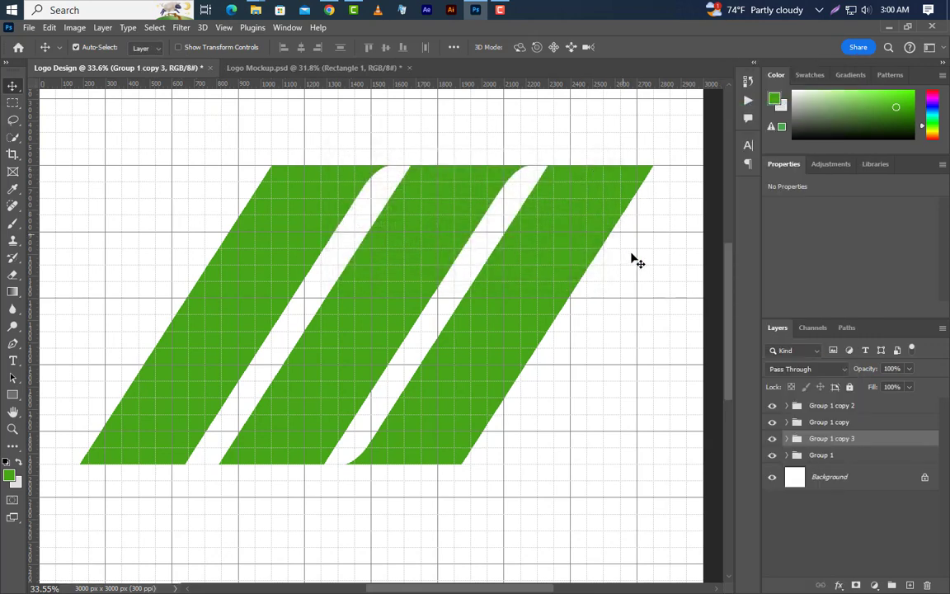
key(shift+Right)
key(shift+Right)
key(shift+Right)
key(shift+Right)
key(shift+Right)
key(shift+Right)
key(shift+Right)
key(shift+Right)
key(shift+Right)
key(shift+Right)
key(shift+Right)
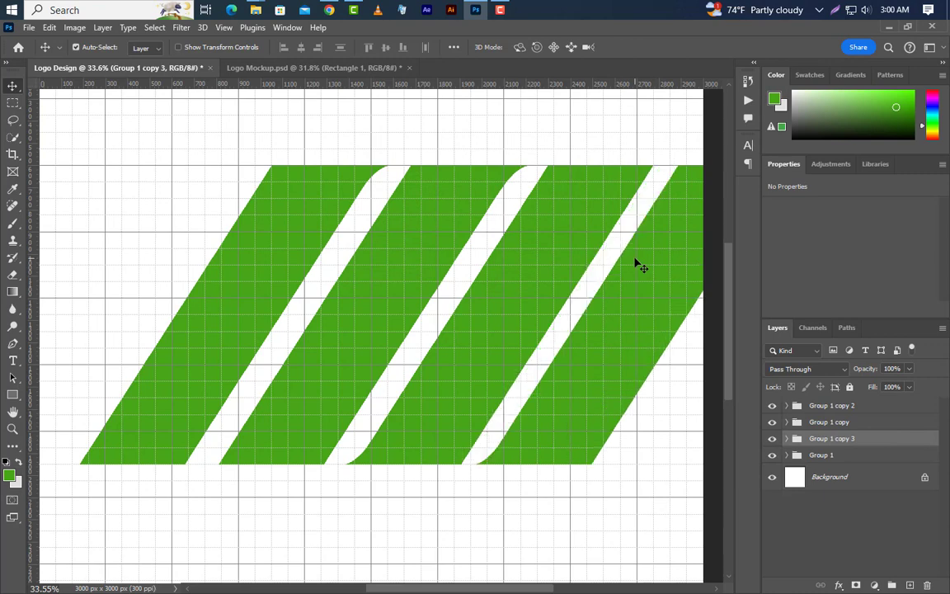
Delete the curved corner shape from the rightmost bar group and nudge its remaining bar right to X 2042 px.
click(491, 465)
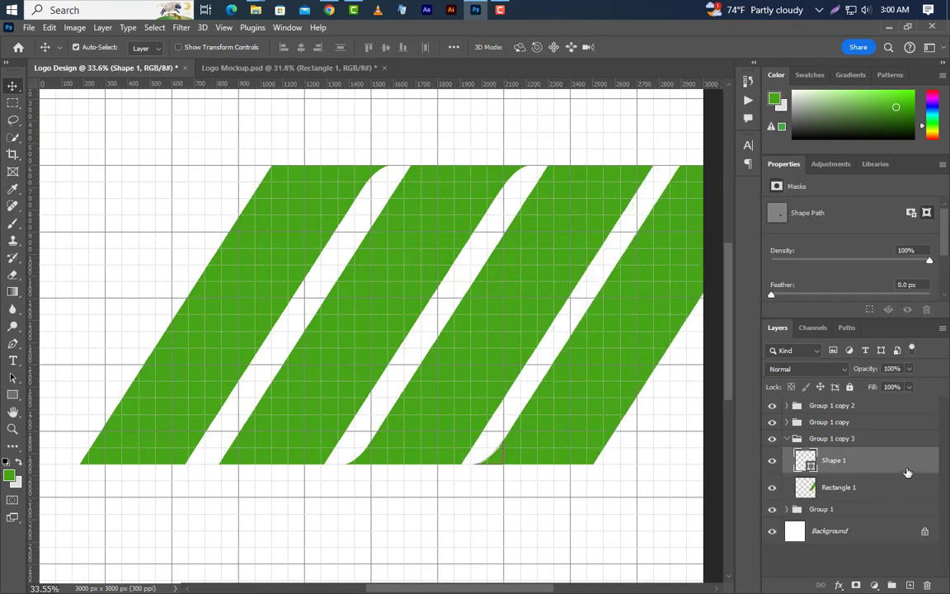
key(Delete)
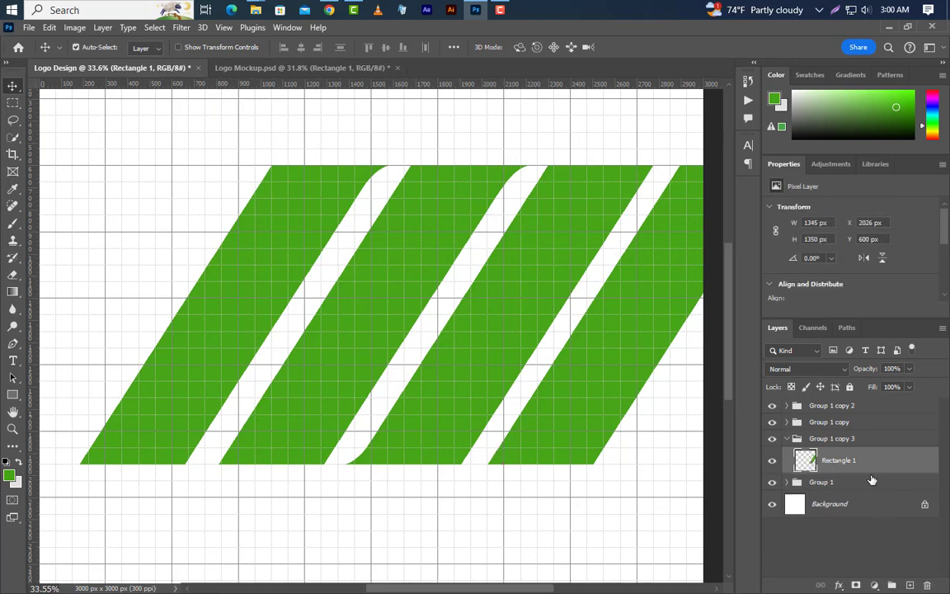
key(Right)
key(Right)
key(Right)
key(Right)
key(Right)
key(Right)
key(Right)
key(Right)
key(Right)
key(Right)
key(Right)
key(Right)
key(Right)
key(Right)
key(Right)
key(Right)
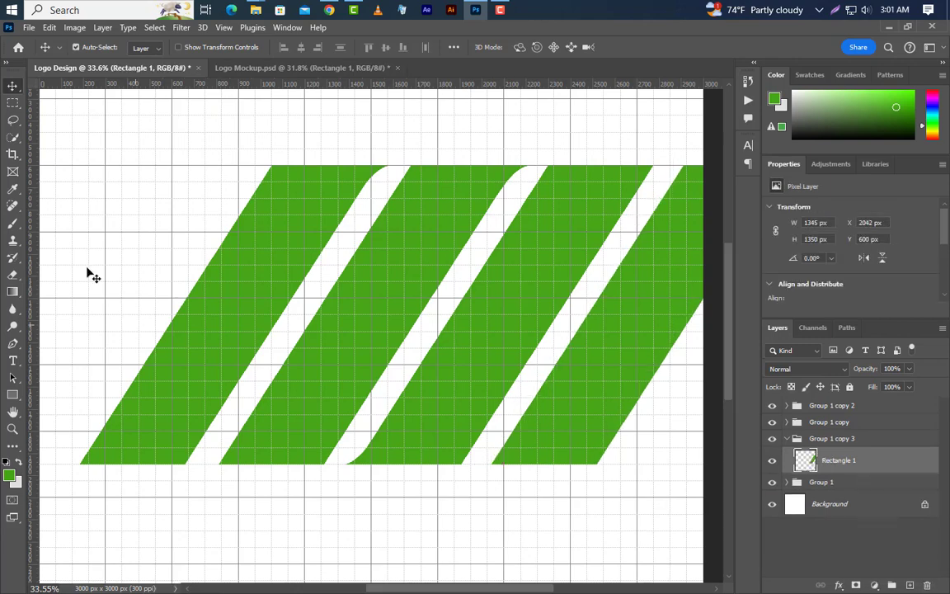
Place a horizontal guide through the bars' vertical centre at 1275 px, using the rightmost bar's transform box as reference.
click(49, 27)
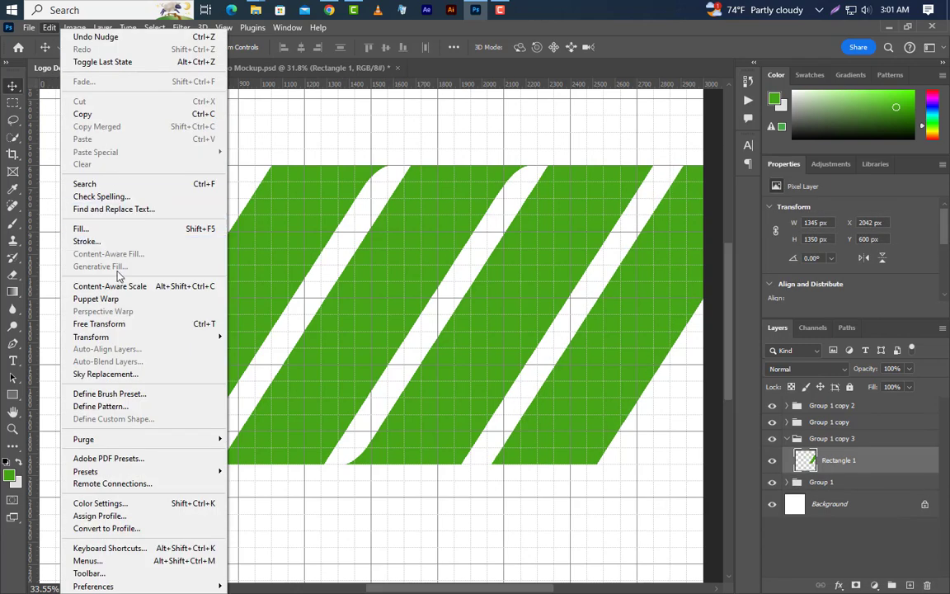
click(106, 323)
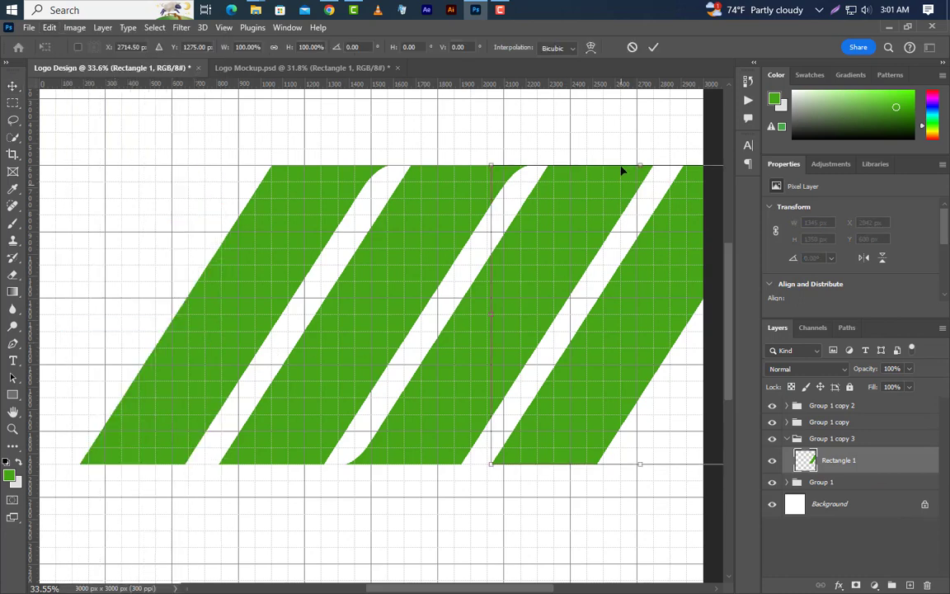
drag(571, 84, 540, 315)
click(653, 47)
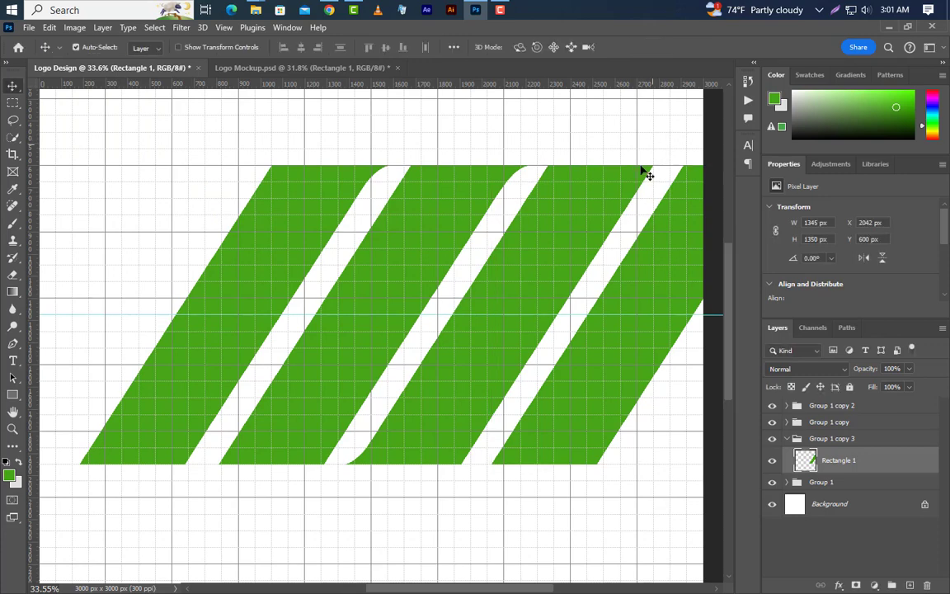
Select the canvas area above the centre guide with a rectangular marquee and delete the rightmost bar's upper half.
scroll(350, 305, down, 3)
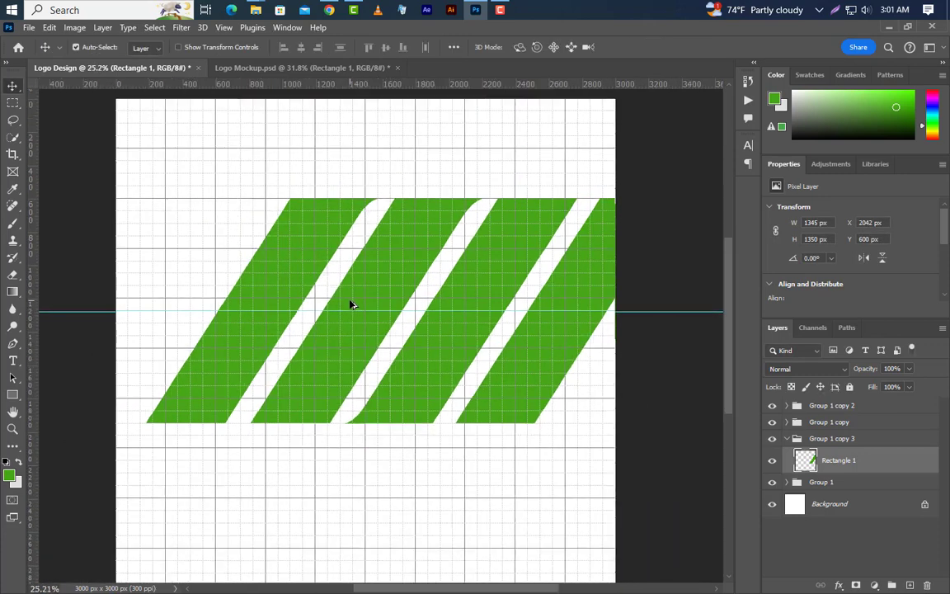
key(m)
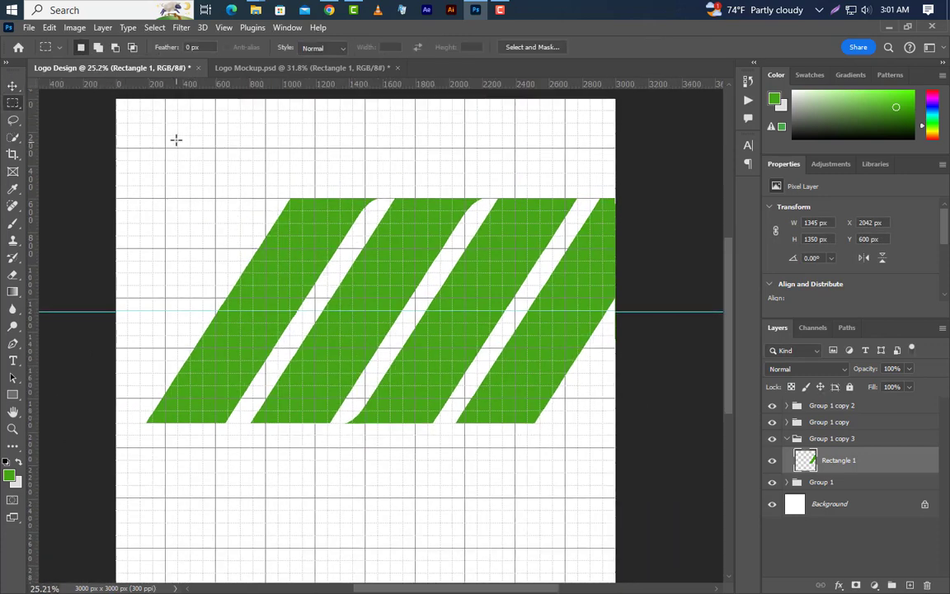
drag(153, 129, 685, 306)
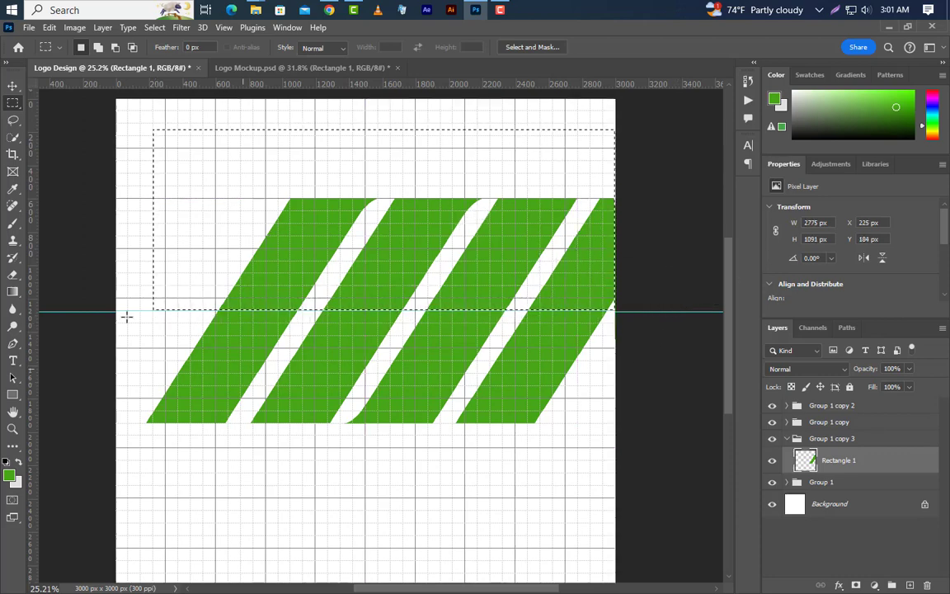
click(13, 85)
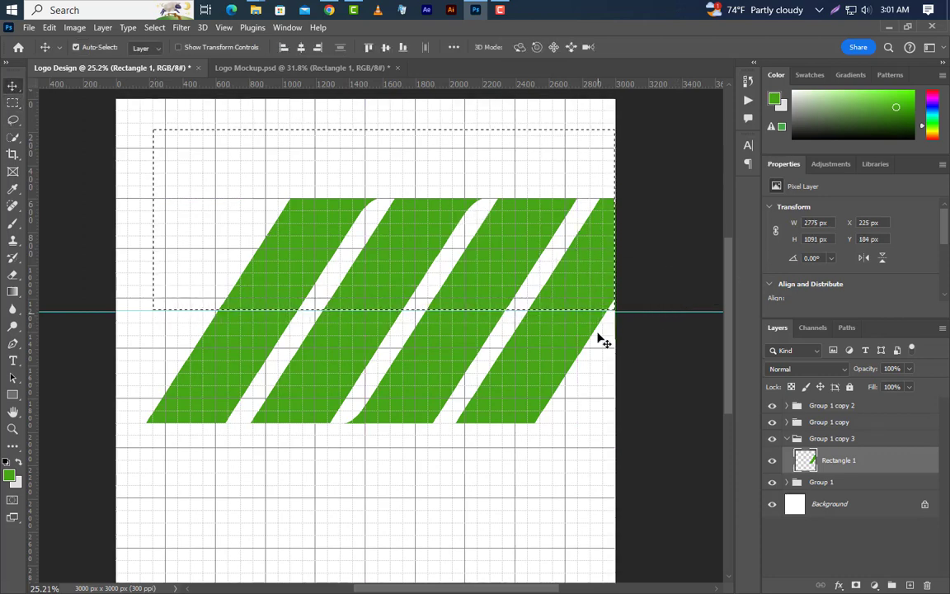
key(Delete)
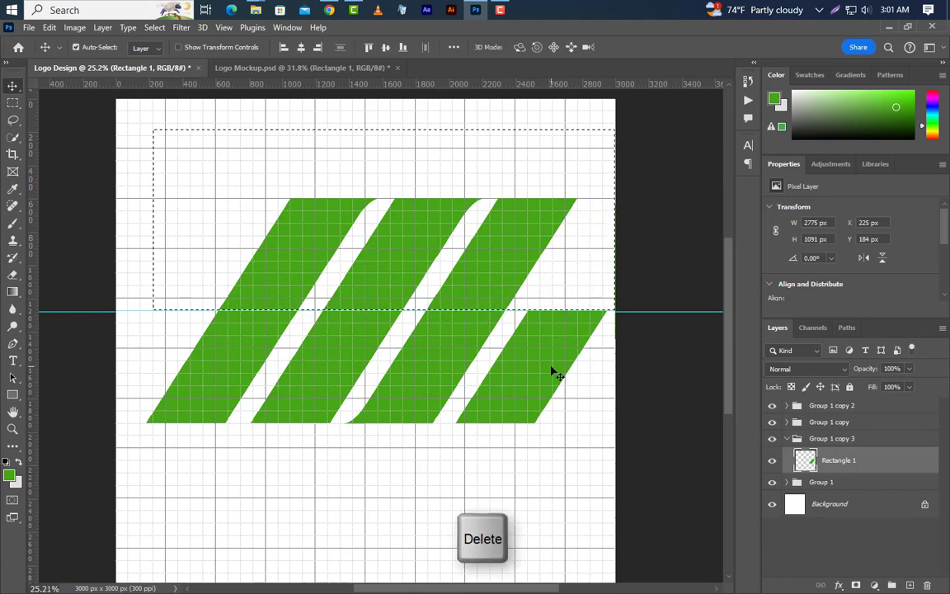
Invert the selection, delete the leftmost bar's lower half below the guide, and deselect.
click(220, 353)
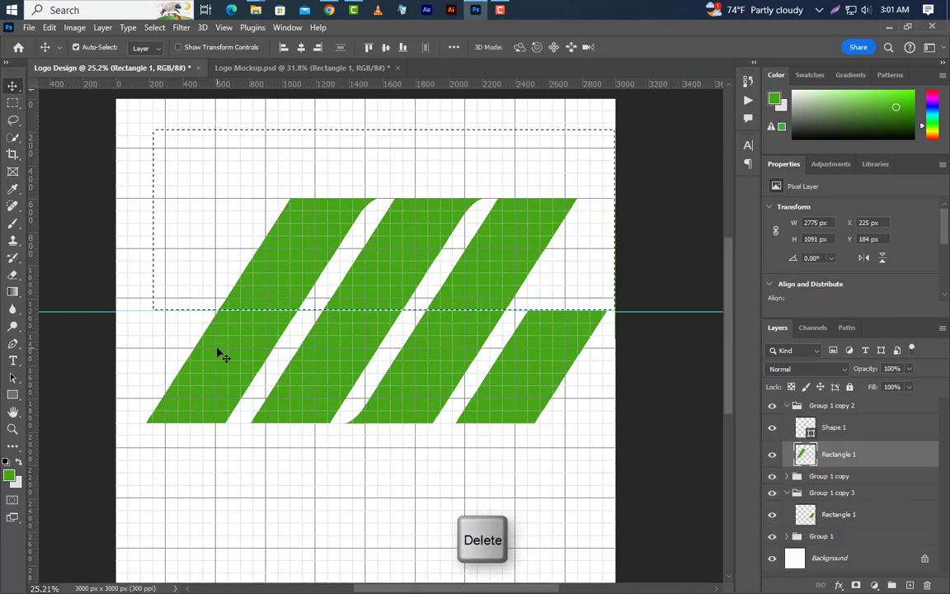
click(152, 27)
click(157, 78)
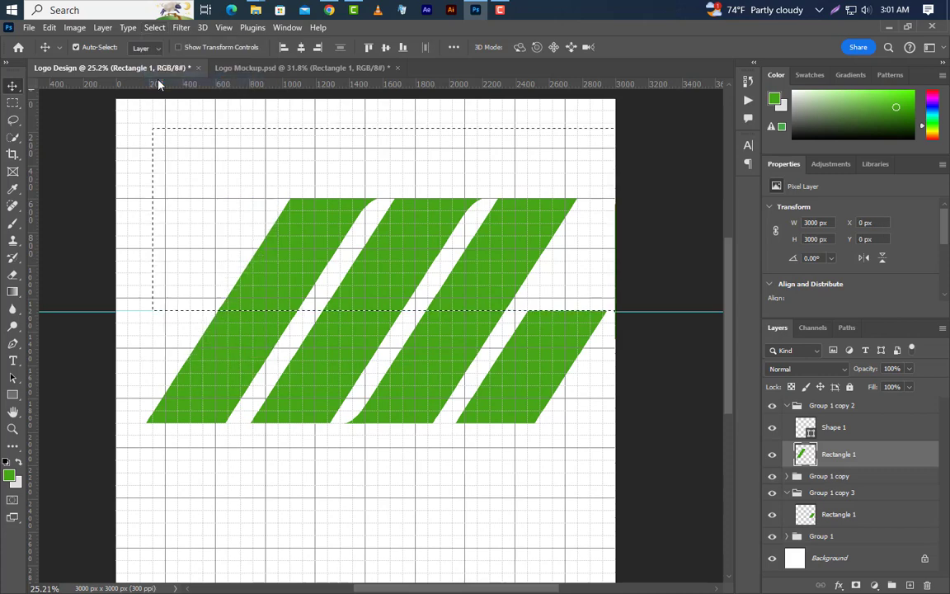
key(Delete)
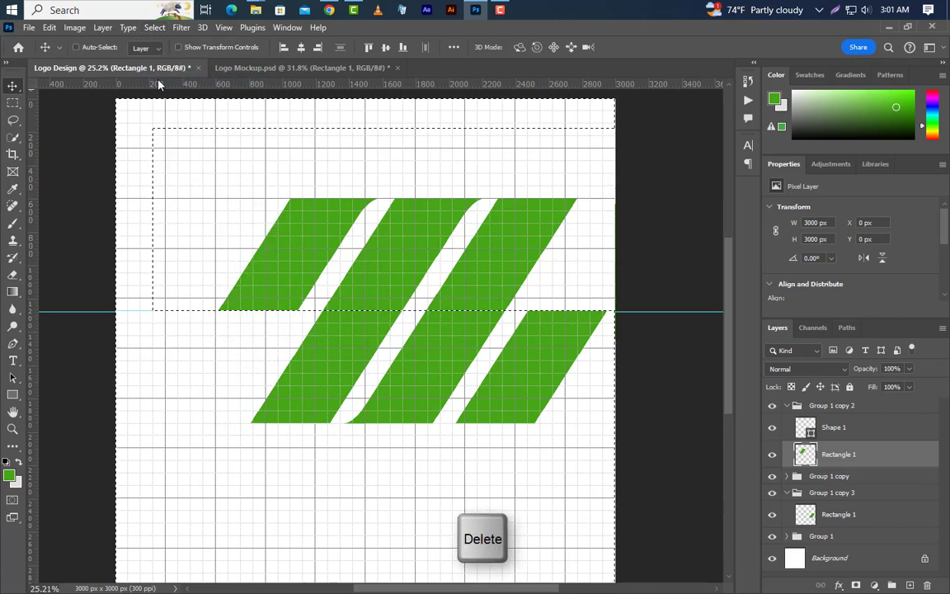
key(ctrl+d)
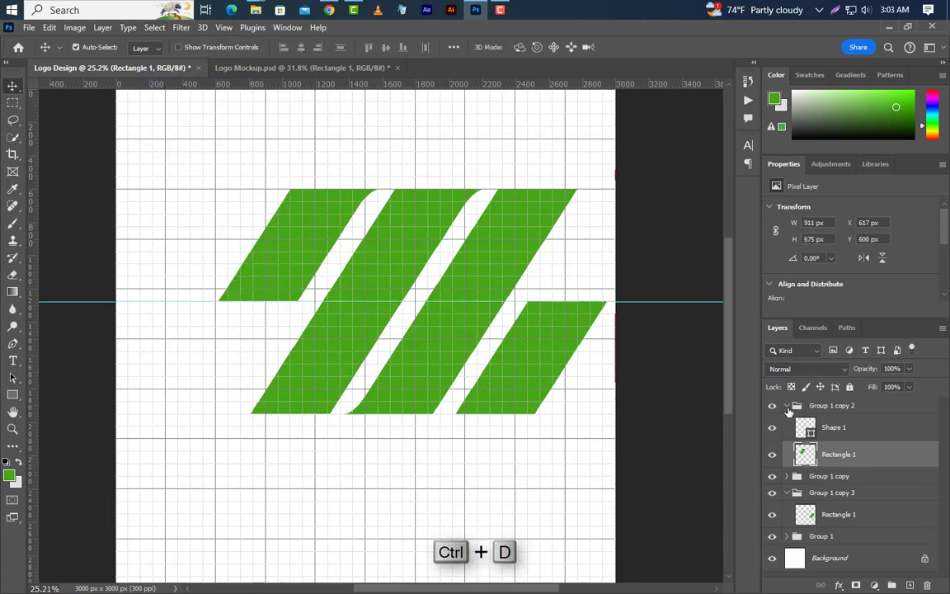
Collapse the open layer groups and draw a 300 × 2175 px vertical rectangle at X 1200, Y 300 on a new layer.
click(791, 406)
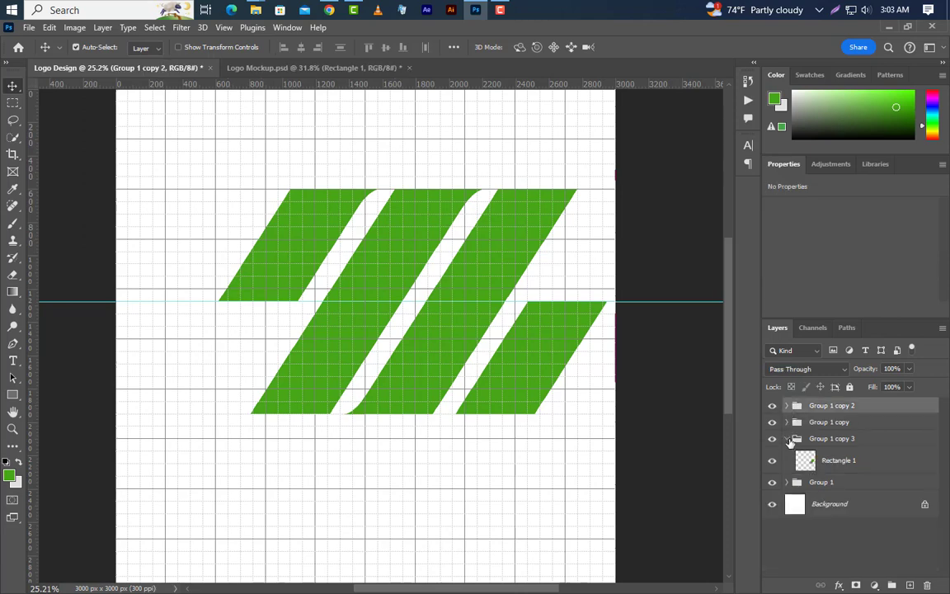
click(788, 439)
click(910, 586)
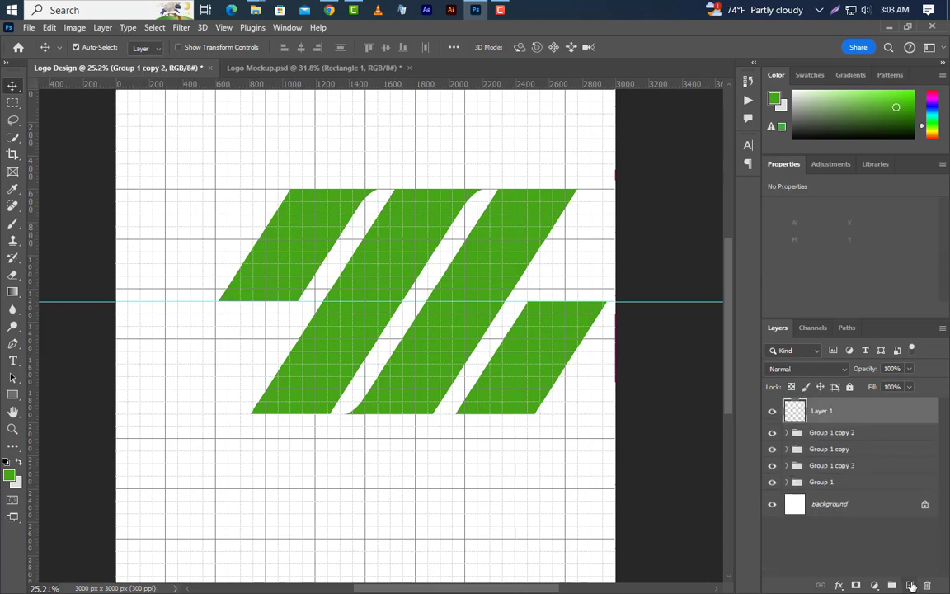
click(13, 395)
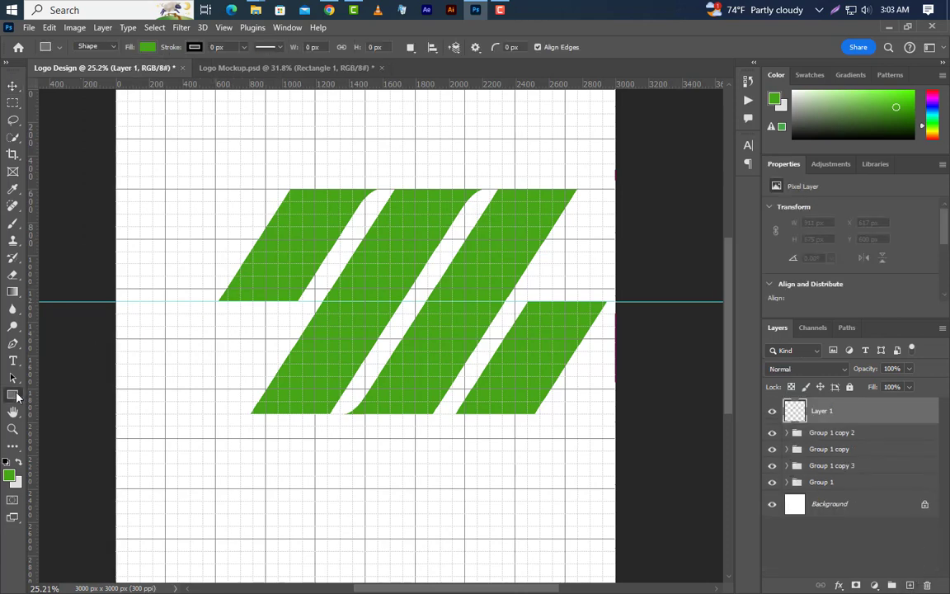
click(55, 394)
mouse_move(317, 139)
mouse_down()
mouse_move(375, 415)
mouse_move(366, 500)
mouse_up()
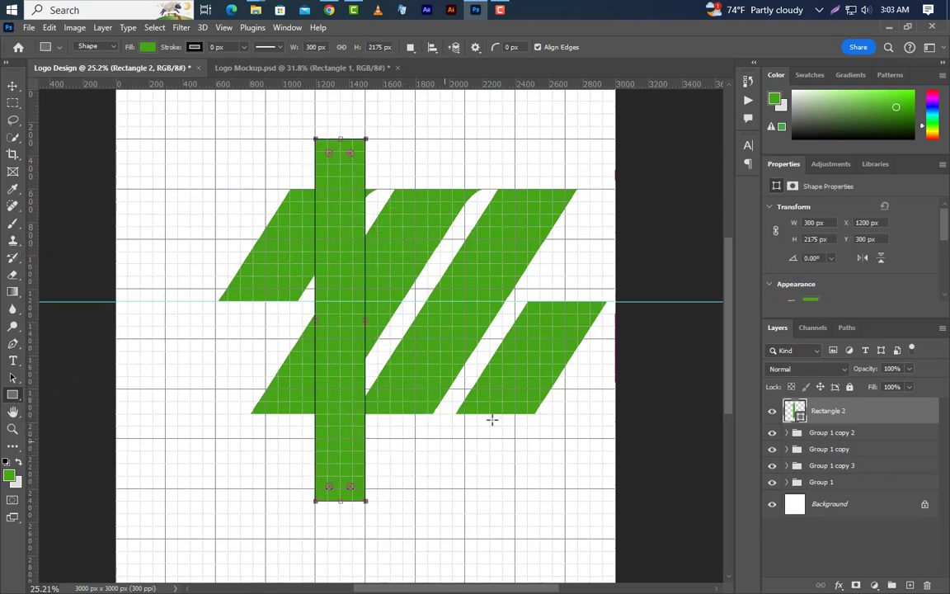
Fill the vertical rectangle with dark grey #4b4c4b and set its width to 400 px.
double_click(799, 417)
click(604, 466)
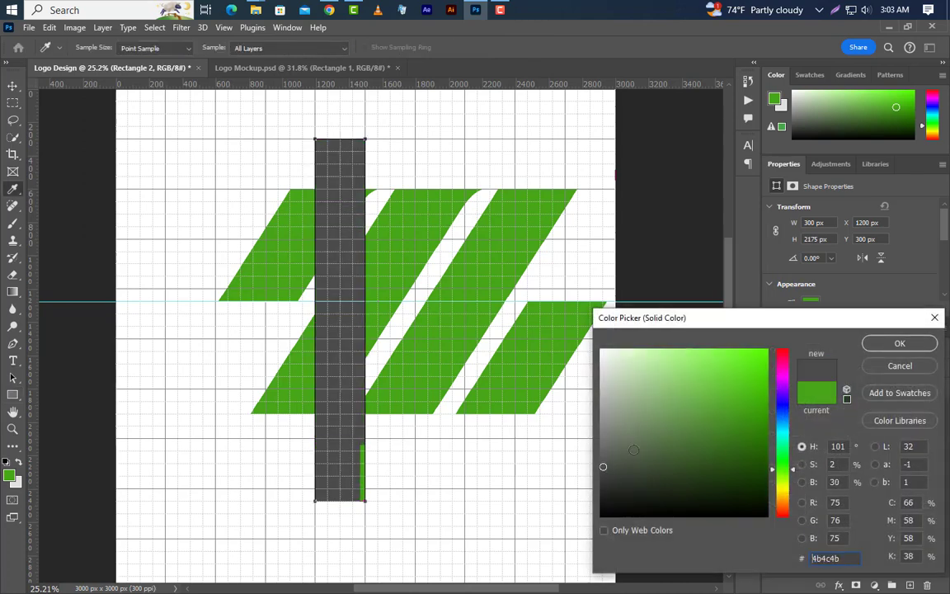
click(873, 345)
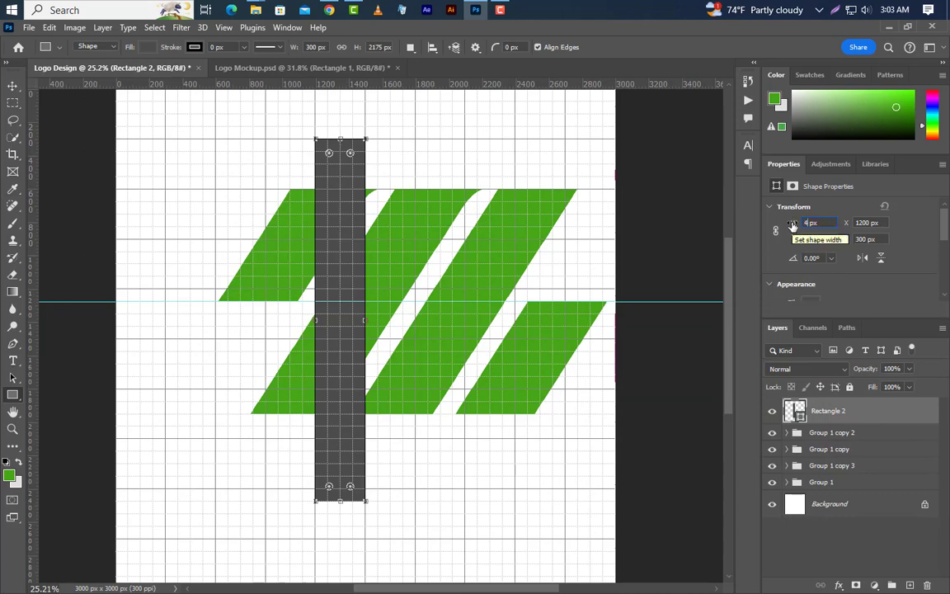
text(400)
key(Return)
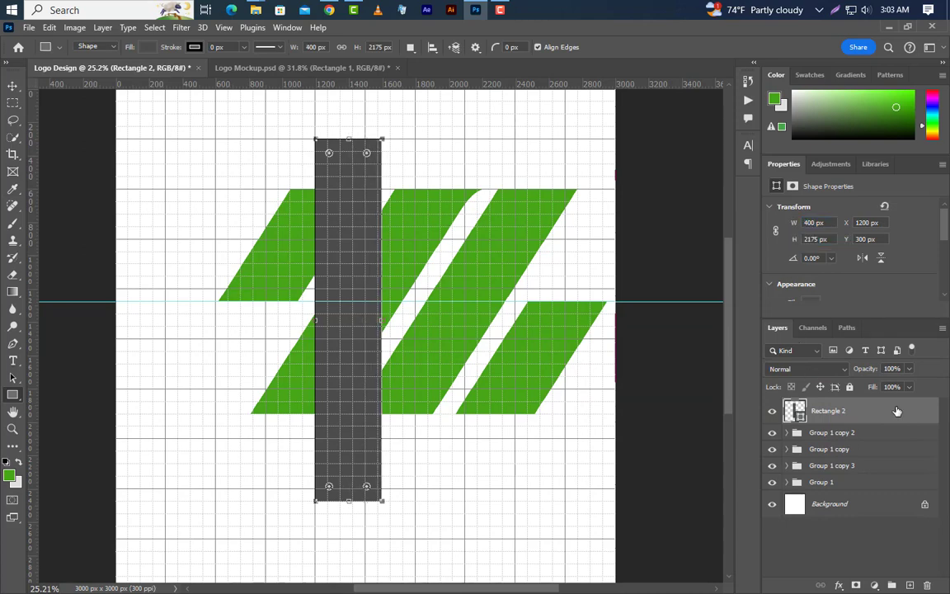
Duplicate the dark grey rectangle's layer and recolour the copy a lighter medium grey.
right_click(897, 411)
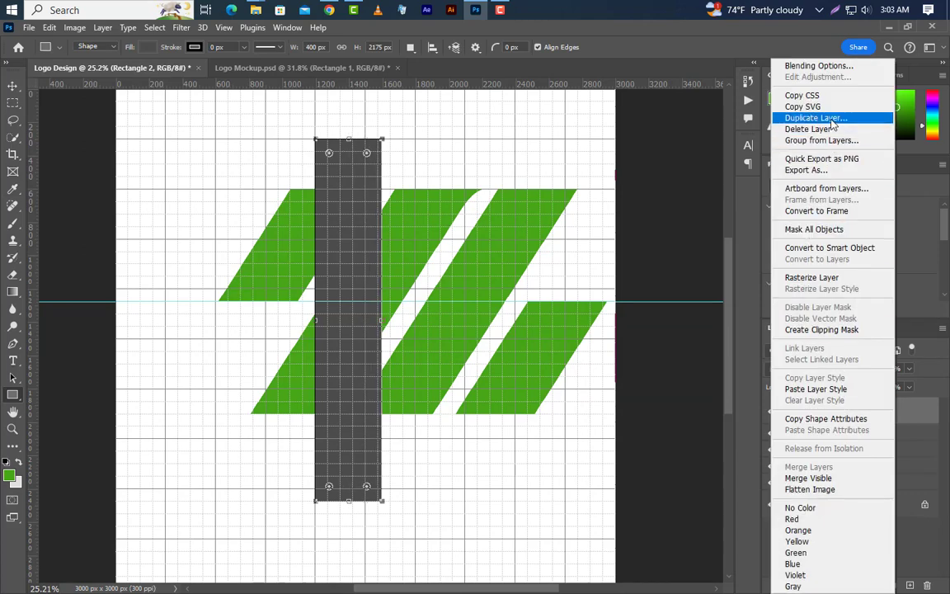
click(833, 118)
click(590, 182)
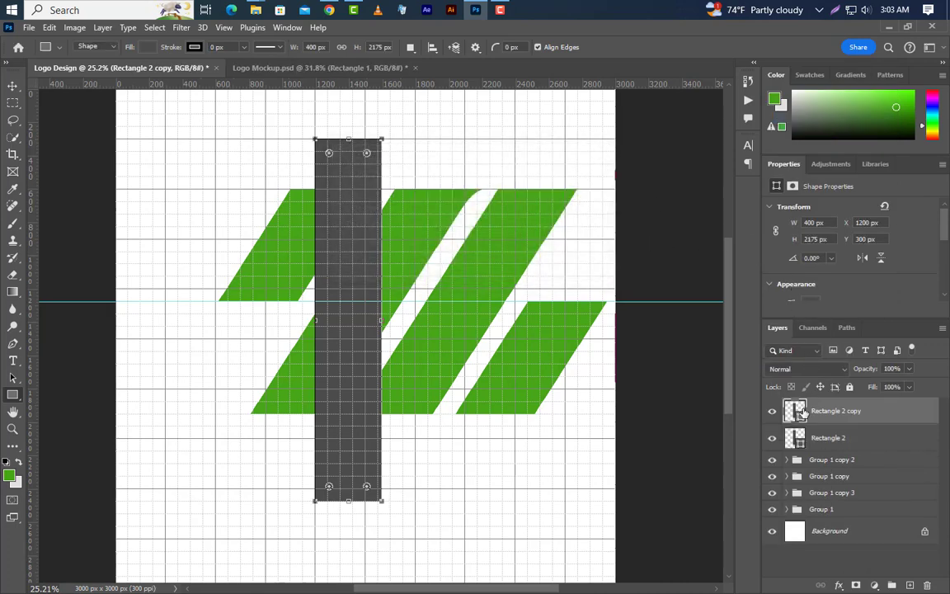
double_click(795, 411)
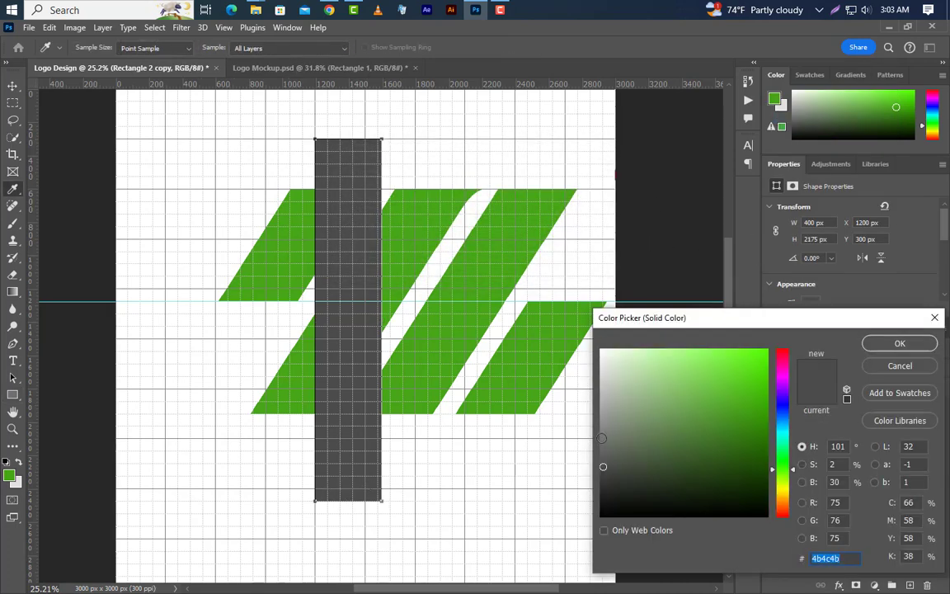
click(601, 438)
click(897, 345)
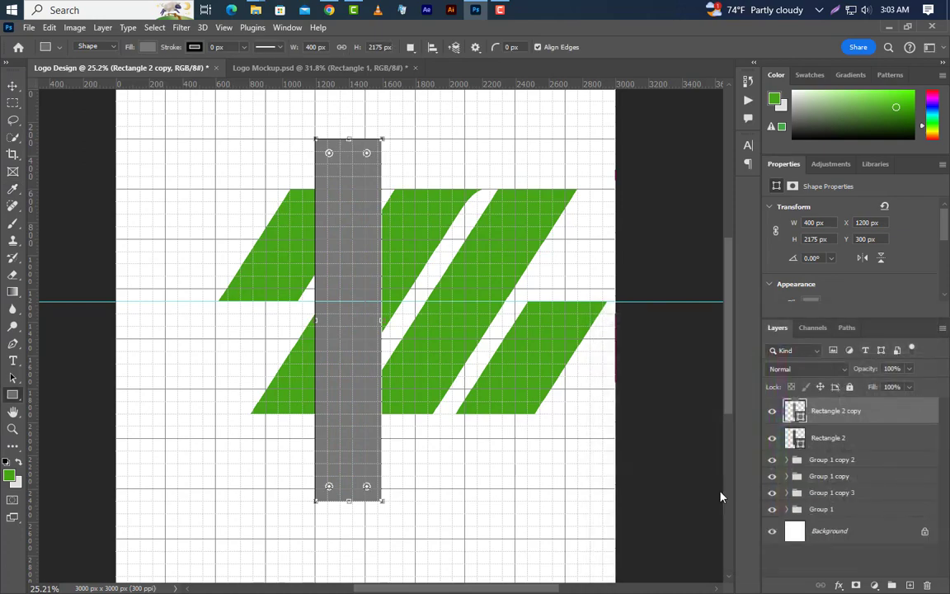
Free-transform the lighter copy into a 75 px wide strip along the dark rectangle's left edge at X 1200.
scroll(344, 134, up, 5)
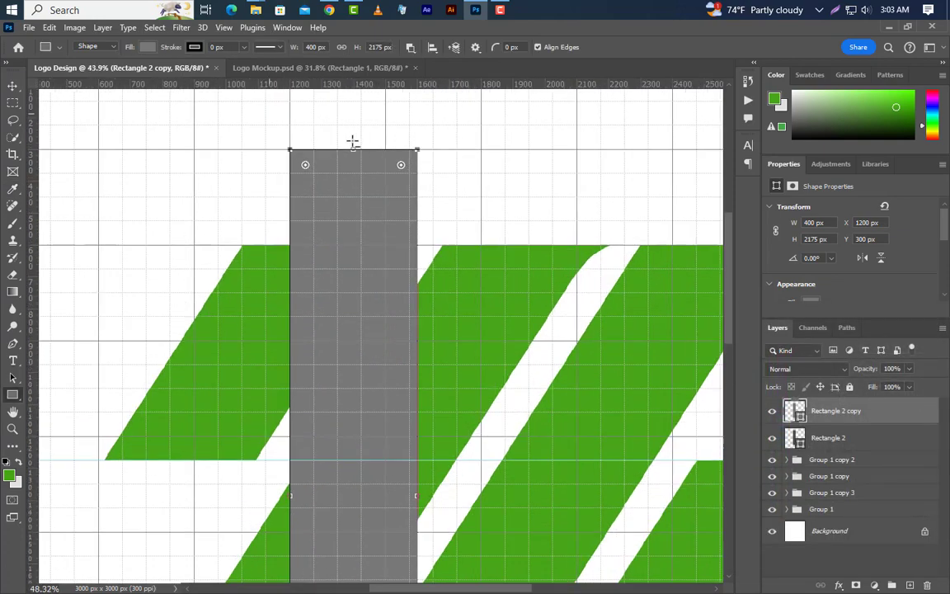
scroll(370, 174, up, 3)
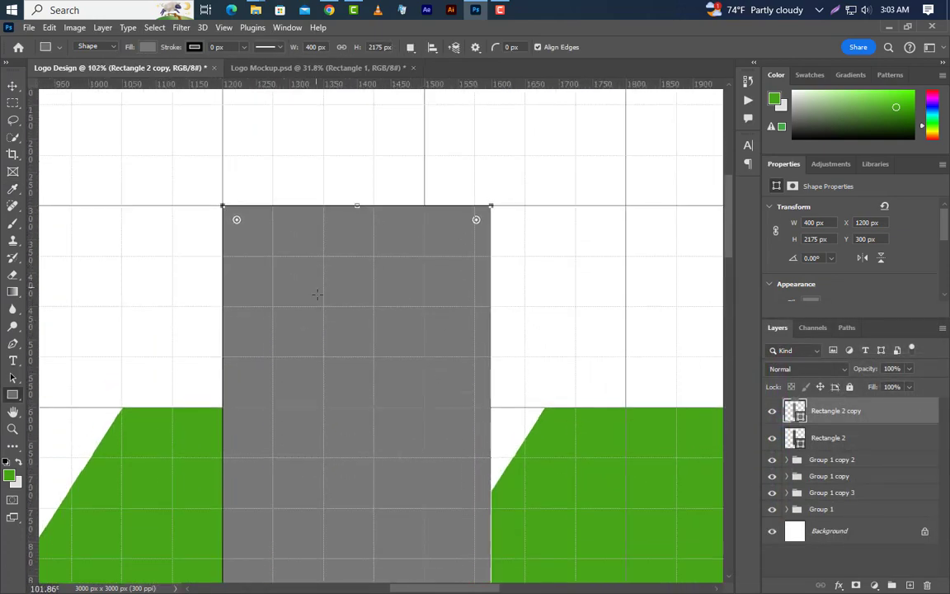
right_click(318, 295)
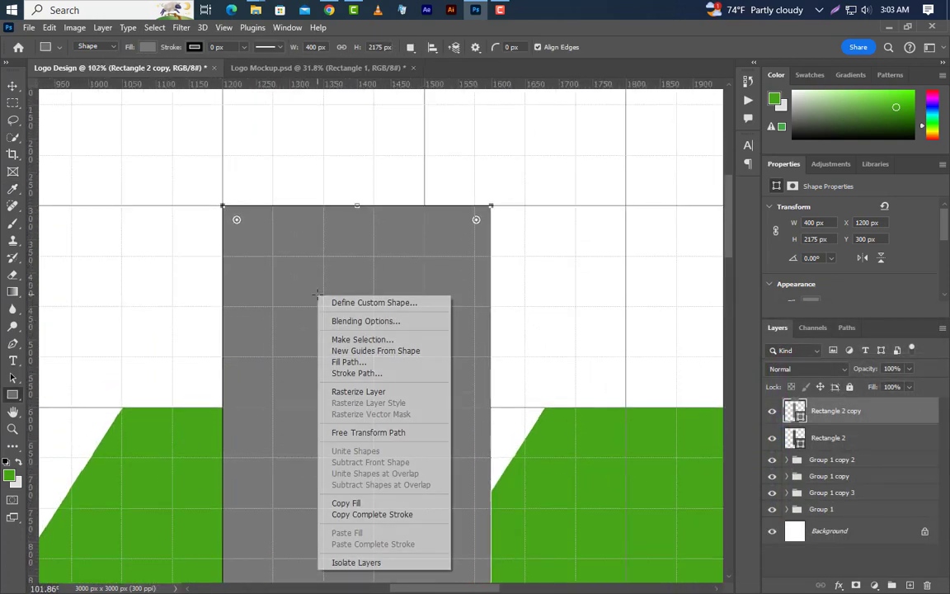
click(368, 431)
drag(308, 394, 272, 397)
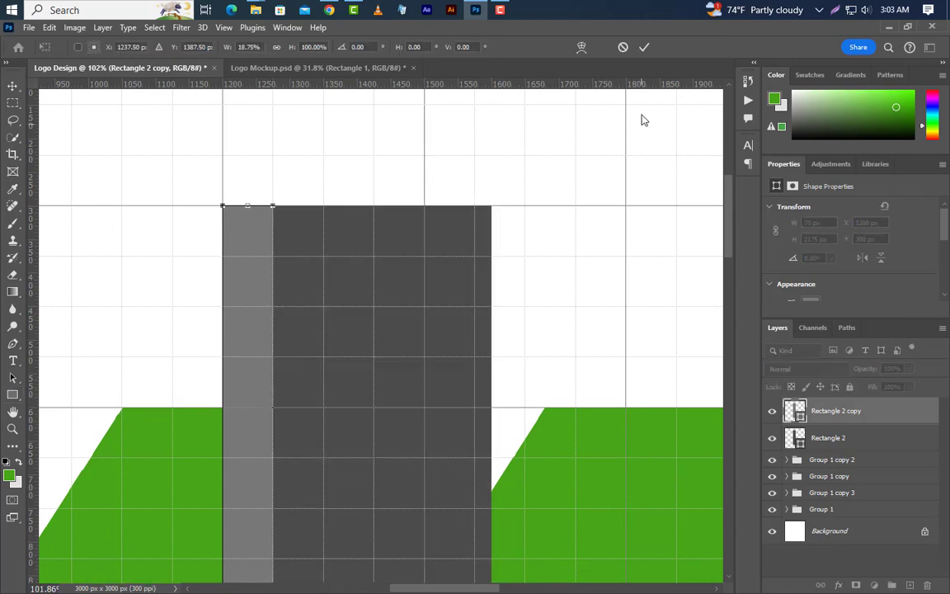
click(644, 47)
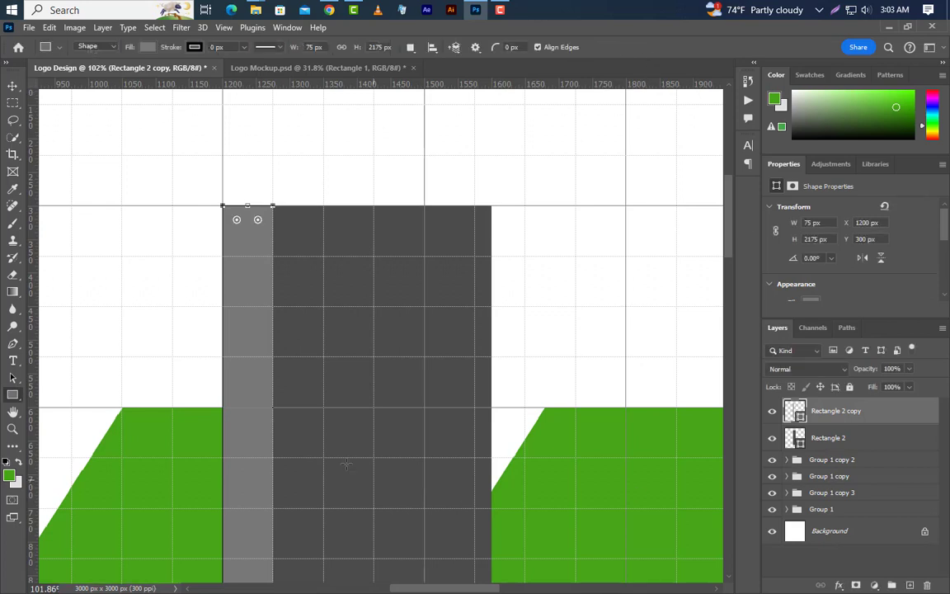
Duplicate the strip directly beside the first at X 1275 px and fill the copy with grey #9a9a99.
click(13, 85)
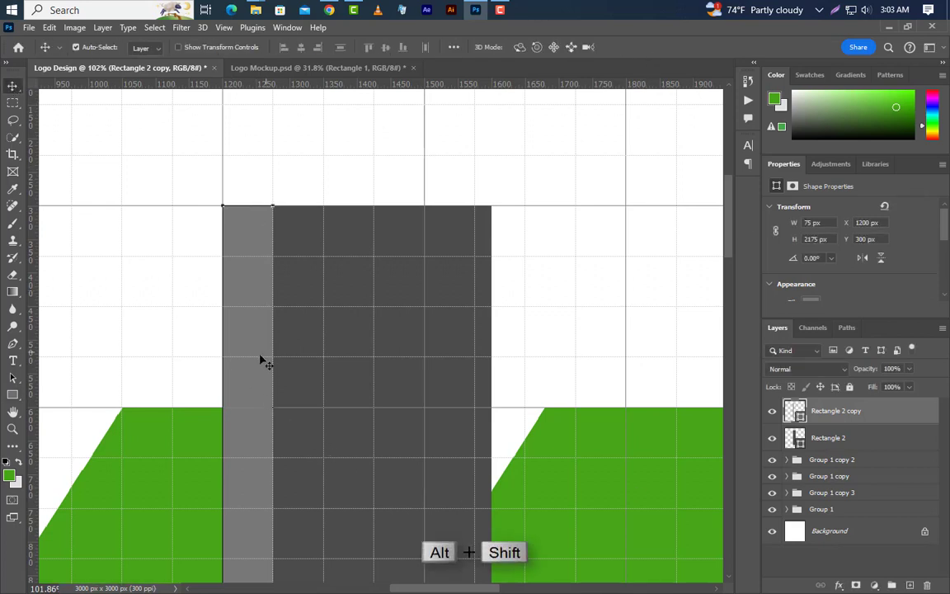
drag(260, 360, 303, 359)
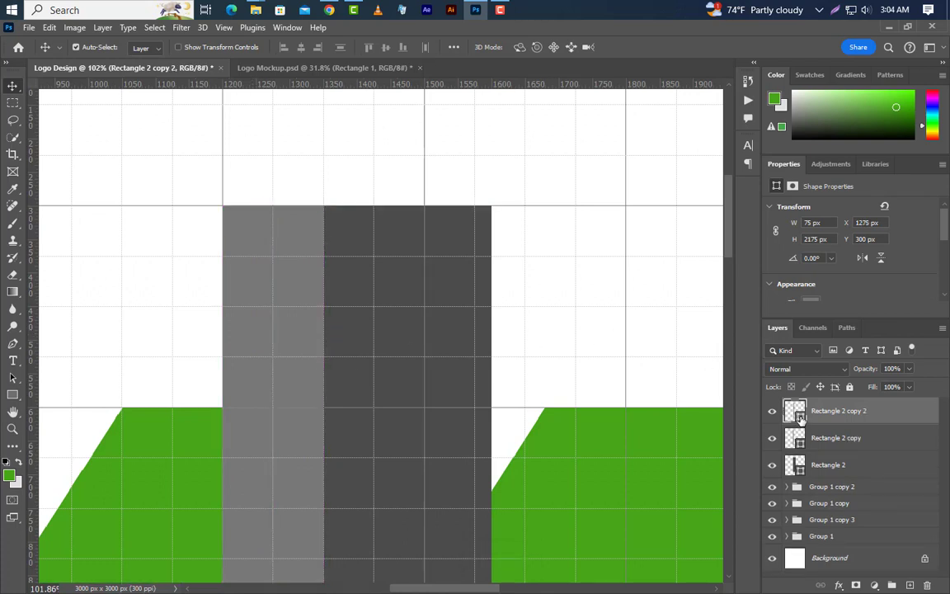
double_click(797, 415)
click(601, 416)
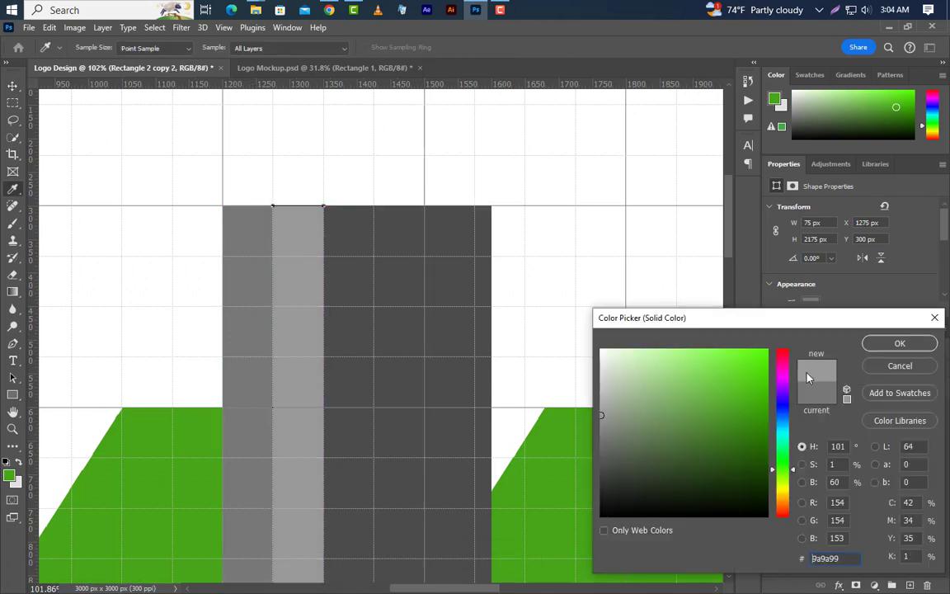
click(899, 343)
Add a third adjoining strip at X 1350 px by copying the second one, and fill it with #bebebe.
drag(290, 394, 343, 393)
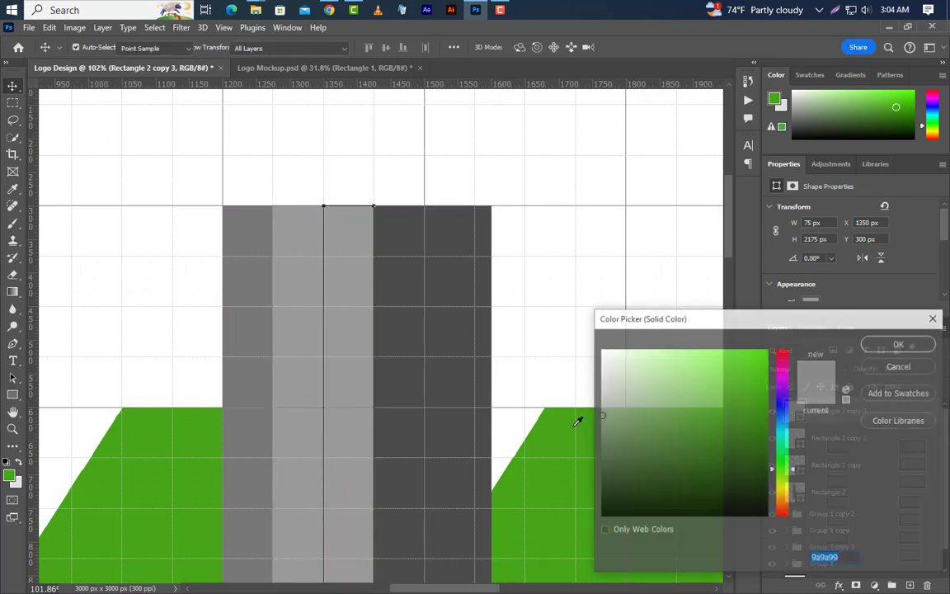
click(600, 390)
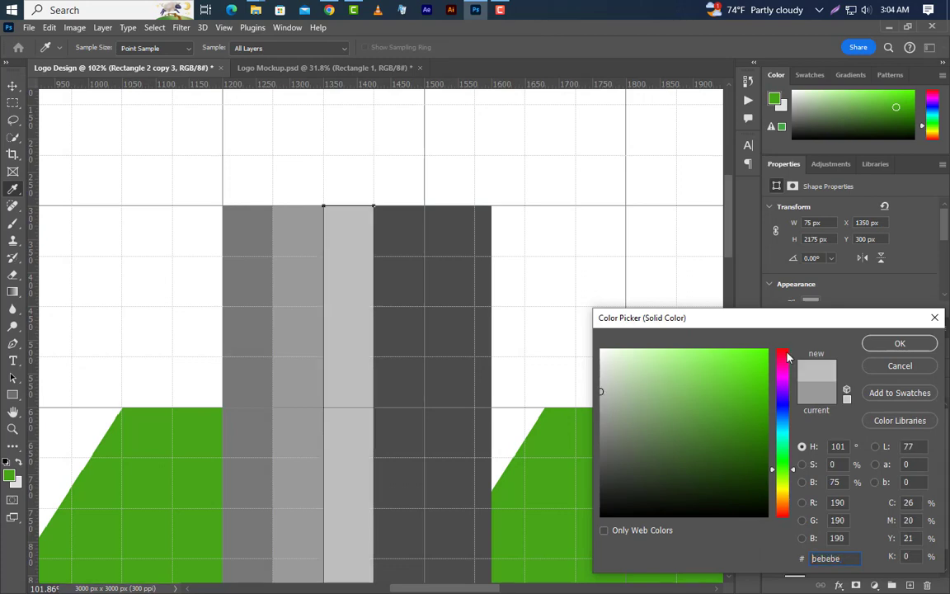
click(897, 344)
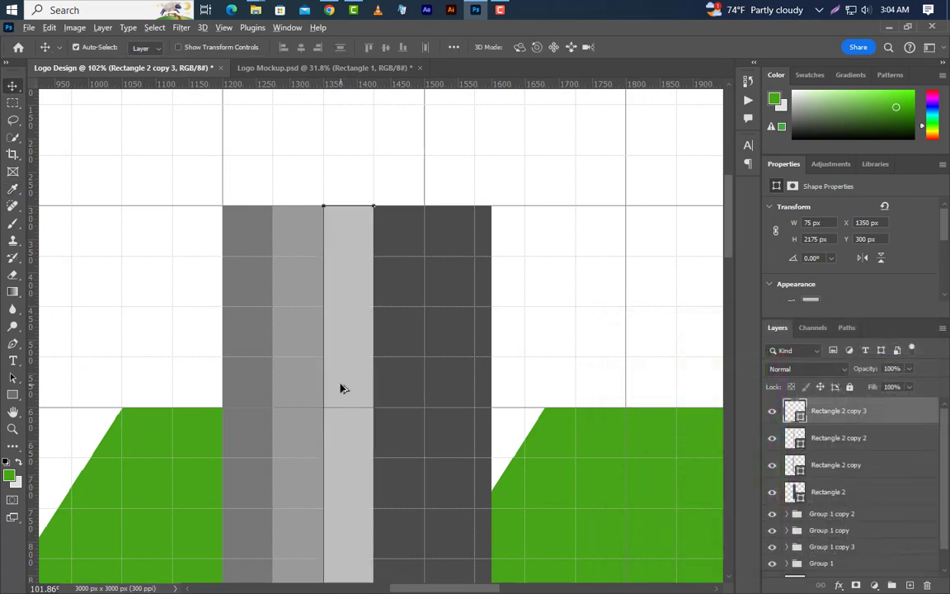
Copy the third strip to X 1425 px and fill the fourth strip with light grey #dbd9d9.
drag(342, 387, 392, 388)
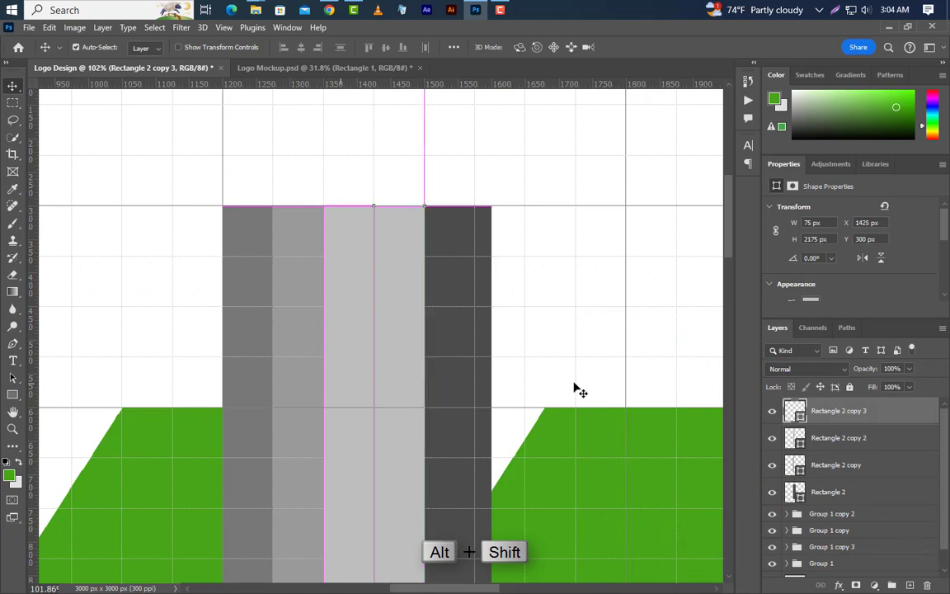
double_click(800, 416)
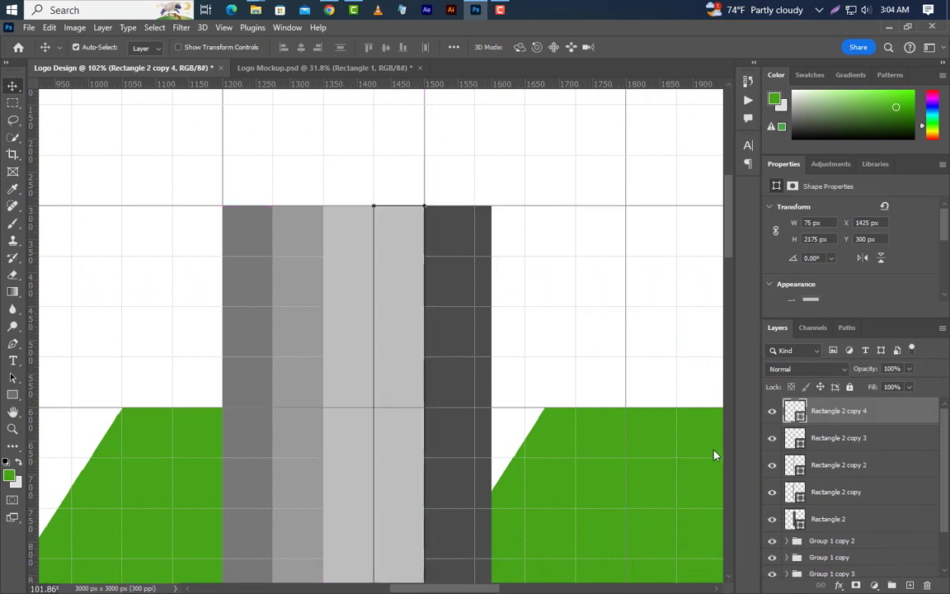
click(602, 372)
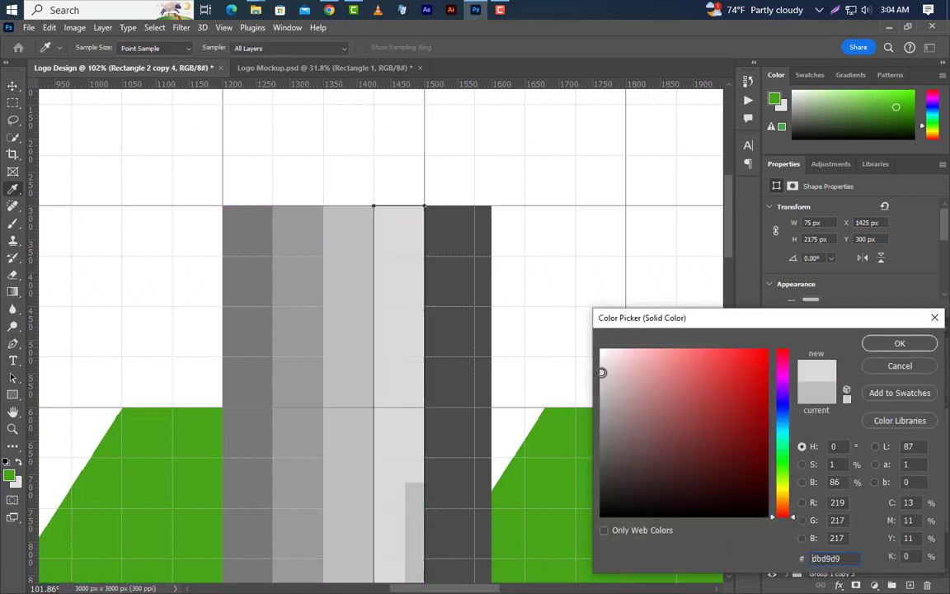
click(897, 343)
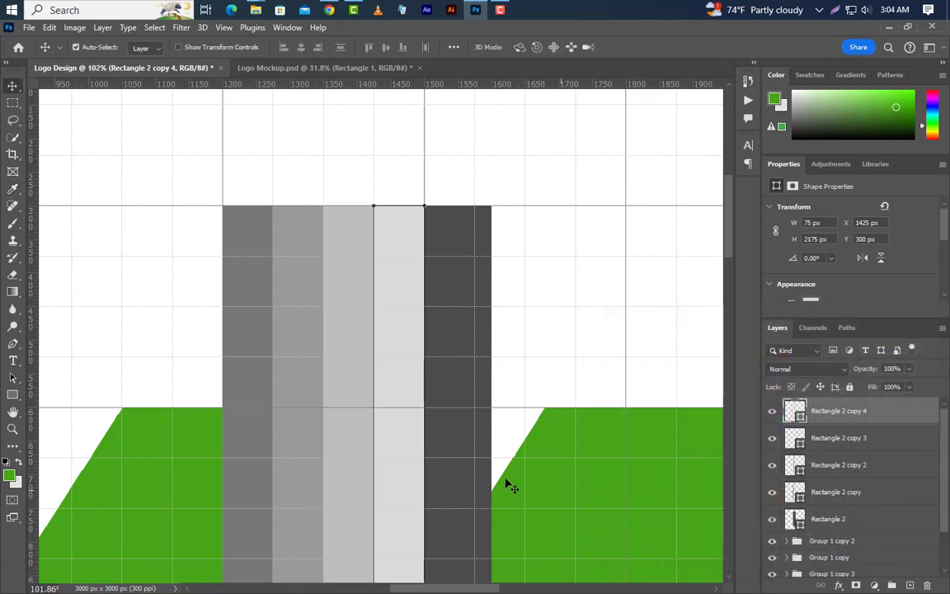
Copy the fourth strip to X 1500 px and fill the fifth strip with near-white #f1f1f1.
drag(416, 377, 488, 408)
double_click(798, 415)
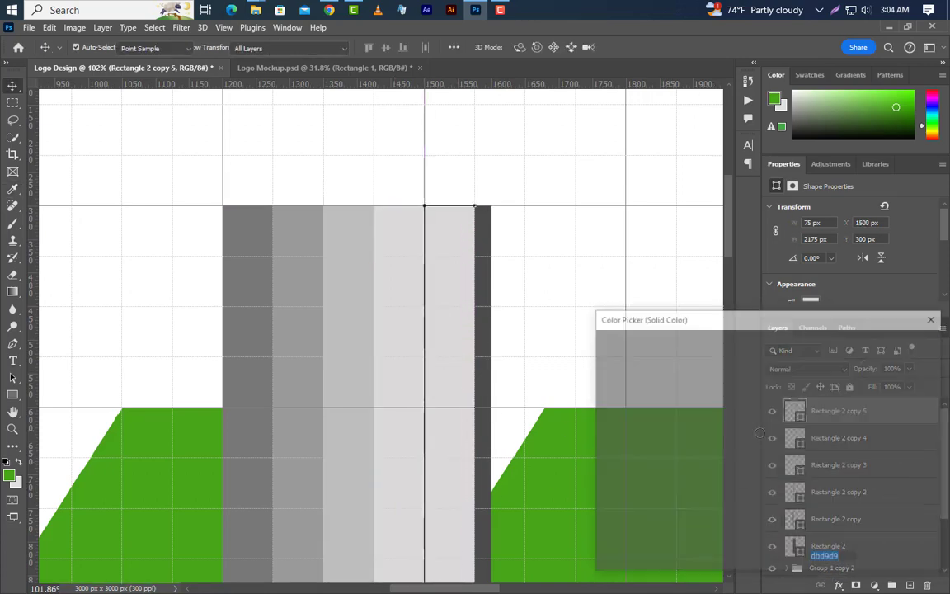
click(600, 358)
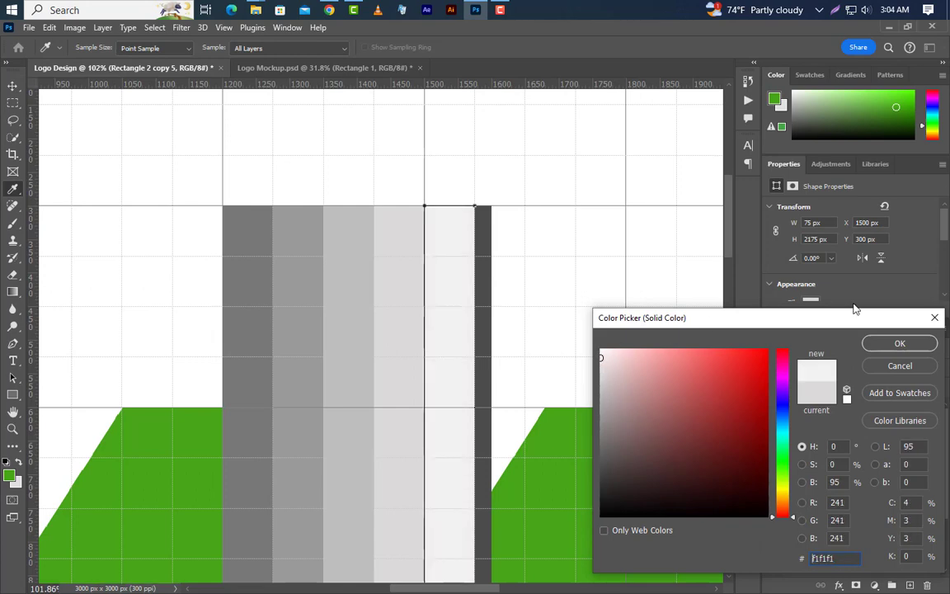
click(900, 343)
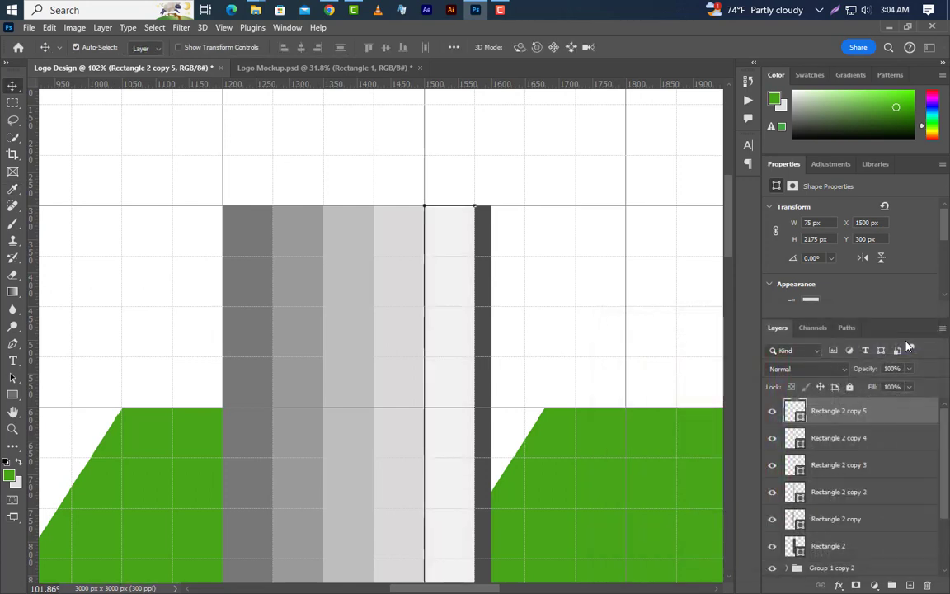
Select the five narrow strip layers, leaving out the wide dark rectangle, and put them in one group.
shift+click(867, 441)
shift+click(871, 465)
shift+click(875, 497)
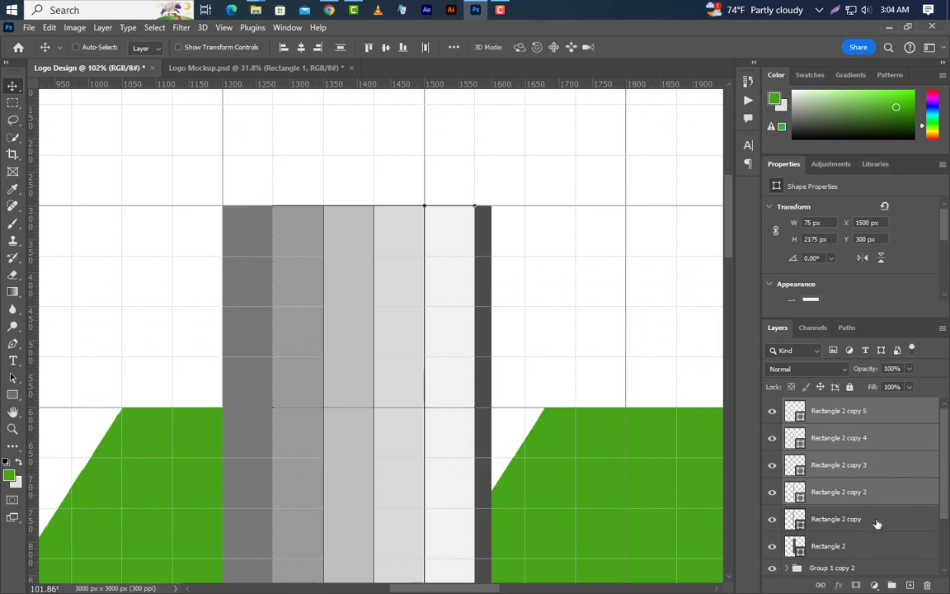
shift+click(876, 522)
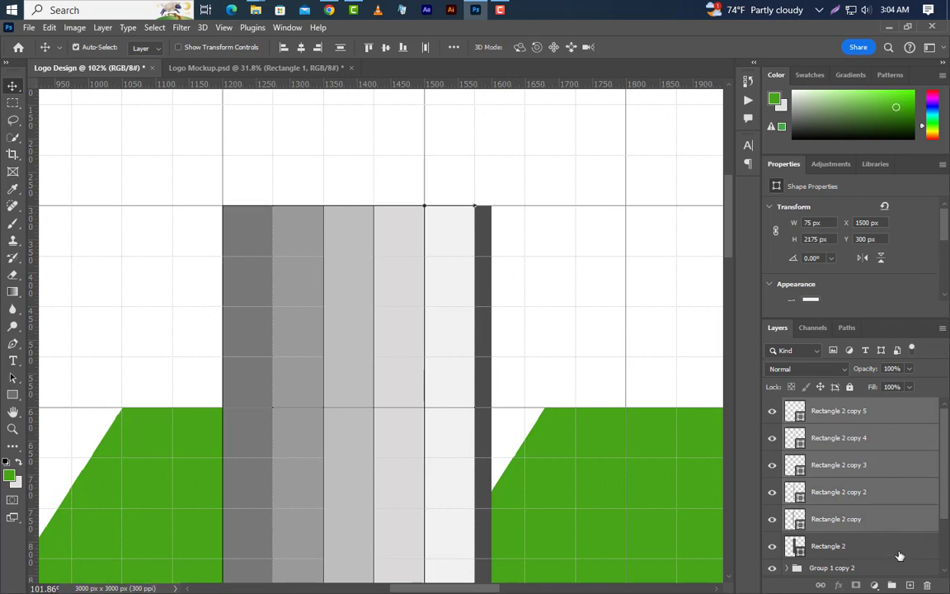
click(893, 585)
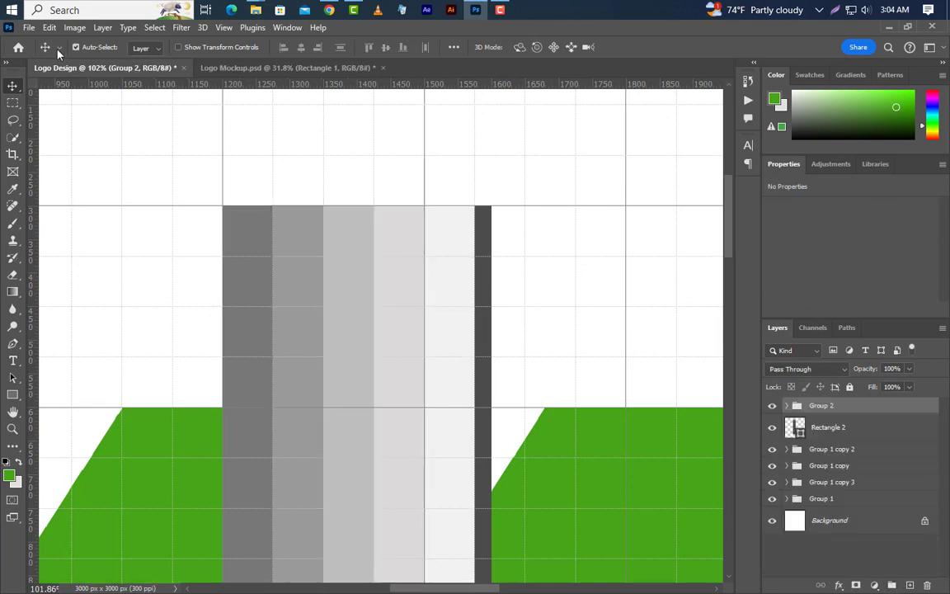
Free-transform the strip group to 106.67% width so its right edge meets the dark rectangle's edge at 1600 px.
click(51, 28)
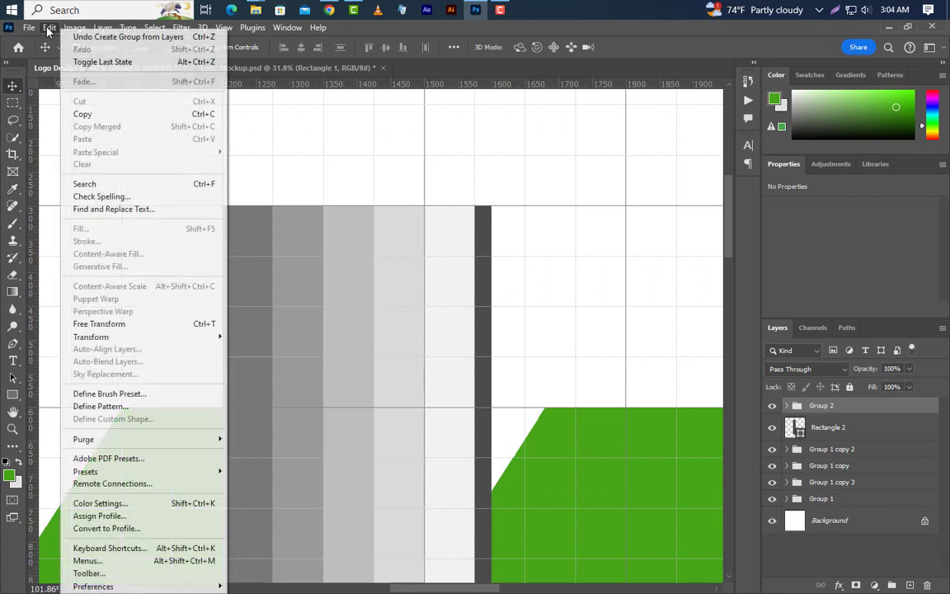
click(118, 324)
drag(477, 406, 492, 407)
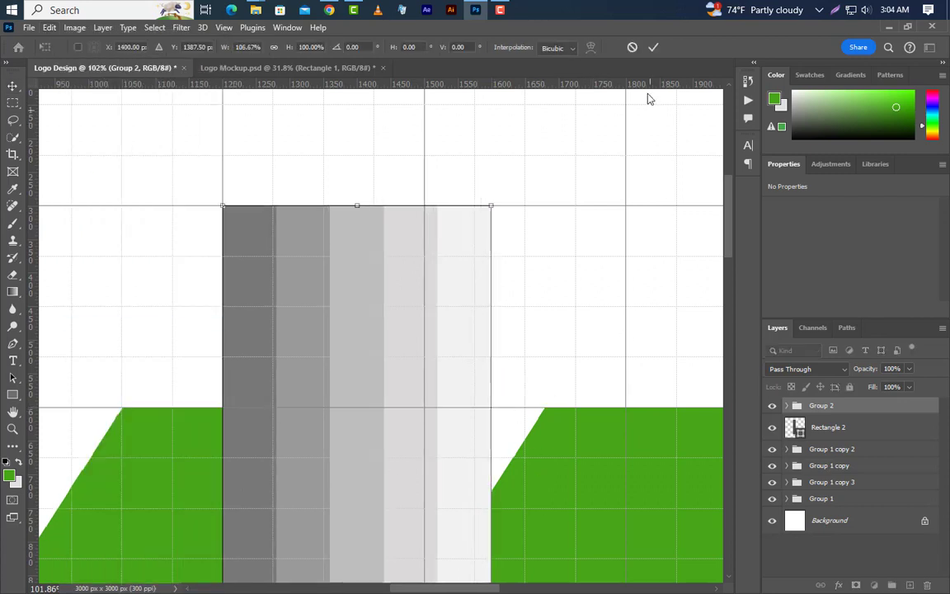
click(651, 48)
Delete the fourth and second strips from the group, keeping the first, third and fifth.
click(397, 388)
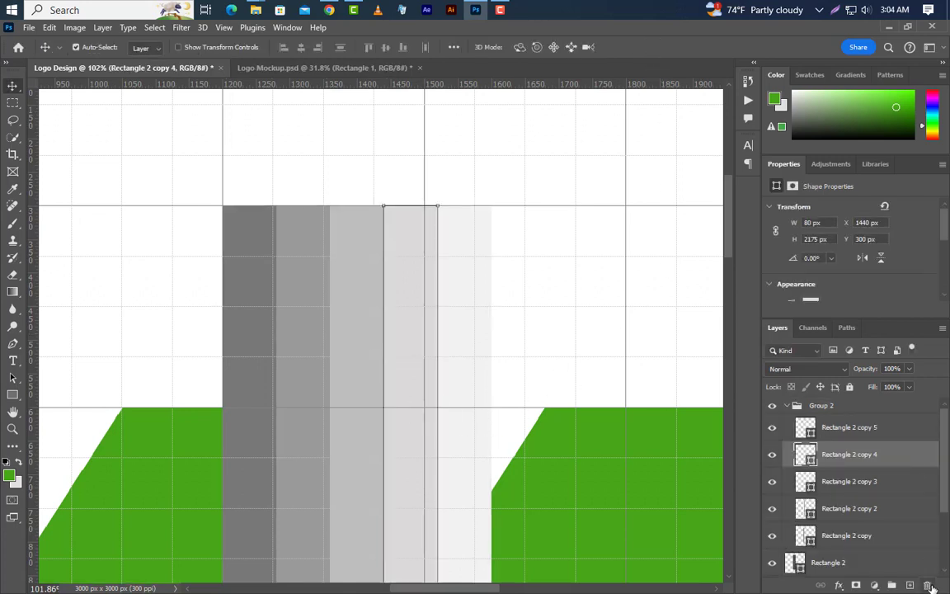
click(927, 586)
click(420, 245)
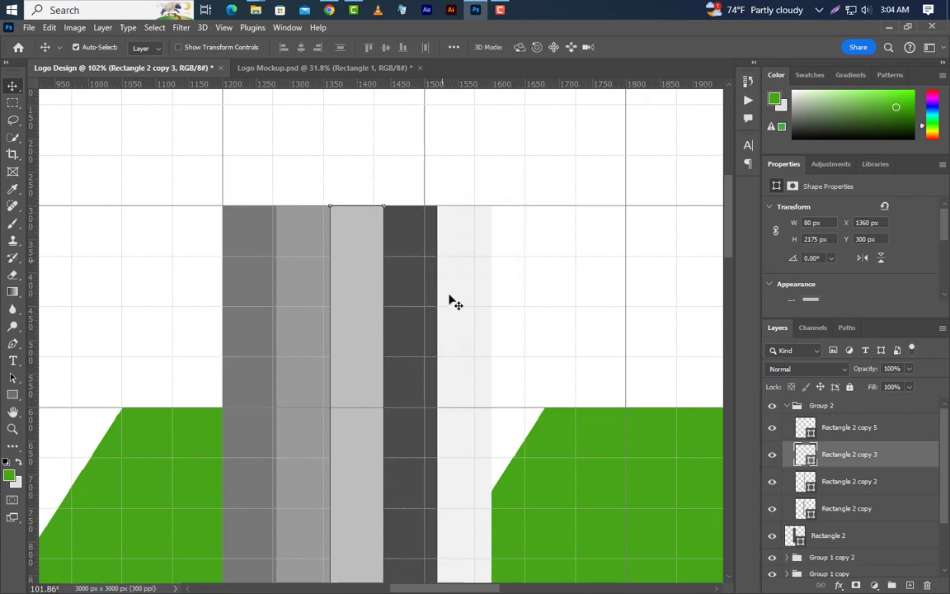
click(305, 348)
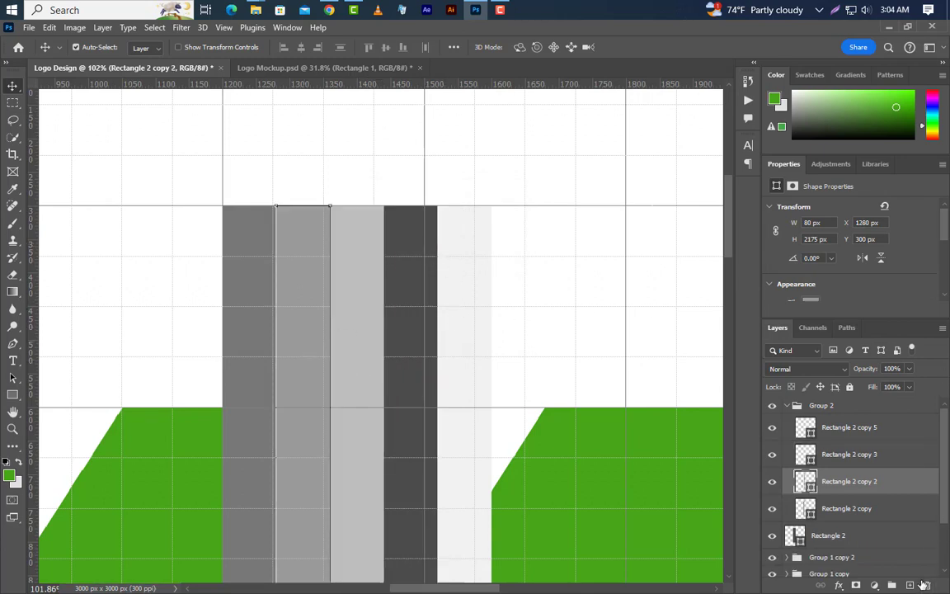
click(927, 586)
click(416, 242)
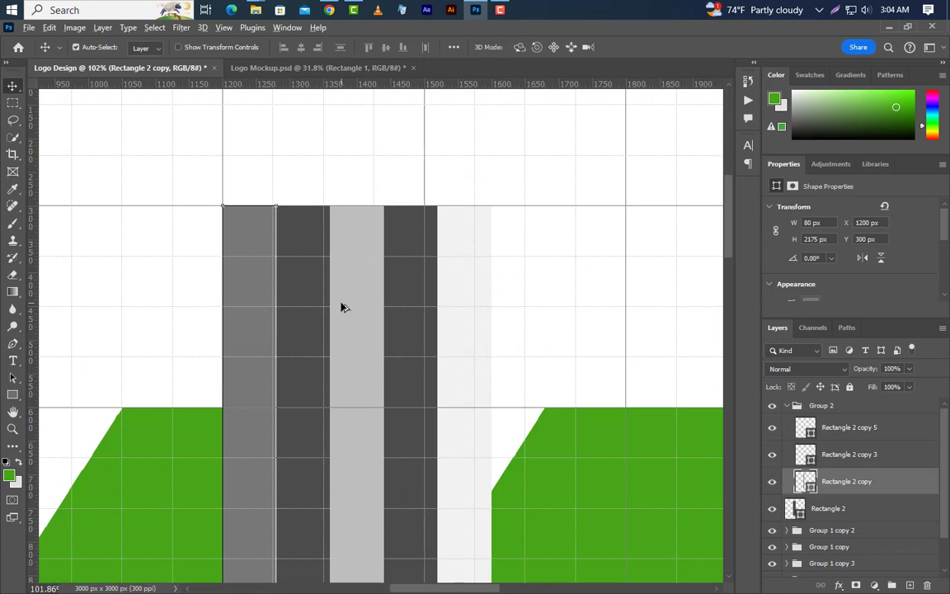
scroll(342, 304, down, 5)
scroll(344, 300, down, 3)
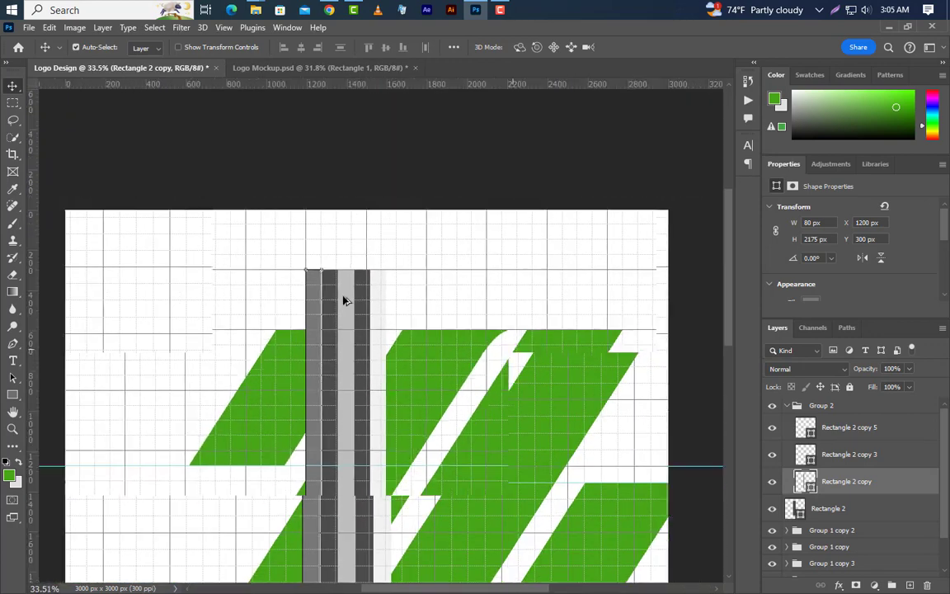
Delete the wide dark rectangle layer behind the three narrow strips.
click(359, 330)
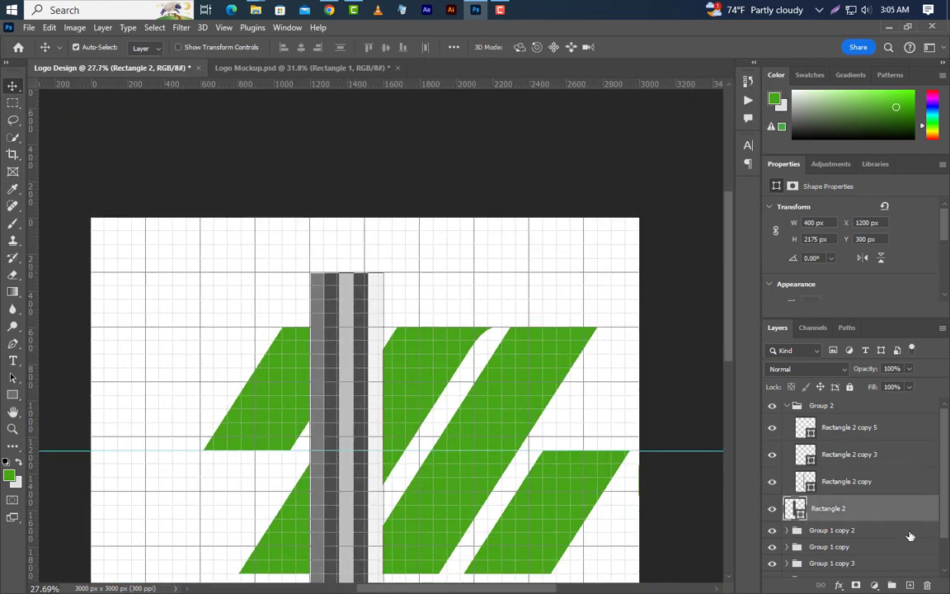
click(927, 585)
click(415, 241)
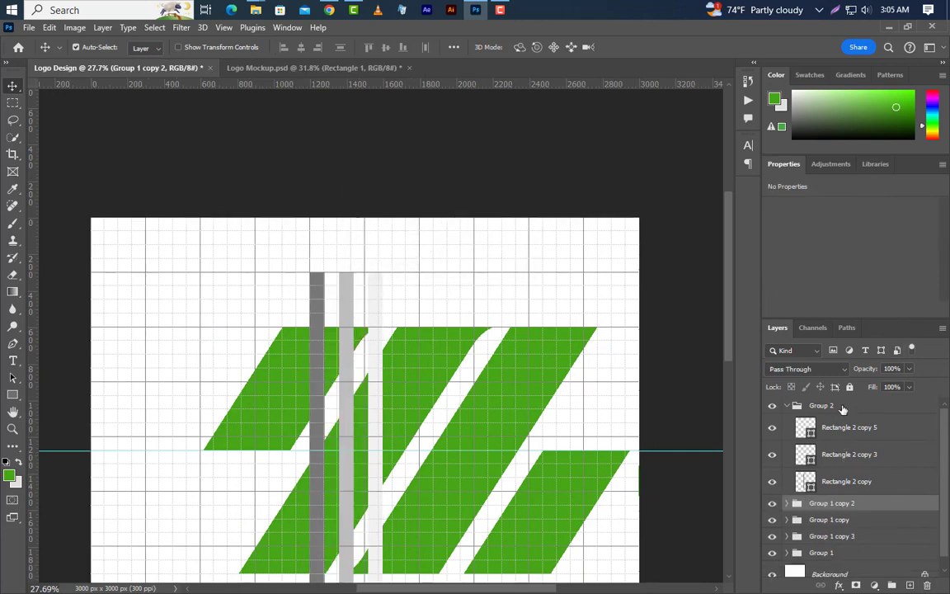
Collapse the strip group and free-transform it to a rotation of 32.75°.
click(796, 406)
click(787, 406)
scroll(278, 244, up, 1)
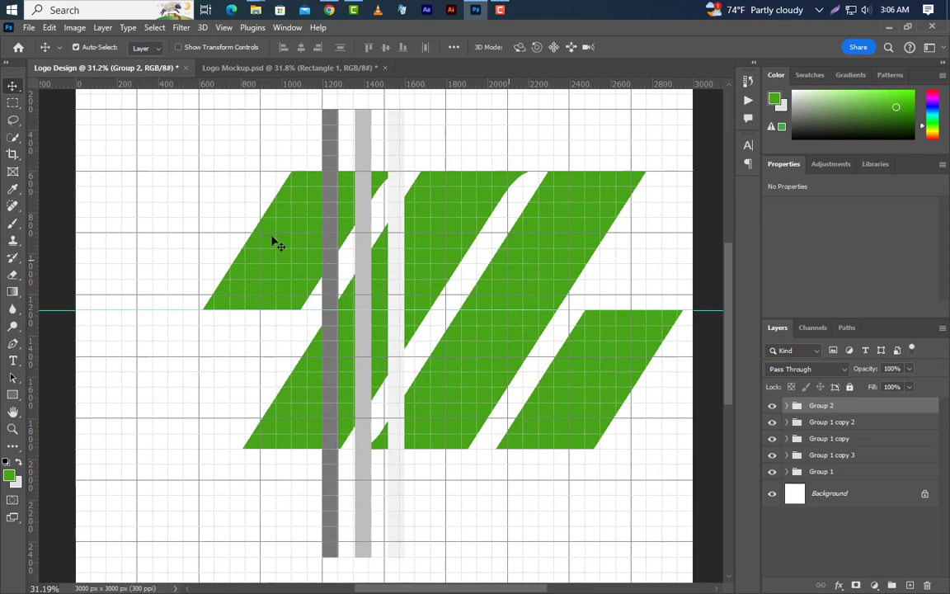
click(49, 28)
click(114, 323)
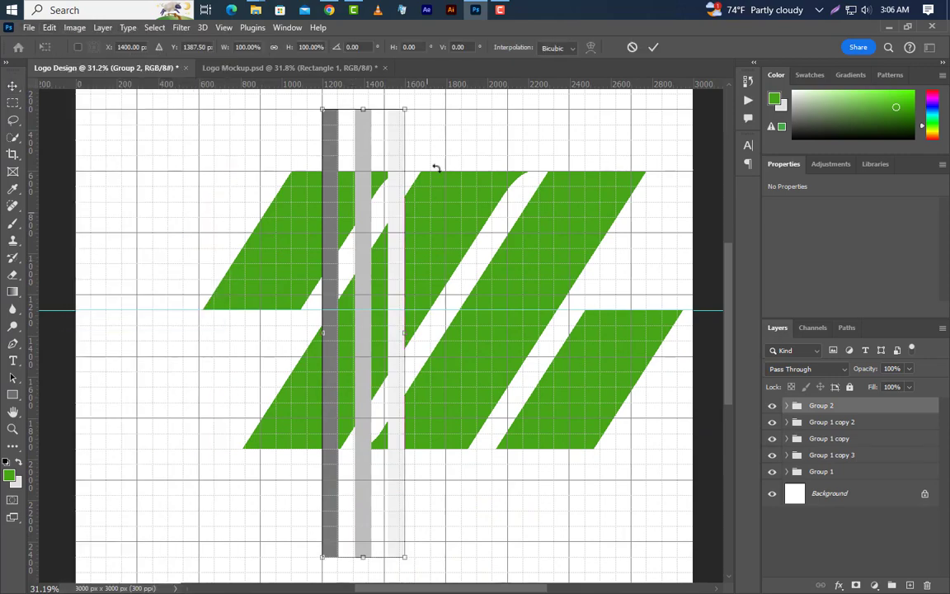
drag(435, 120, 520, 202)
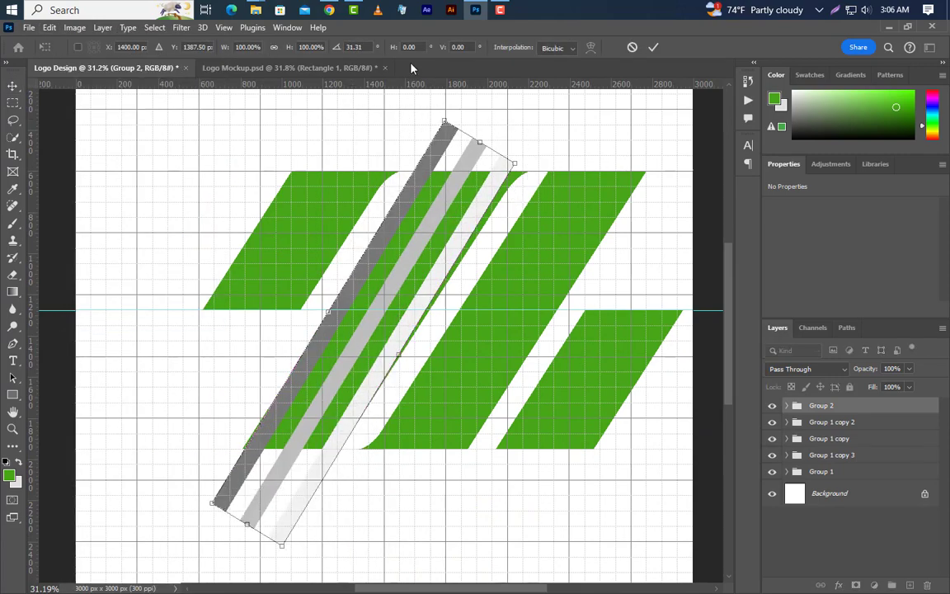
text(32)
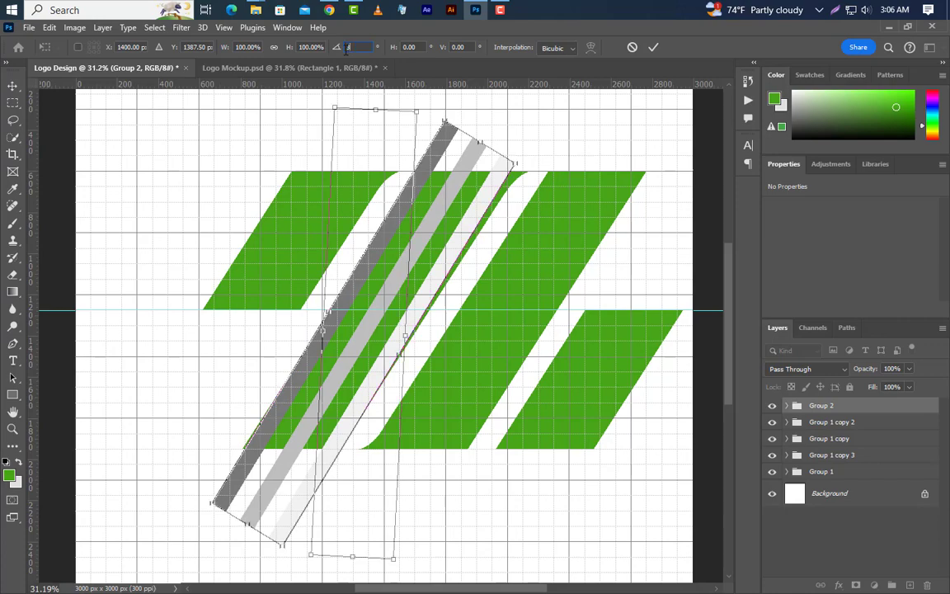
text(.75)
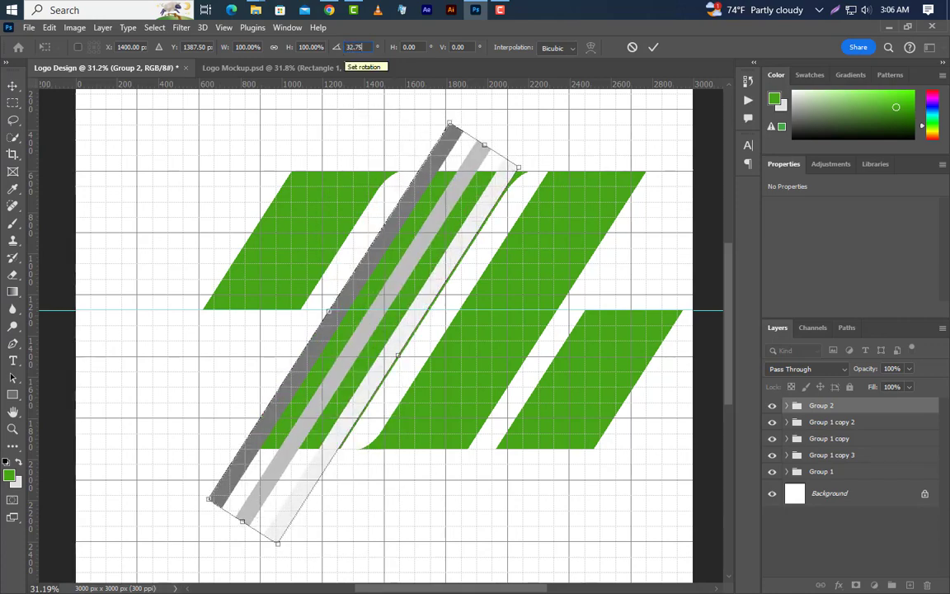
Move the rotated strip group over the short upper-left green bar, align their left edges, and apply the transform.
drag(408, 240, 313, 233)
scroll(313, 234, up, 5)
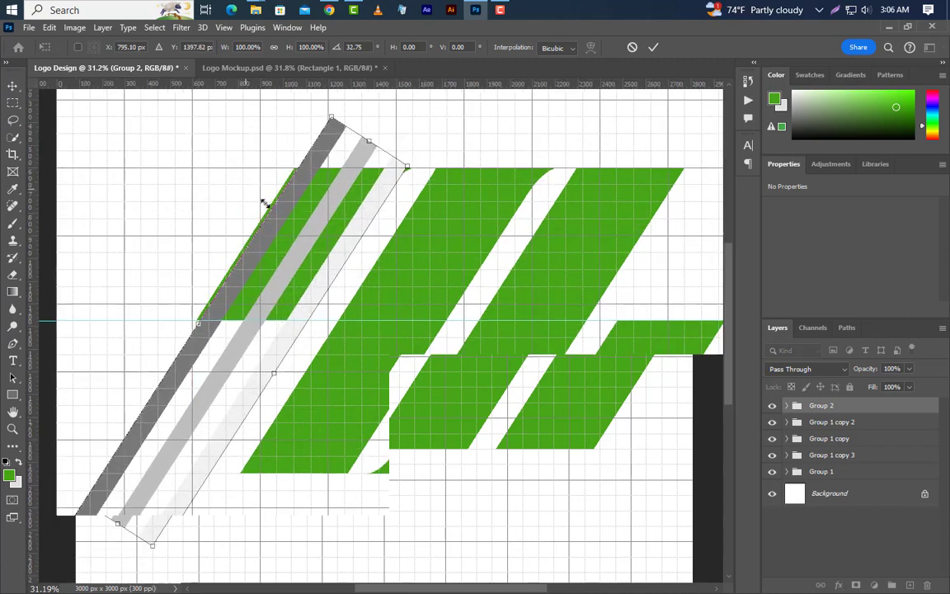
scroll(281, 244, up, 4)
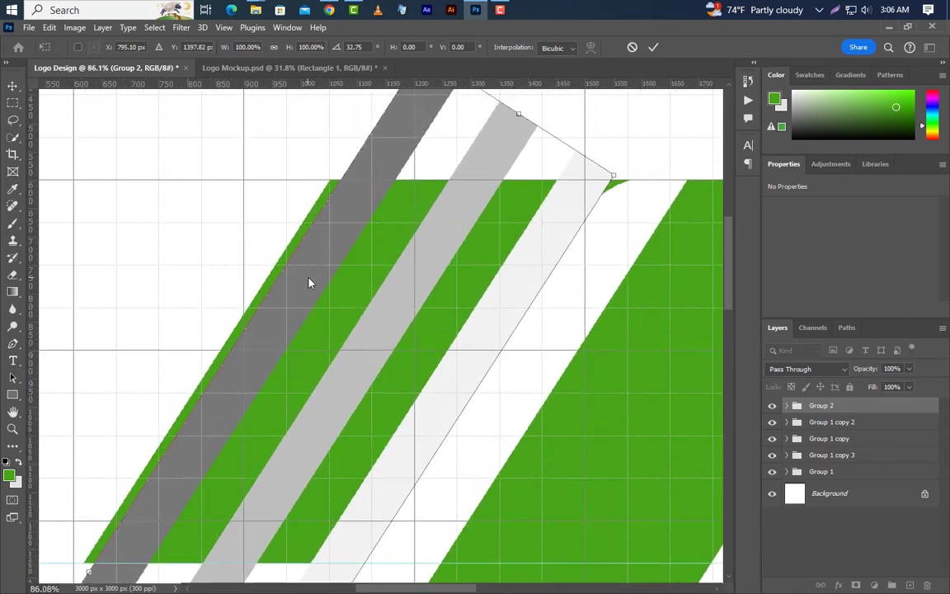
key(Left)
key(Left)
key(Left)
key(Left)
key(Left)
key(Left)
key(Left)
key(Left)
key(Left)
key(Left)
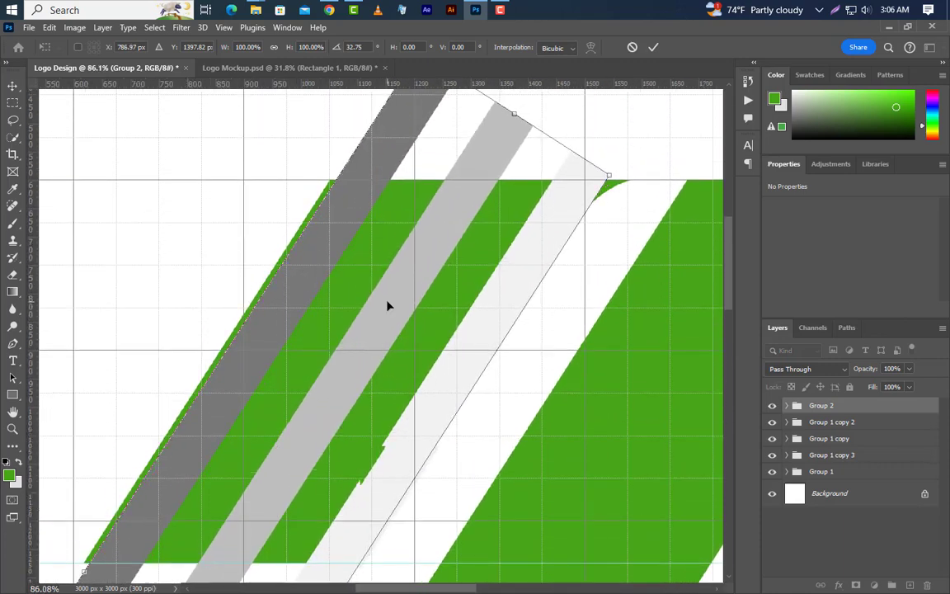
click(653, 49)
Add a green Color Overlay to the strip group with Normal blending and 100% opacity.
scroll(558, 202, down, 6)
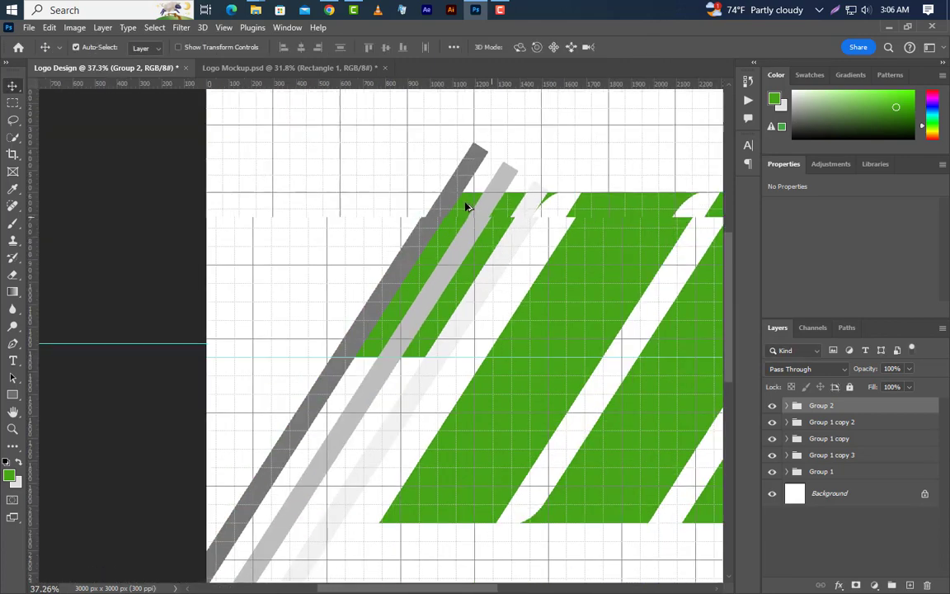
double_click(881, 411)
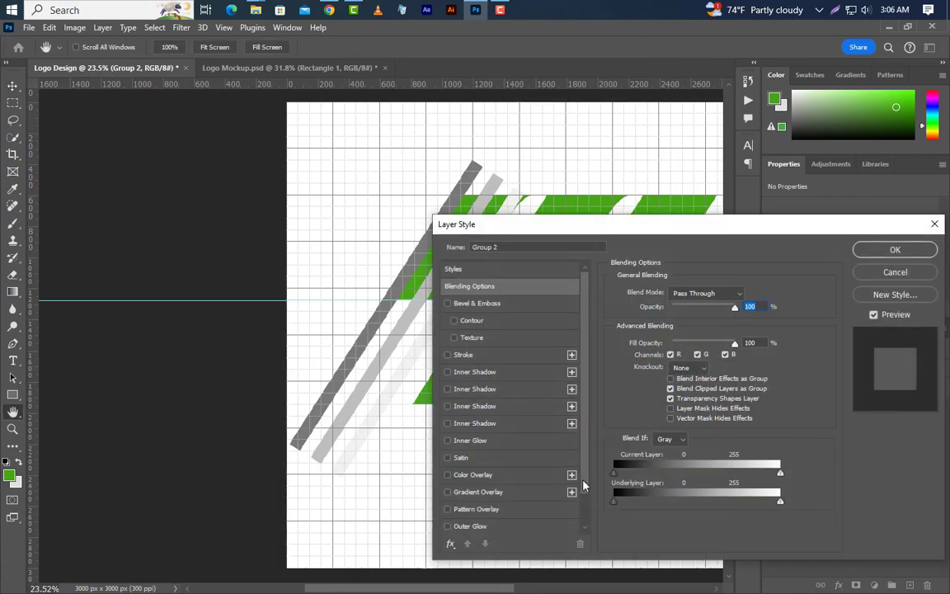
click(499, 475)
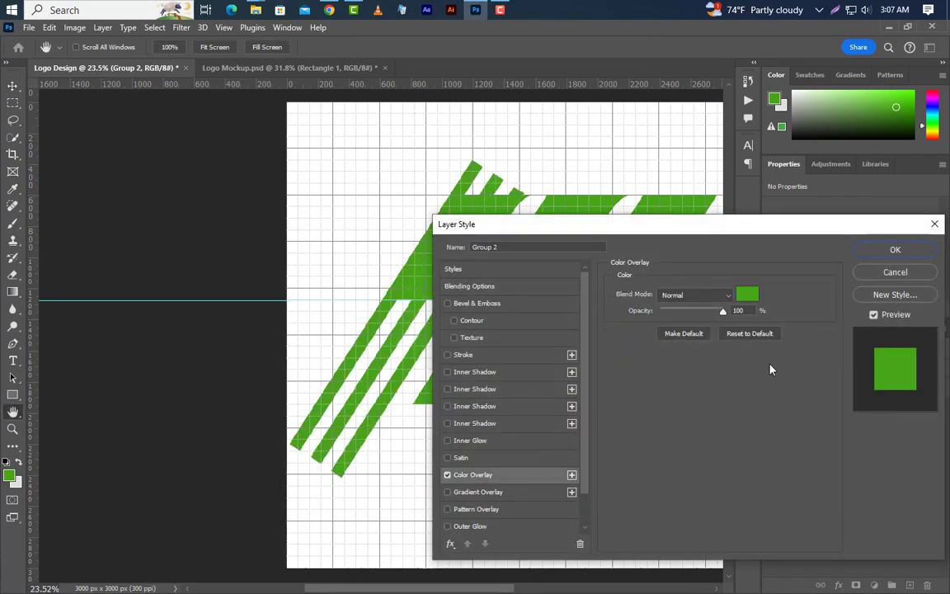
click(904, 251)
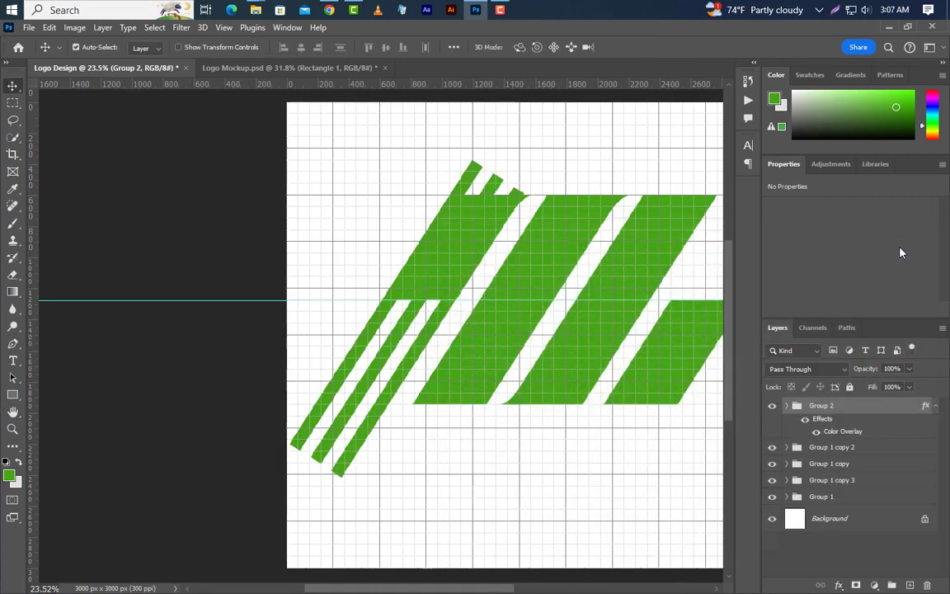
Marquee-select the strips' upper ends above the green bars, then rasterize the third strip and delete its selected part.
click(12, 103)
drag(372, 140, 608, 230)
click(608, 230)
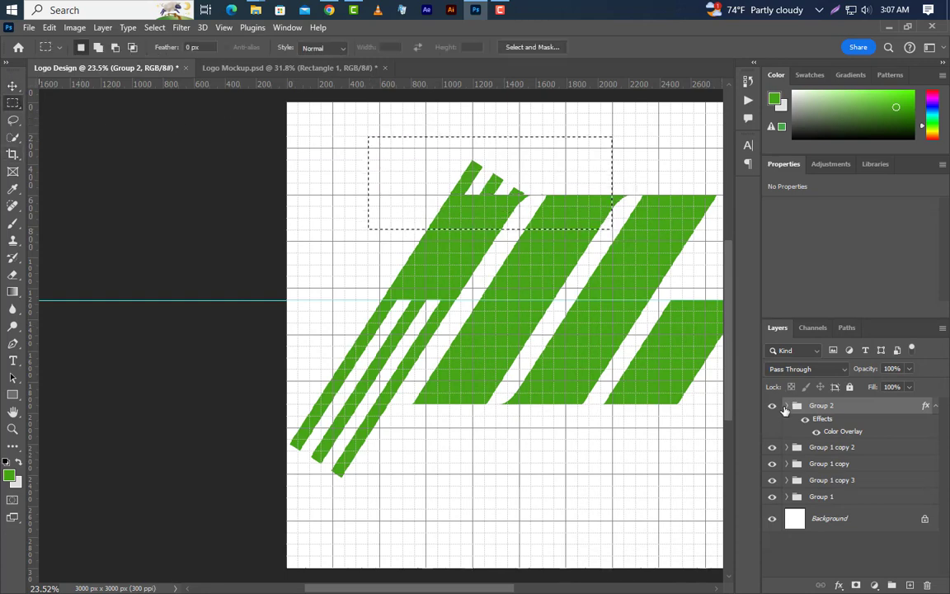
click(785, 406)
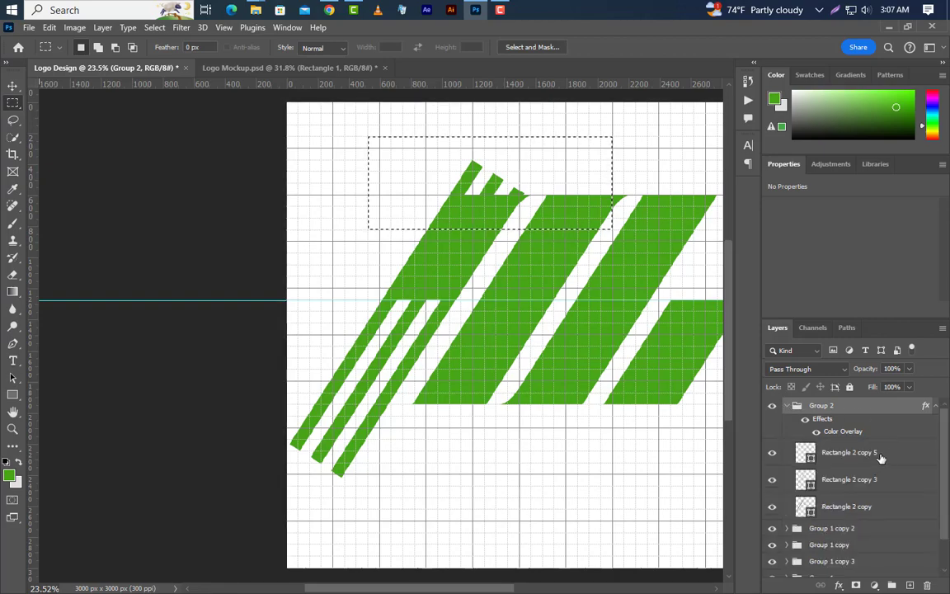
click(888, 455)
right_click(897, 454)
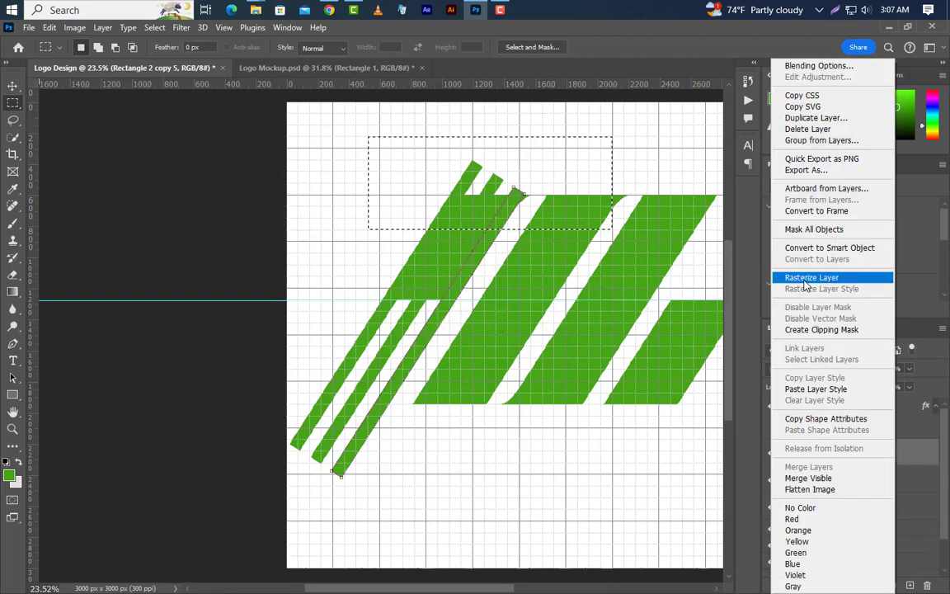
click(804, 277)
key(Delete)
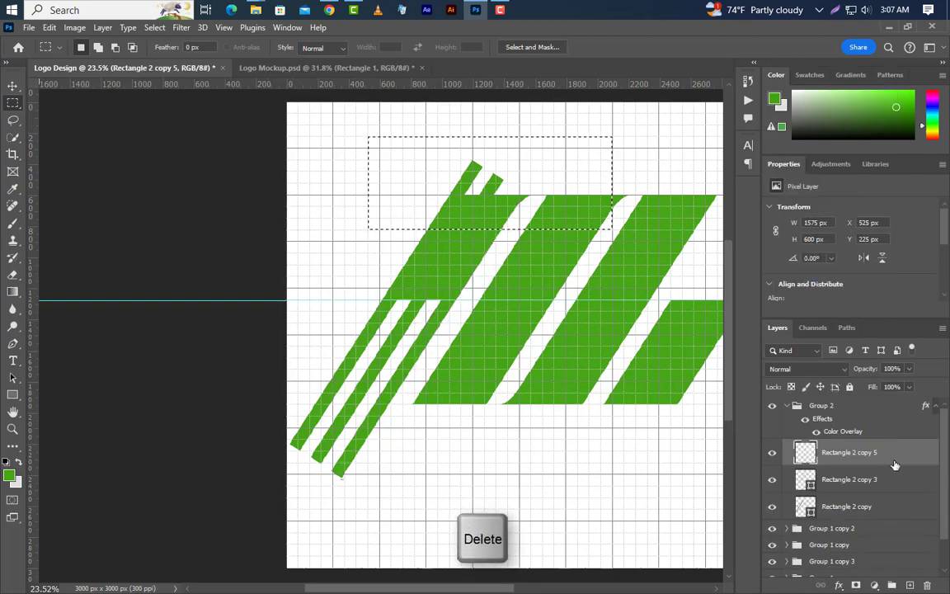
Rasterize the middle and first strips, delete their selected upper ends, and deselect.
right_click(892, 481)
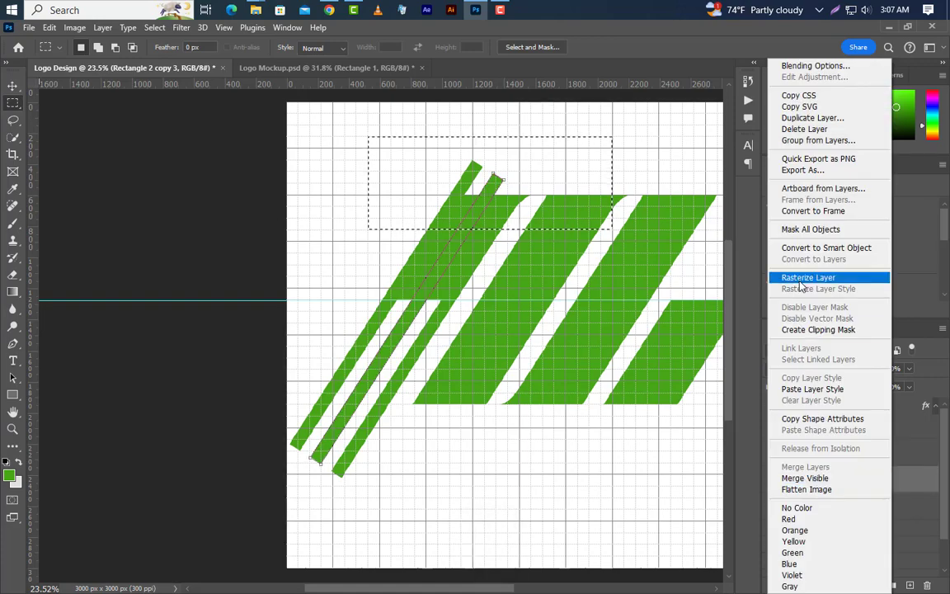
click(791, 275)
key(Delete)
click(893, 506)
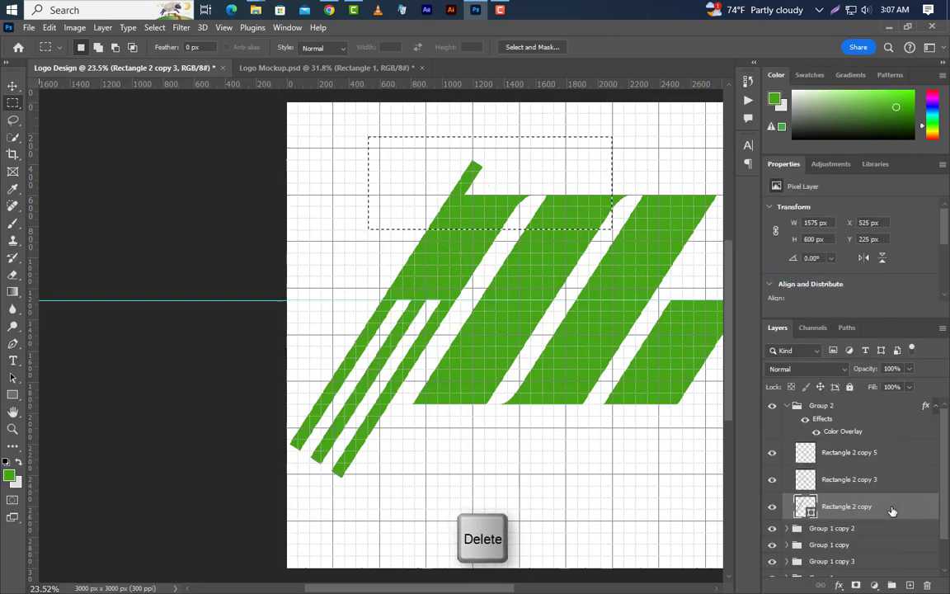
right_click(893, 506)
click(792, 278)
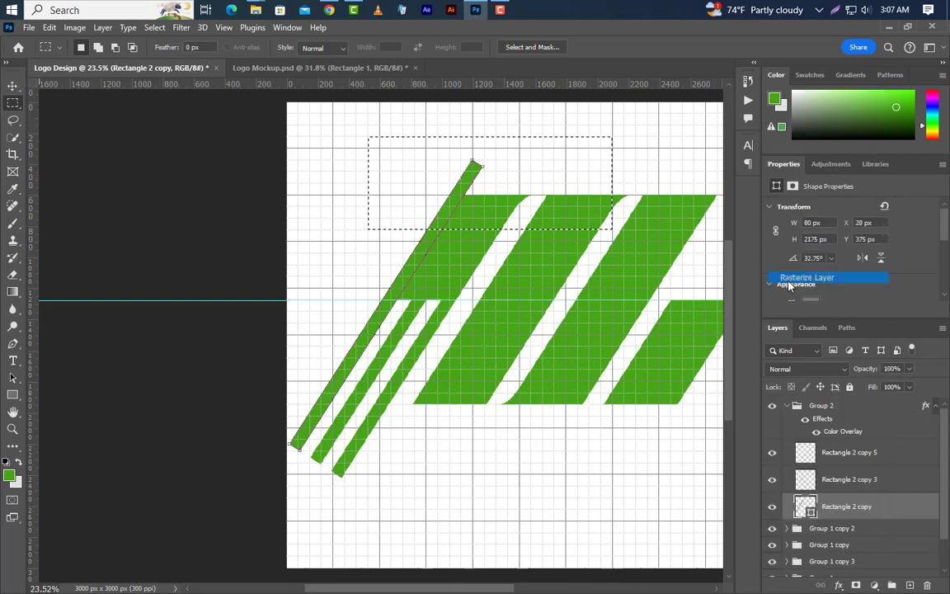
key(Delete)
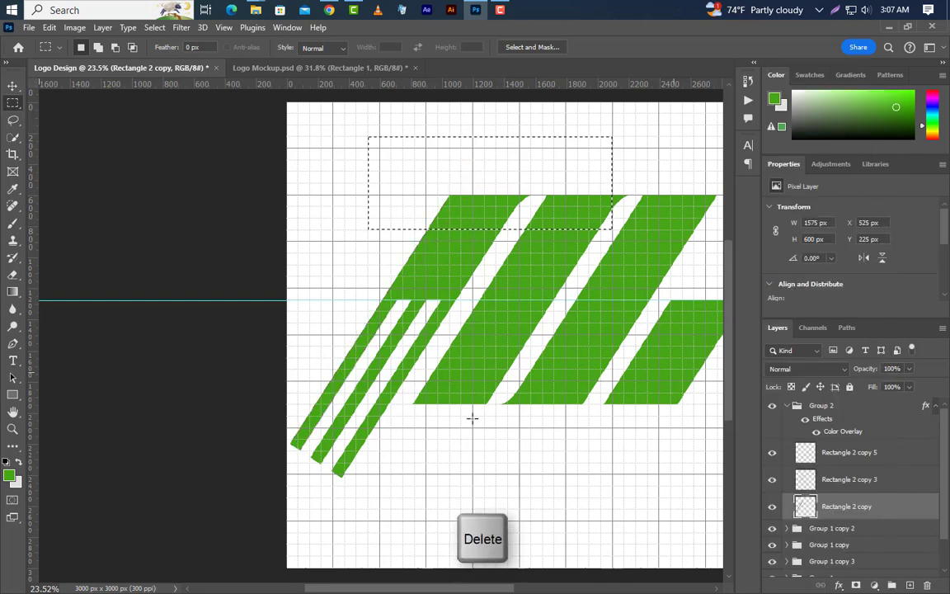
click(154, 27)
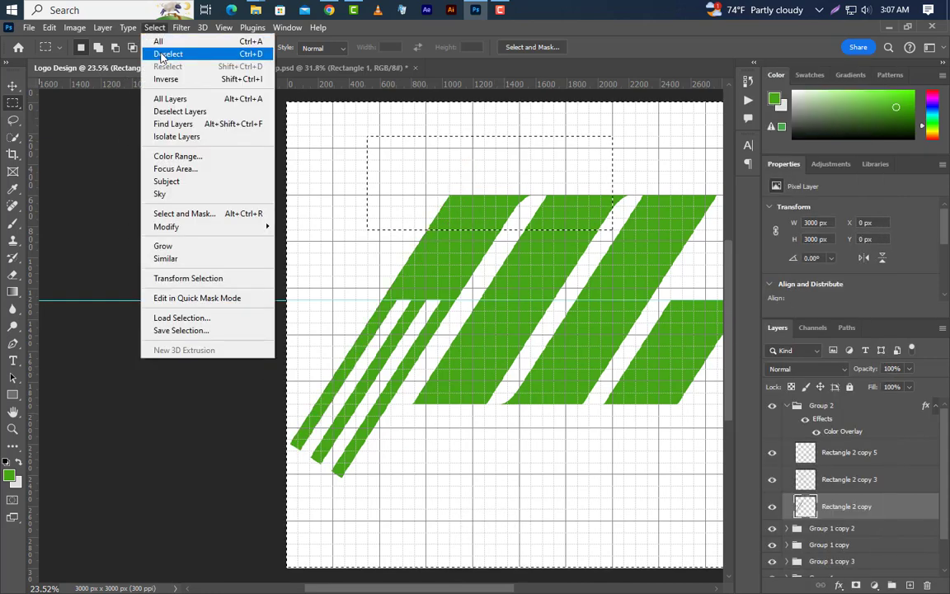
click(156, 56)
key(v)
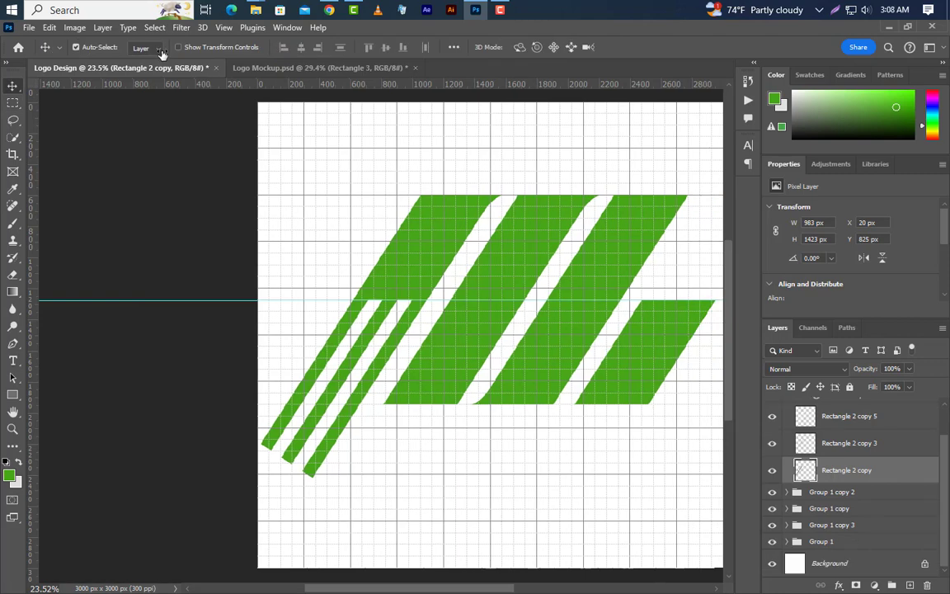
Draw a green horizontal rectangle about 2814 × 75 px across the strips' lower ends, starting at X 0 px, Y 2325 px.
click(12, 397)
click(42, 395)
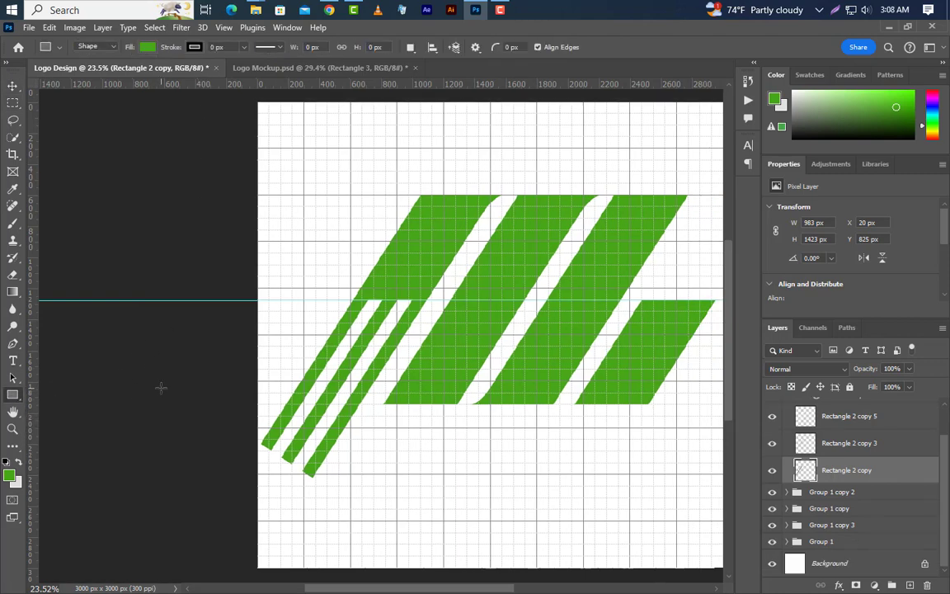
scroll(819, 469, up, 1)
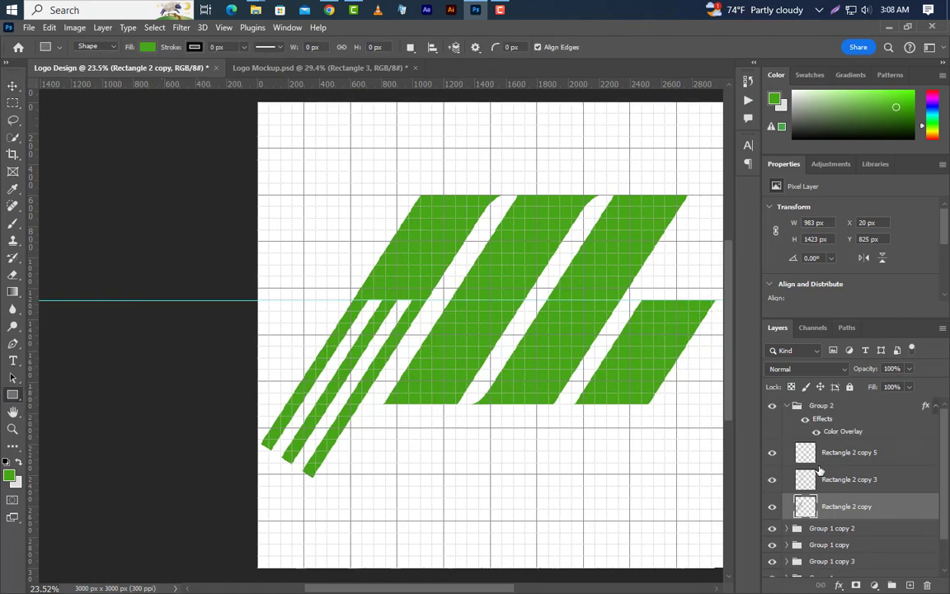
click(836, 408)
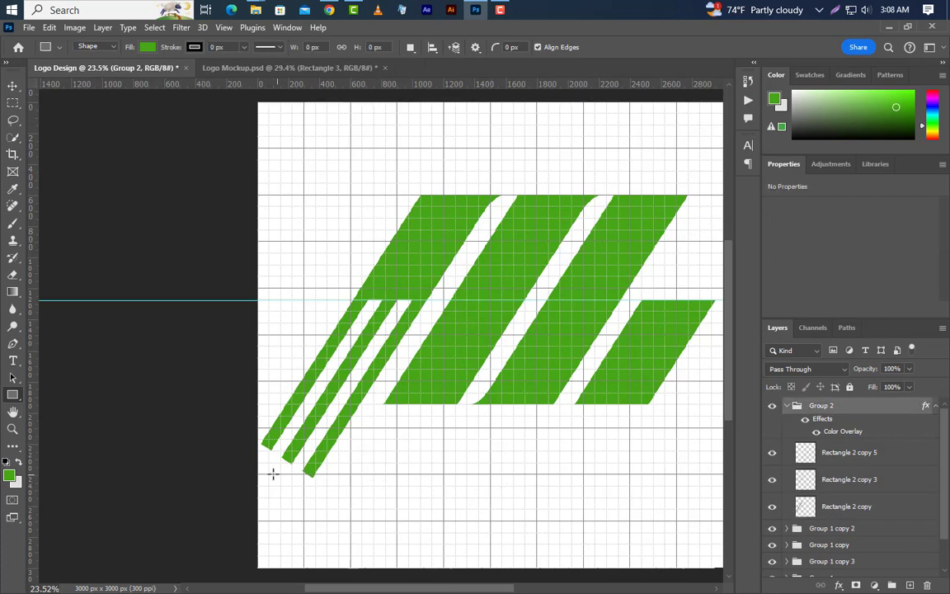
drag(259, 474, 693, 461)
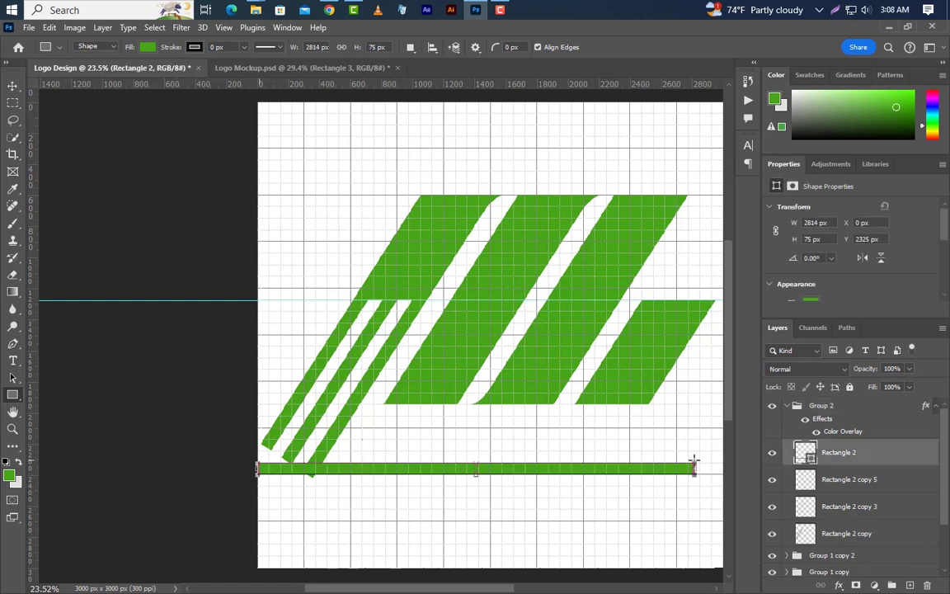
Move the horizontal rectangle up to Y 2057 px and set its height to 115 px.
click(12, 86)
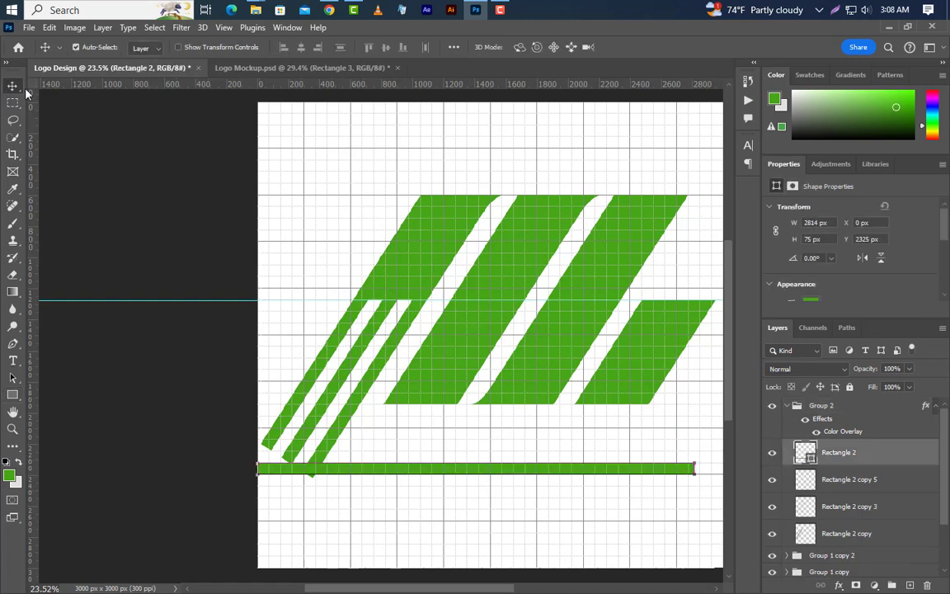
drag(564, 478, 563, 434)
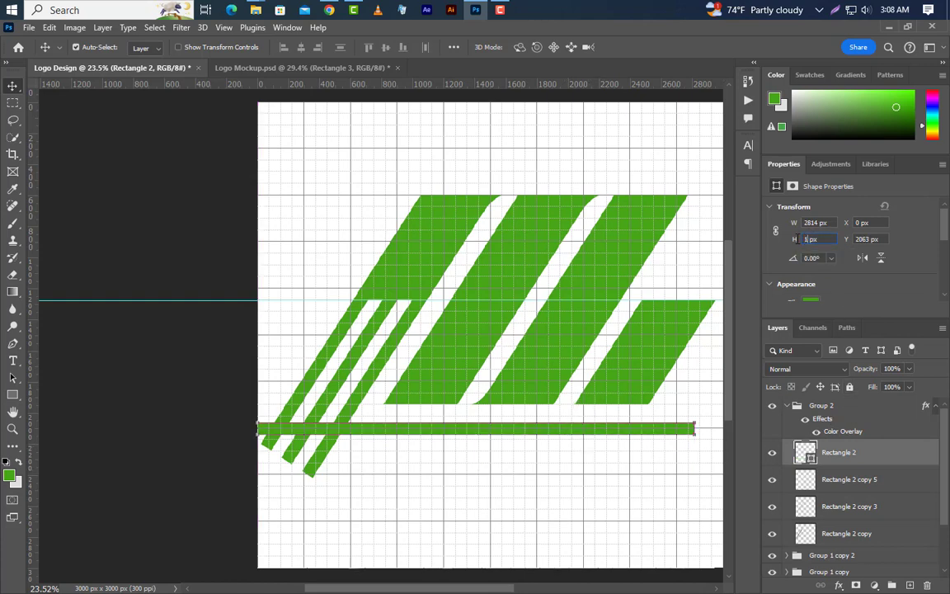
key(Return)
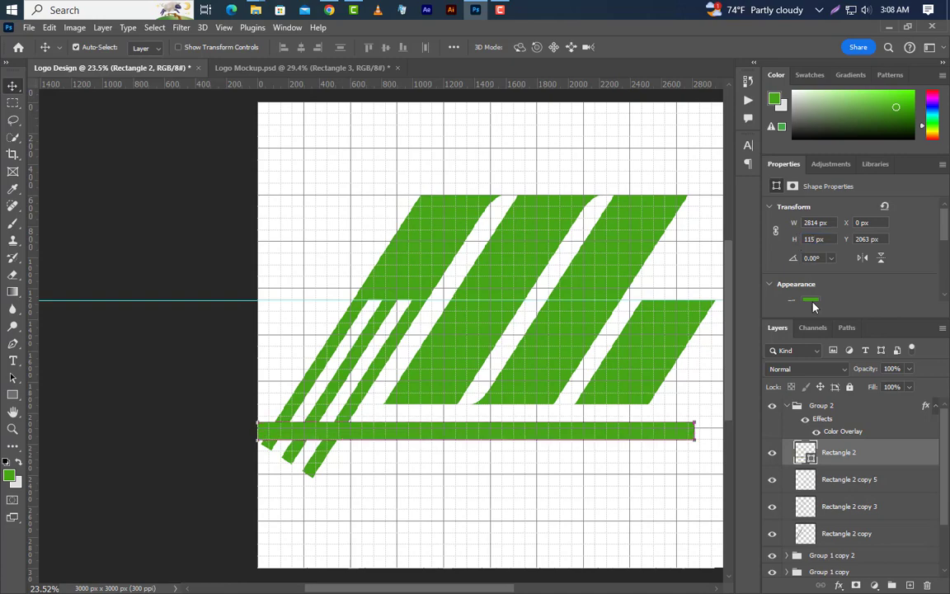
key(Up)
key(Up)
key(Up)
key(Up)
key(Up)
key(Up)
scroll(545, 455, up, 3)
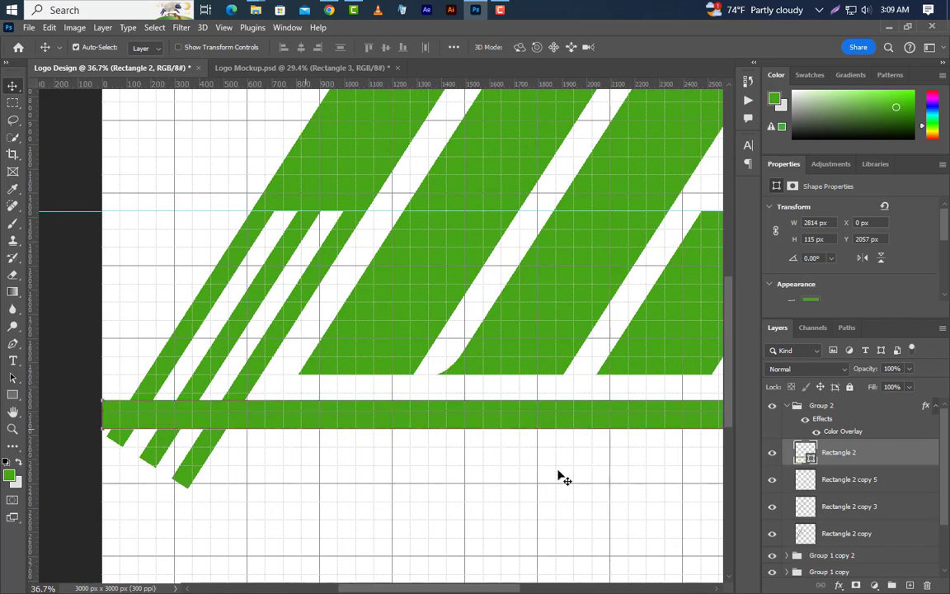
Load the horizontal rectangle's outline as a selection and invert it.
ctrl+click(805, 453)
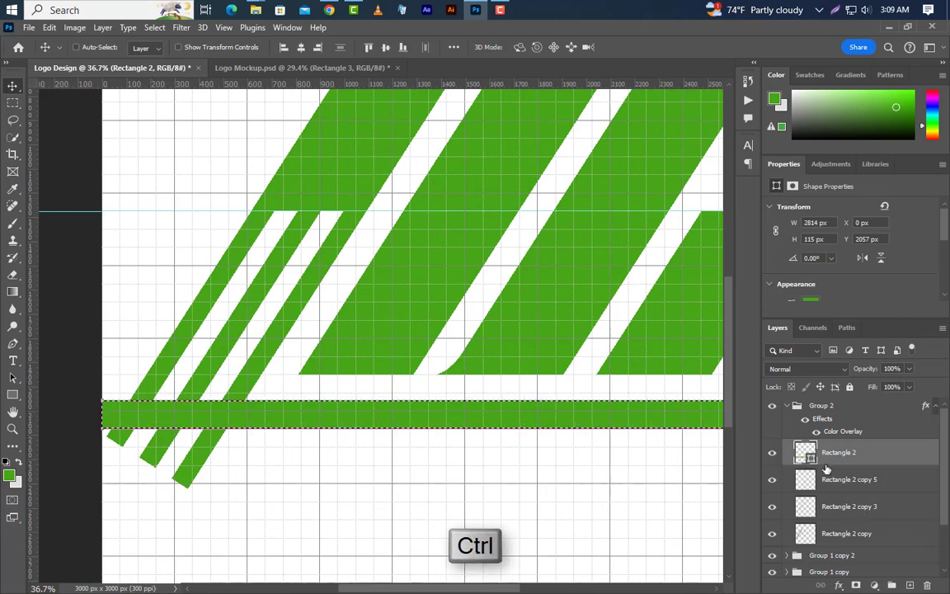
click(150, 28)
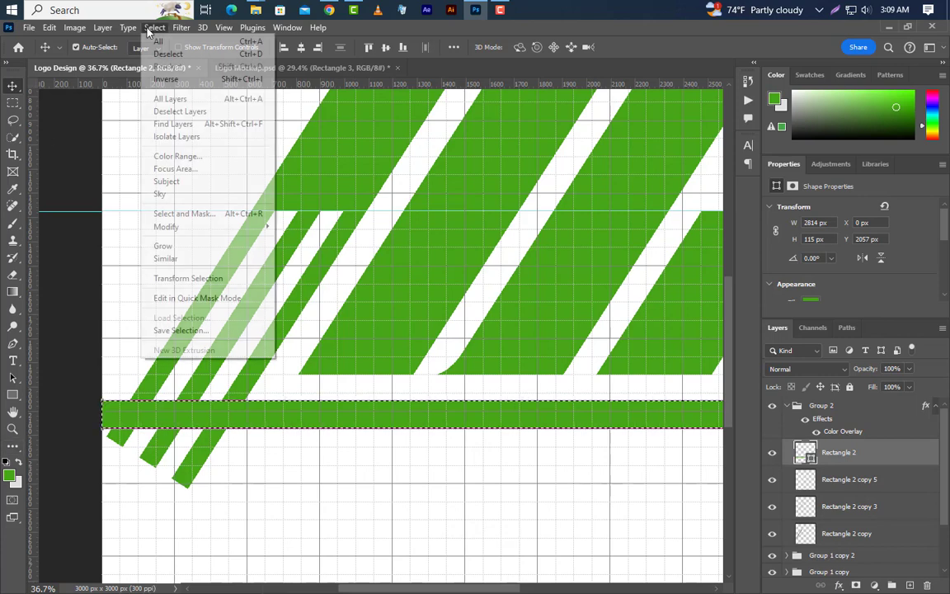
click(165, 79)
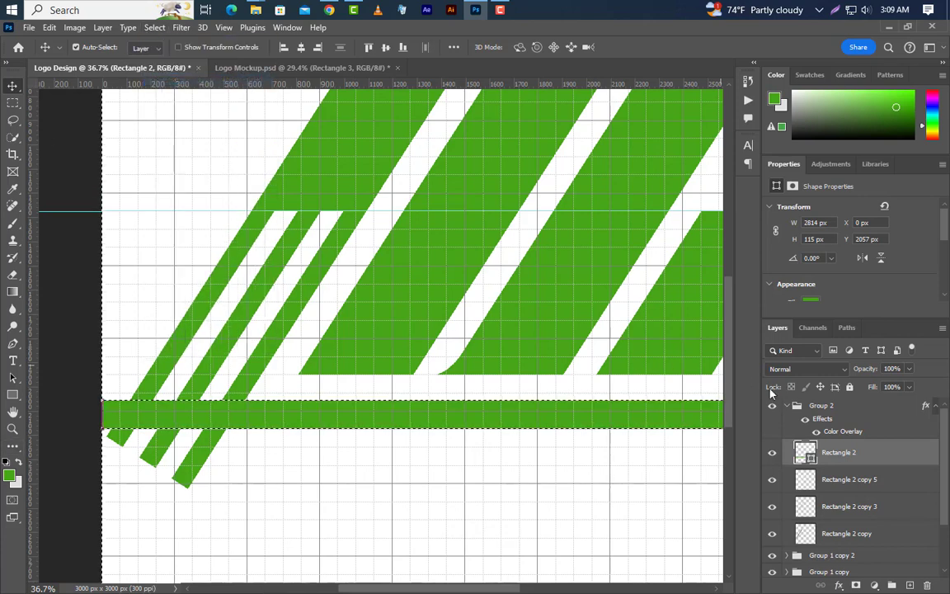
Erase the ends of all three narrow strips that extend below the horizontal rectangle, one layer at a time.
click(772, 481)
click(771, 480)
click(787, 535)
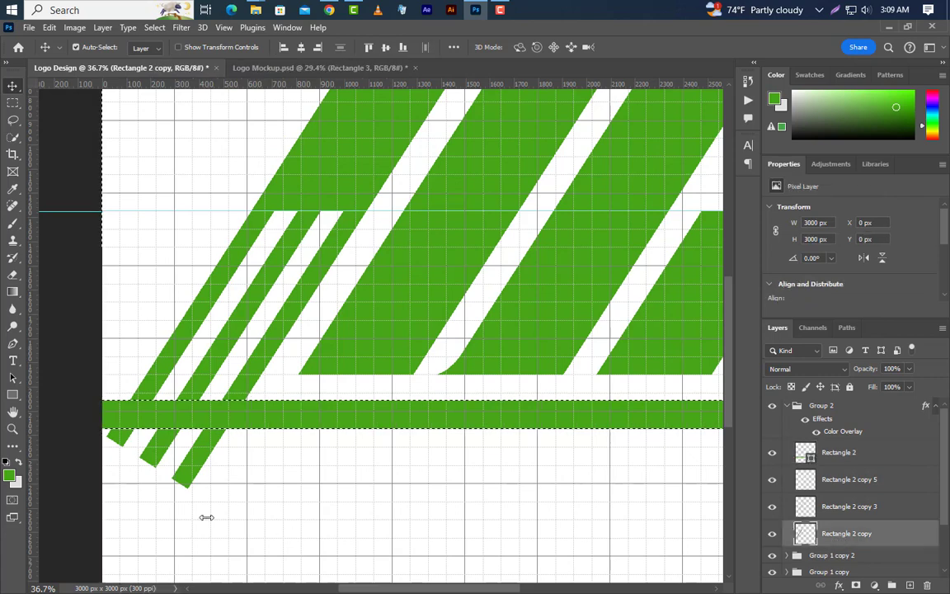
click(12, 275)
click(115, 493)
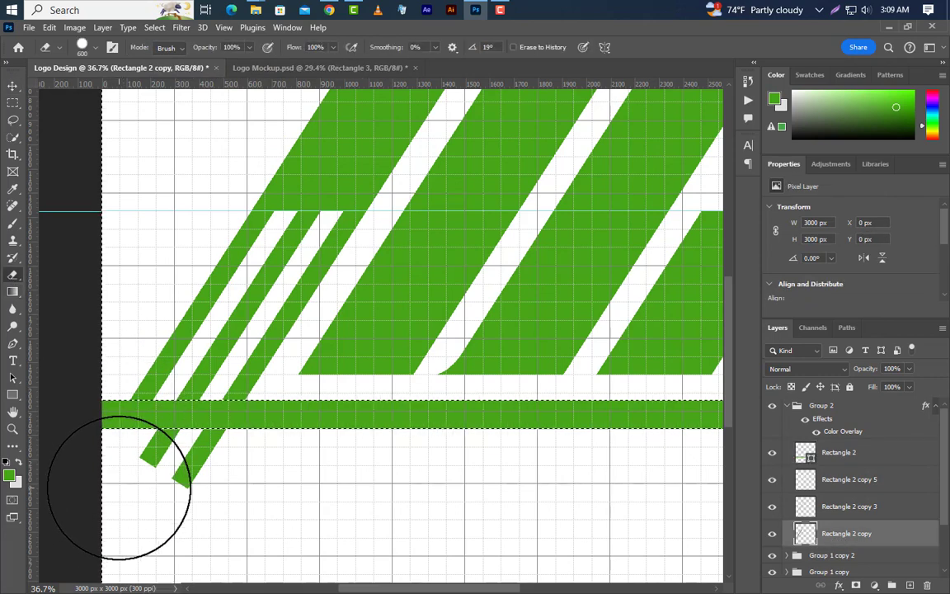
click(890, 507)
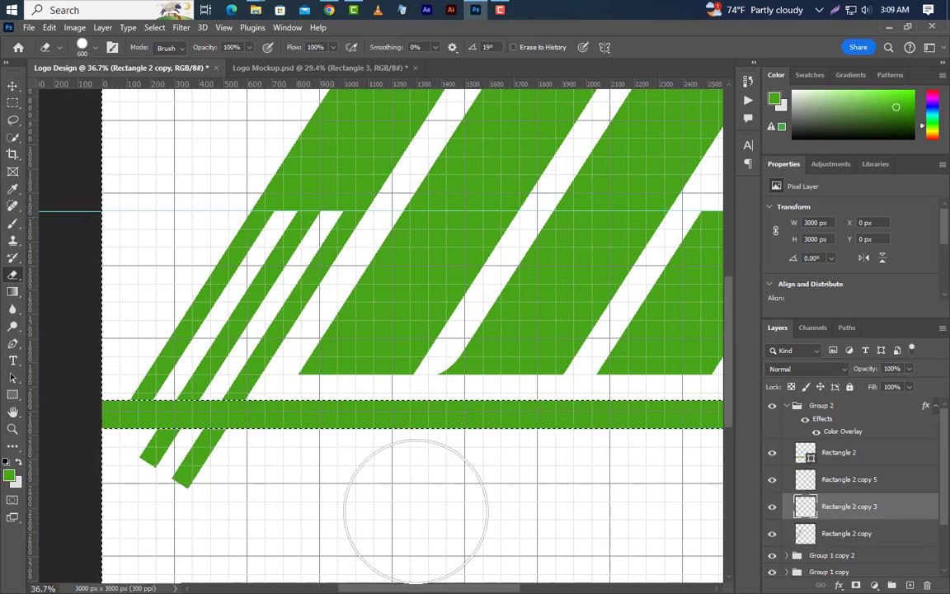
click(173, 486)
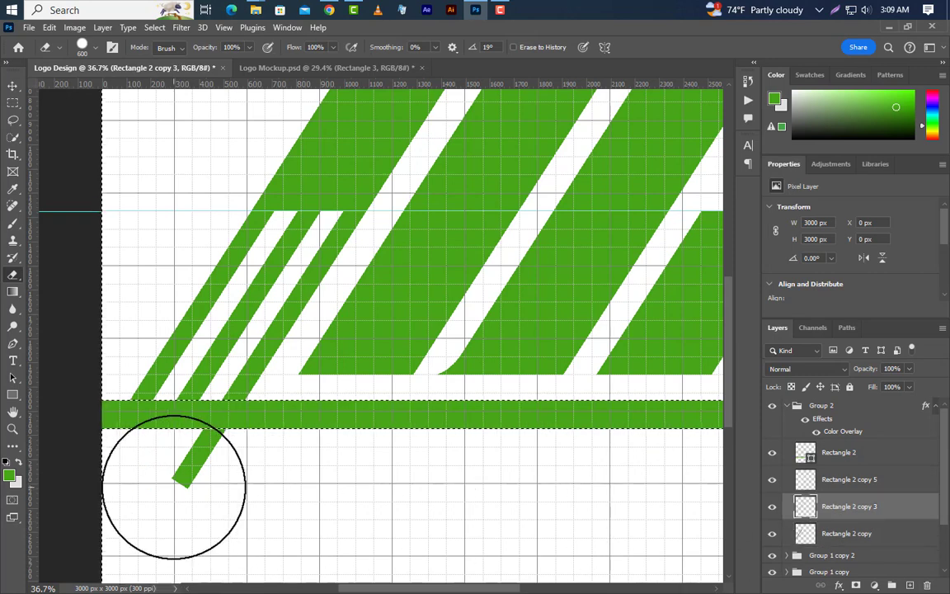
click(865, 481)
click(211, 490)
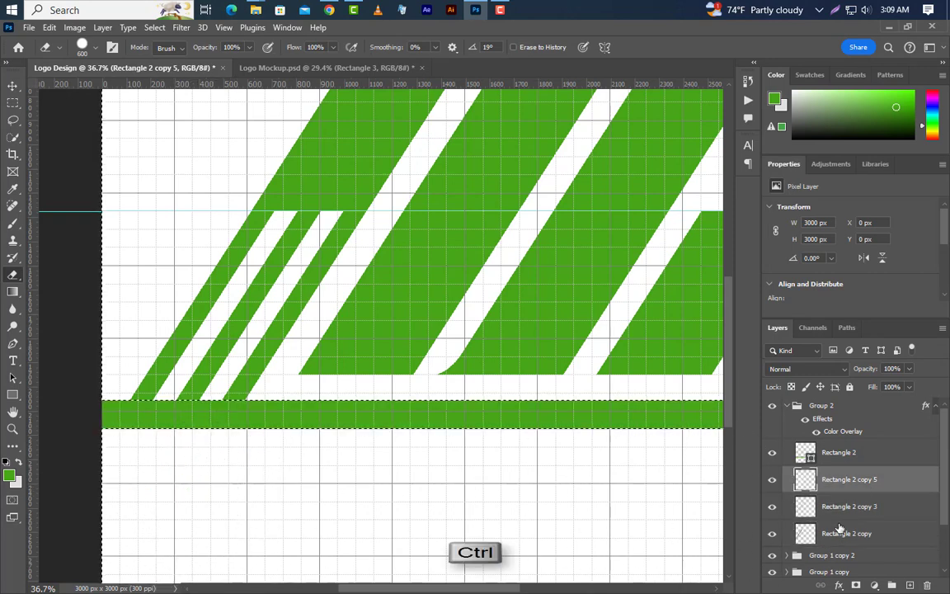
Load the leftmost strip's outline as a selection and invert it.
ctrl+click(807, 536)
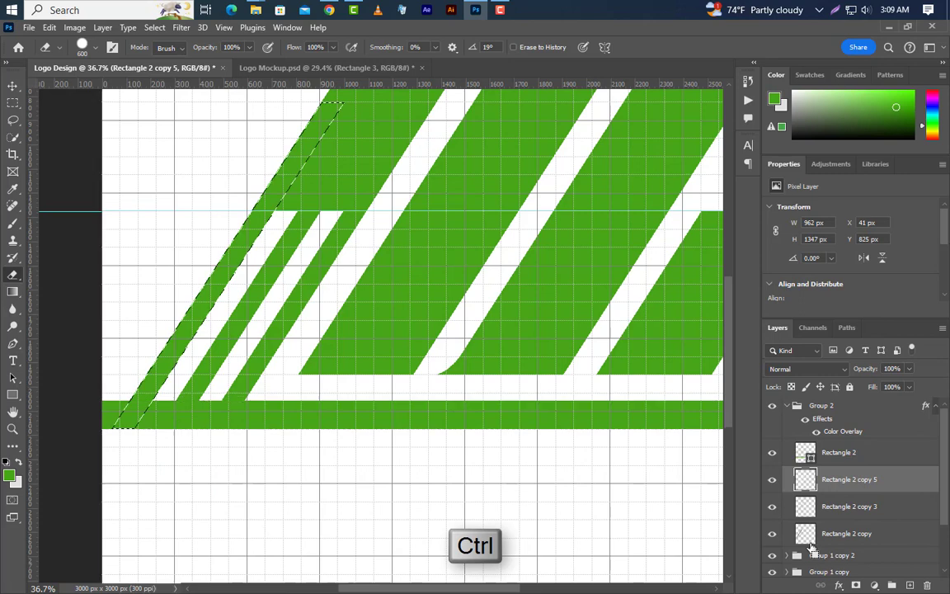
click(155, 27)
click(163, 76)
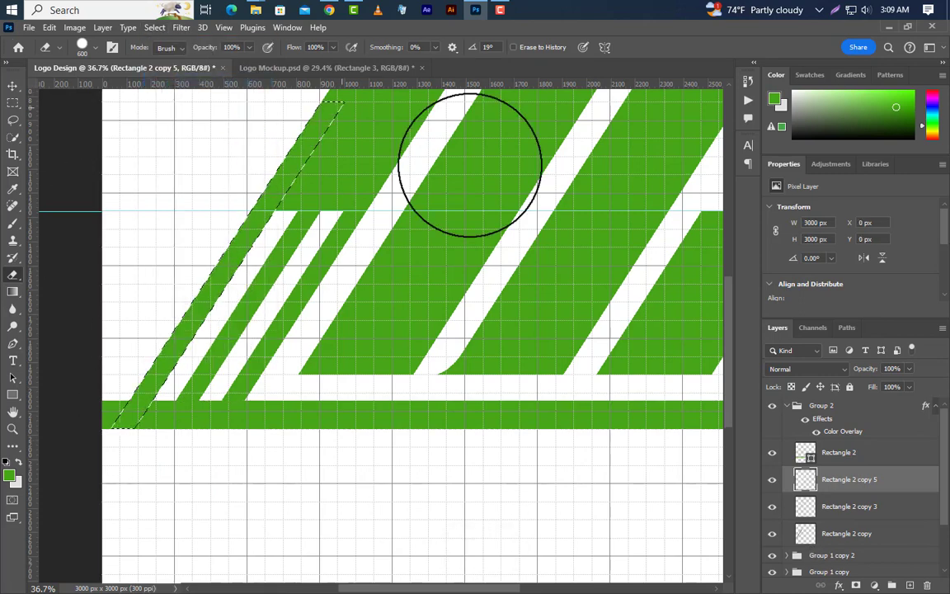
click(423, 150)
Rasterize the horizontal rectangle, erase its left end outside the leftmost strip's slanted edge, and deselect.
click(858, 458)
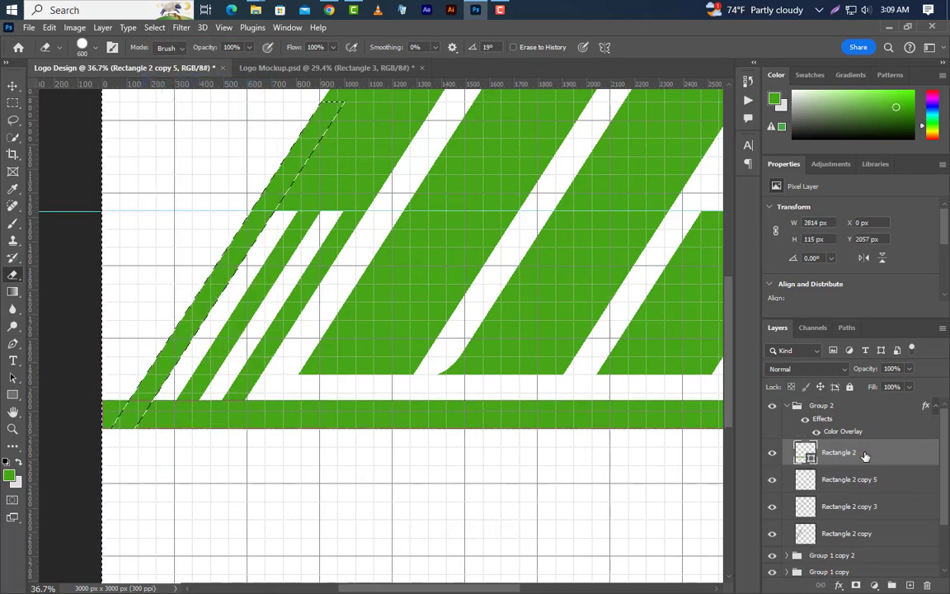
right_click(864, 456)
click(767, 273)
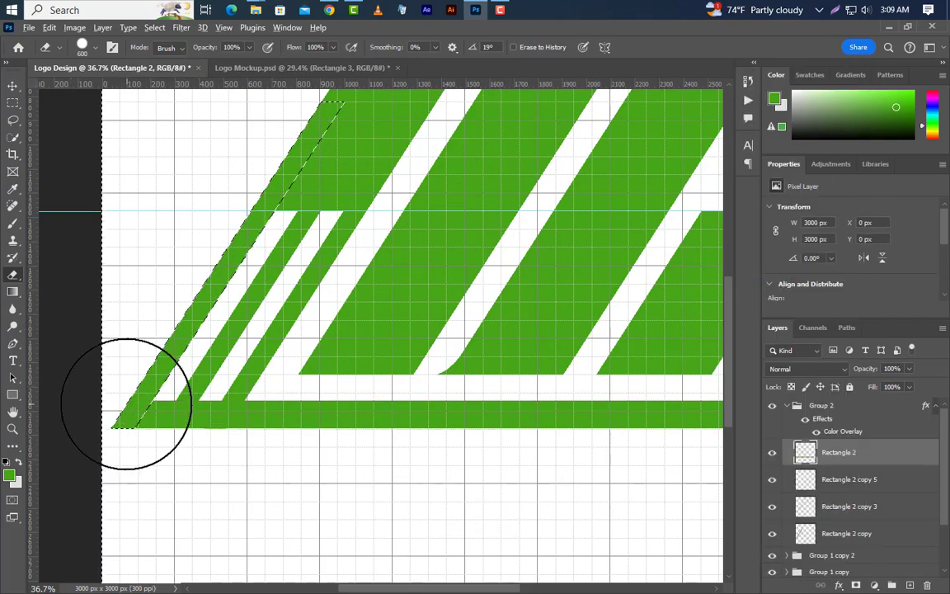
scroll(126, 403, down, 4)
key(ctrl+d)
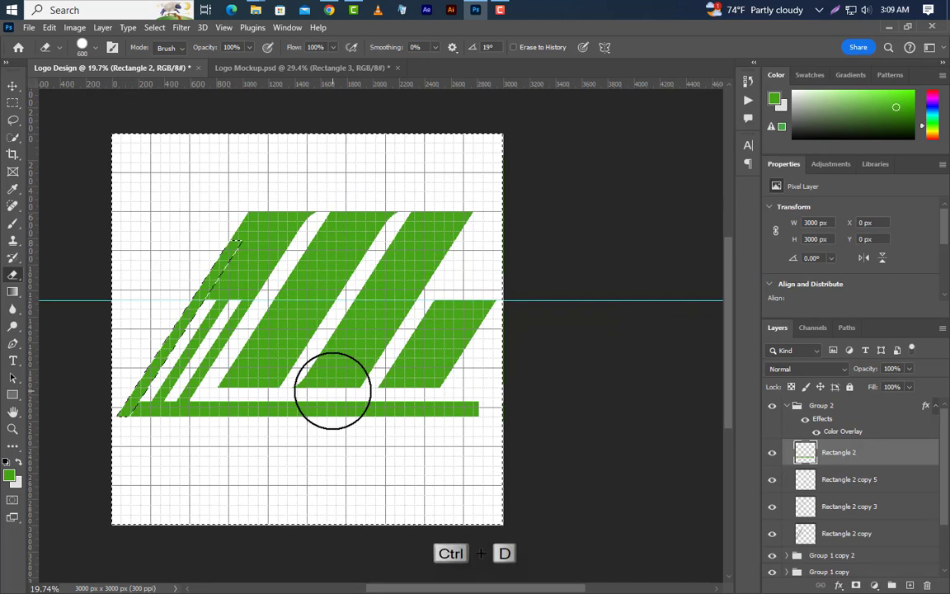
click(12, 84)
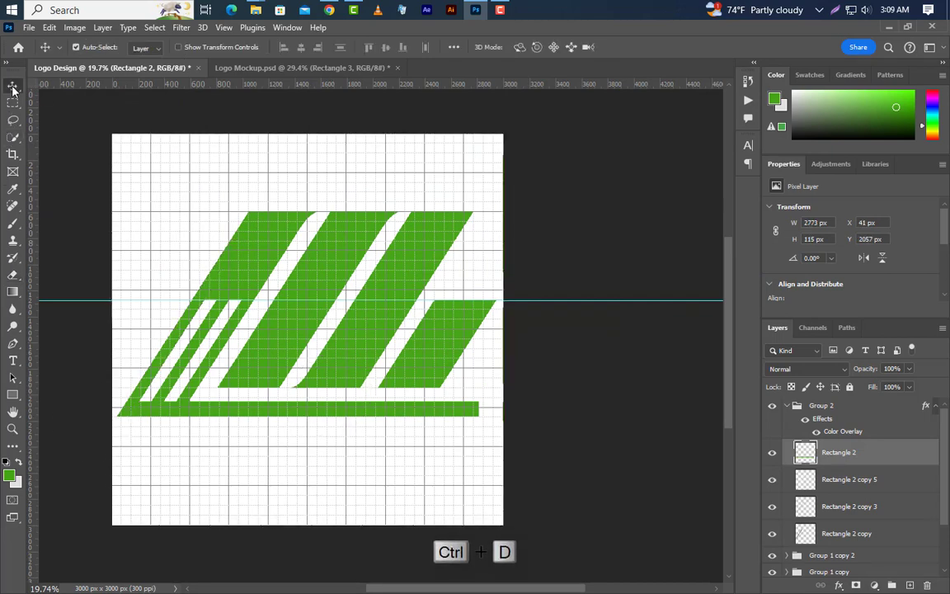
Duplicate the leftmost strip and move the copy across the horizontal bar's right part, to about X 2175 px, Y 1170 px.
right_click(890, 537)
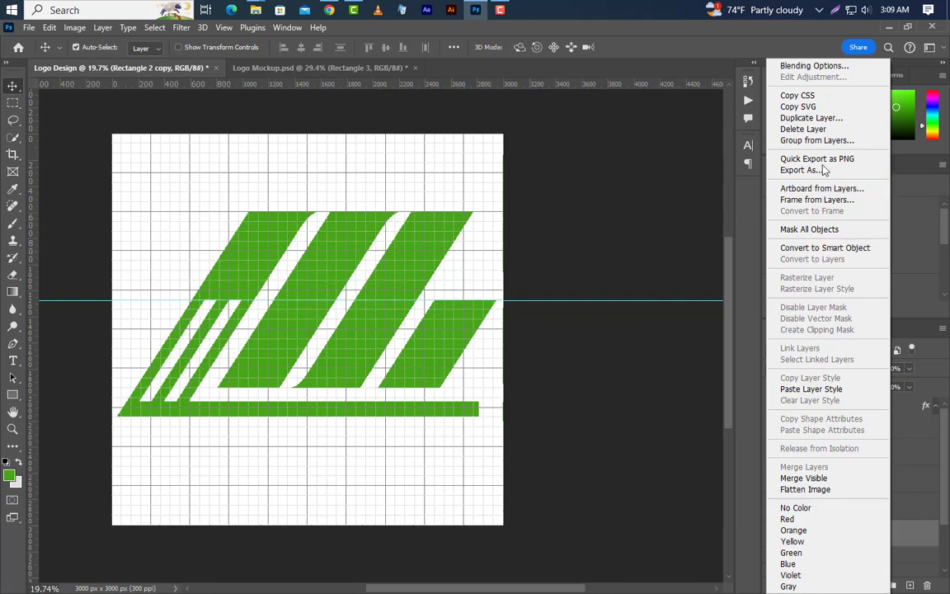
click(808, 118)
click(582, 178)
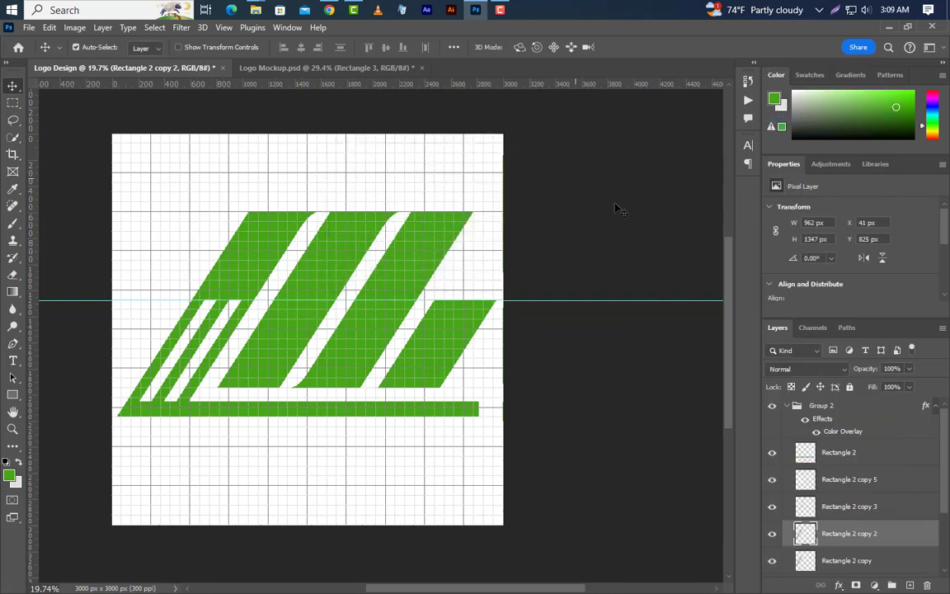
drag(165, 363, 439, 403)
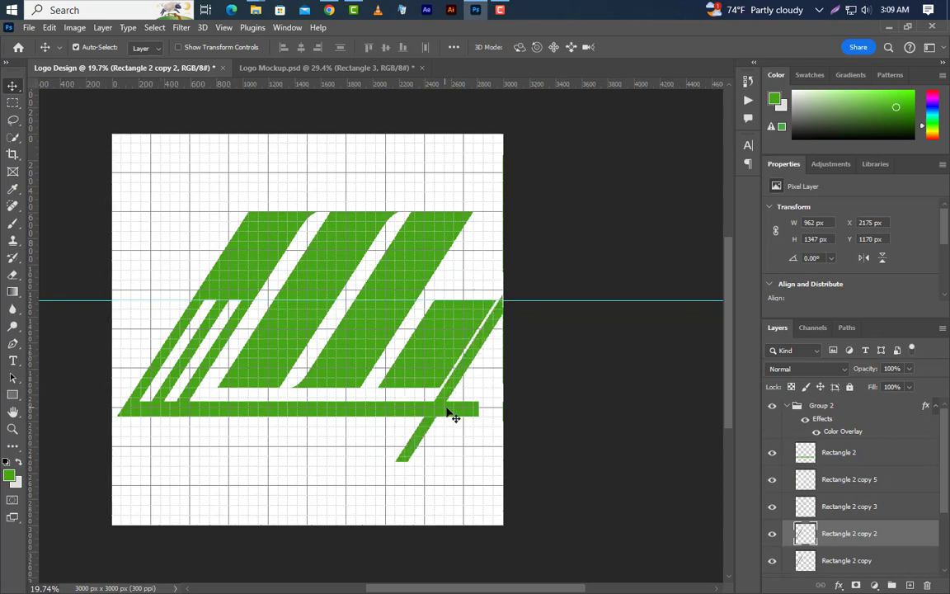
Nudge the strip copy to X 2153 px so its left edge meets the short bar's right edge.
scroll(440, 403, up, 5)
scroll(443, 400, up, 5)
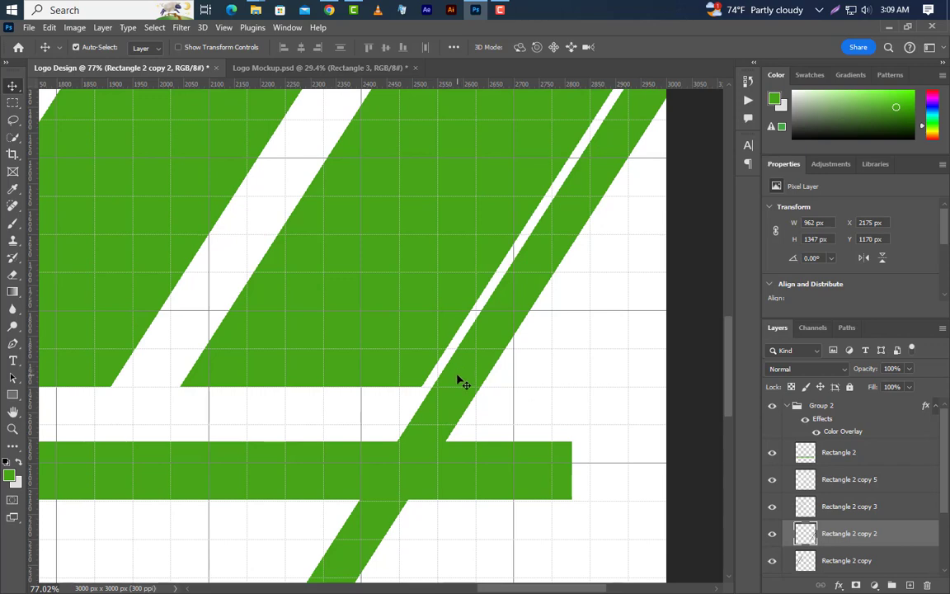
key(Left)
key(Left)
key(shift+Left)
key(shift+Left)
key(shift+Left)
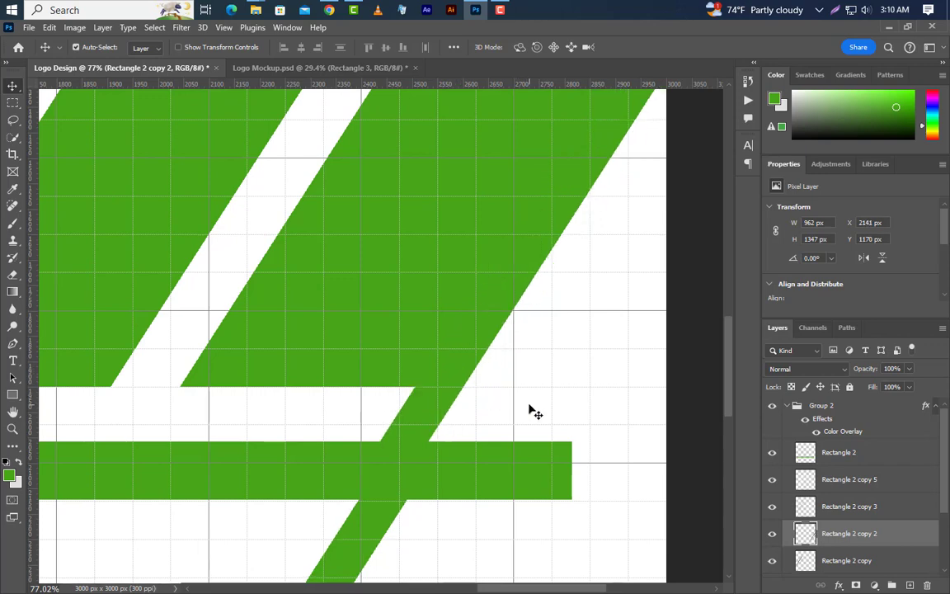
key(shift+Right)
Load the strip copy's outline as a selection, remove the copy, and cut the selected area out of the horizontal bar.
ctrl+click(799, 534)
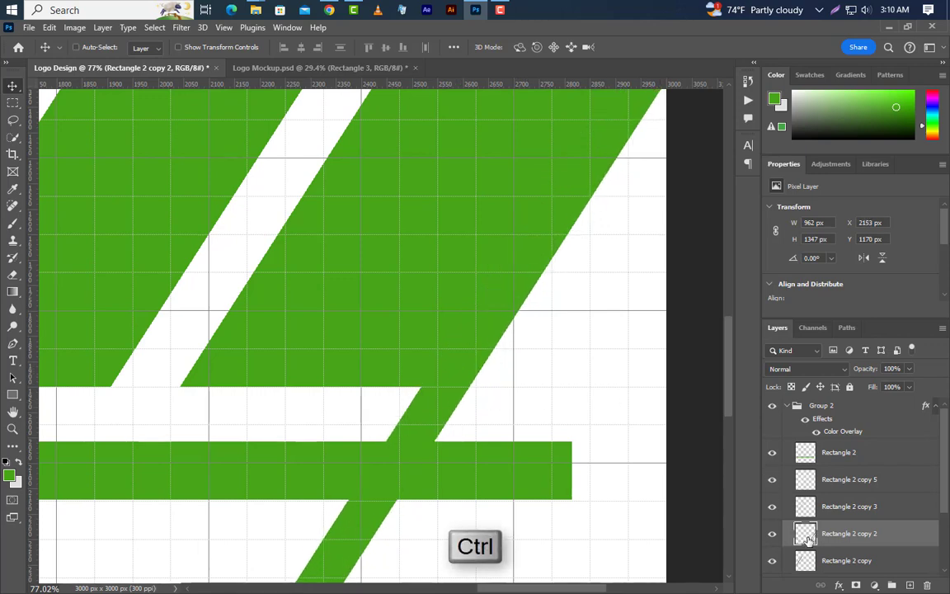
drag(911, 542, 926, 584)
key(e)
click(838, 451)
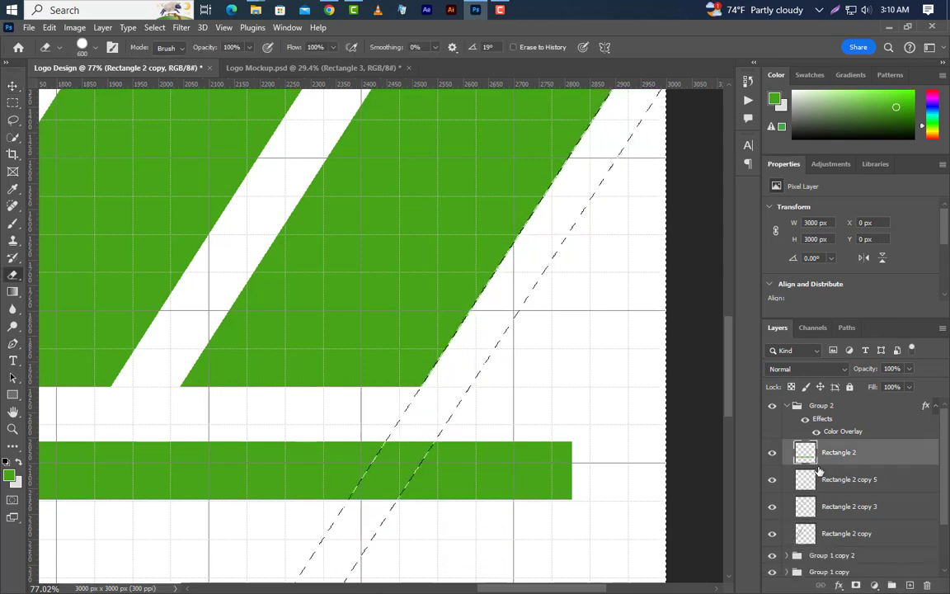
key(v)
key(Delete)
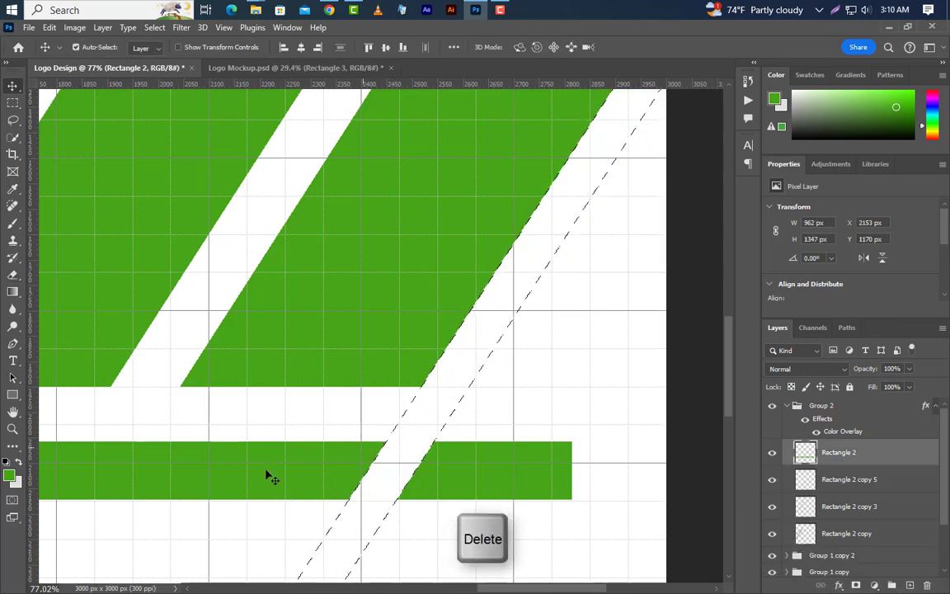
Deselect and erase the cut-off piece at the horizontal bar's right end.
click(14, 279)
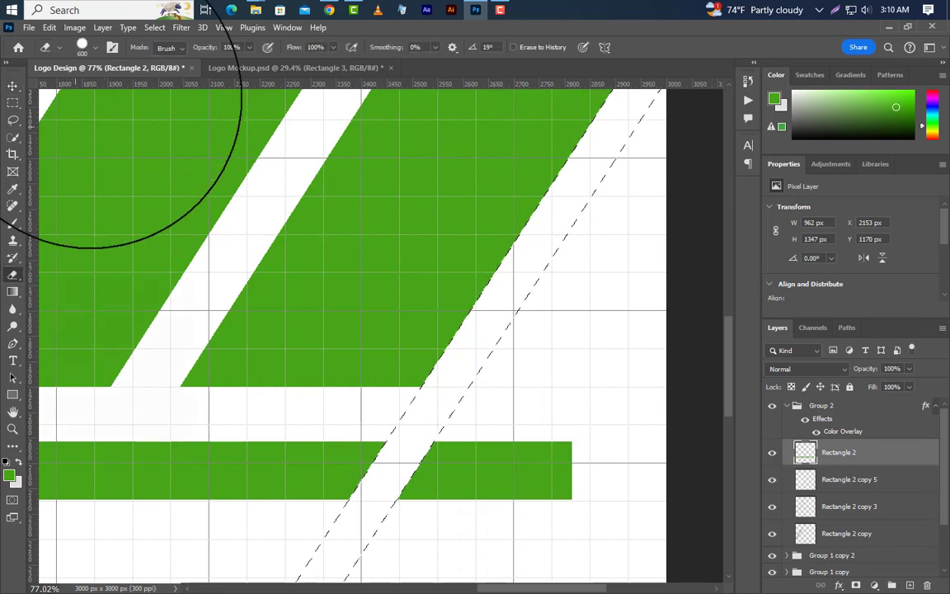
click(155, 27)
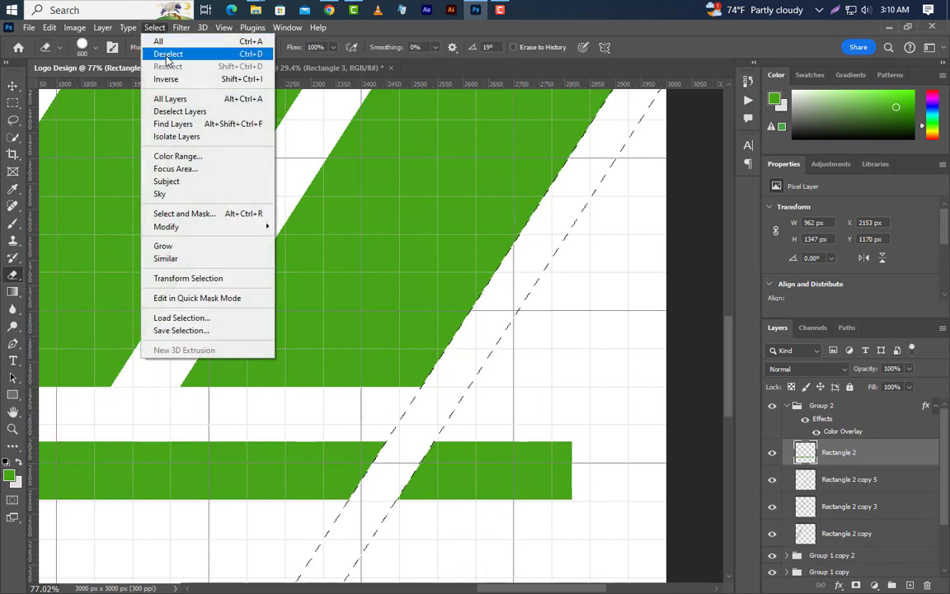
click(167, 55)
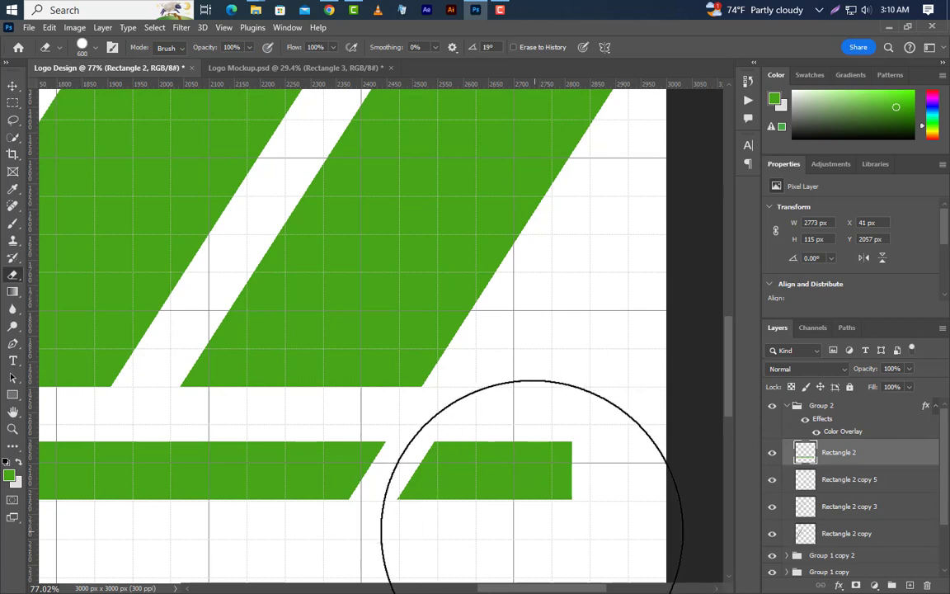
click(530, 471)
scroll(549, 342, down, 6)
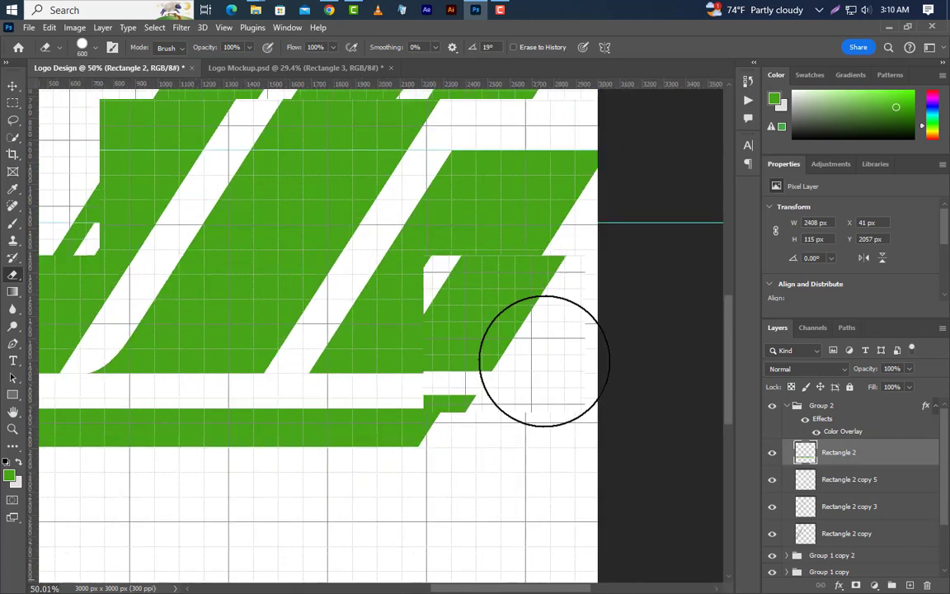
scroll(556, 350, down, 2)
scroll(509, 301, up, 4)
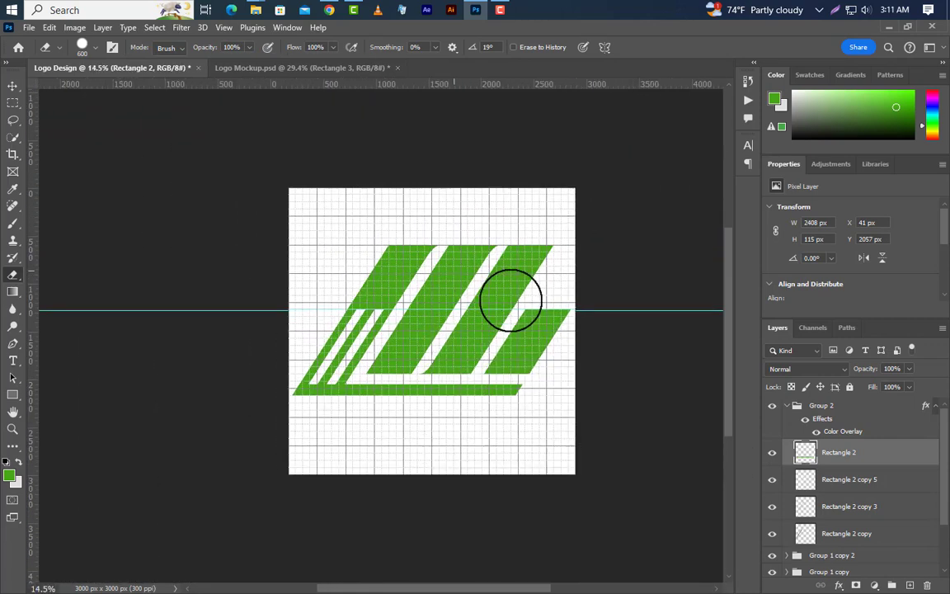
scroll(485, 372, down, 1)
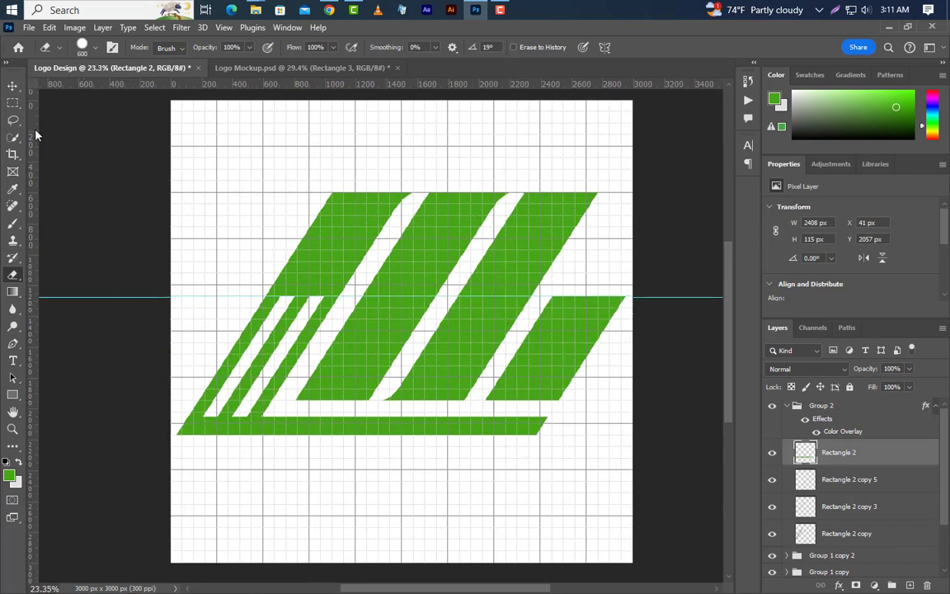
Move the horizontal bar's layer out of Group 2 to above it and collapse the group.
click(13, 87)
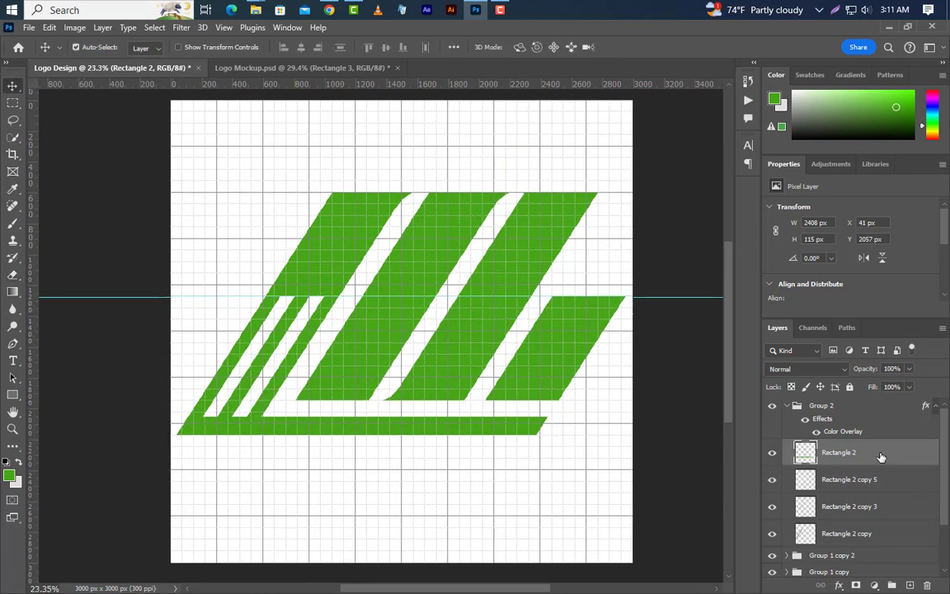
drag(881, 456, 882, 397)
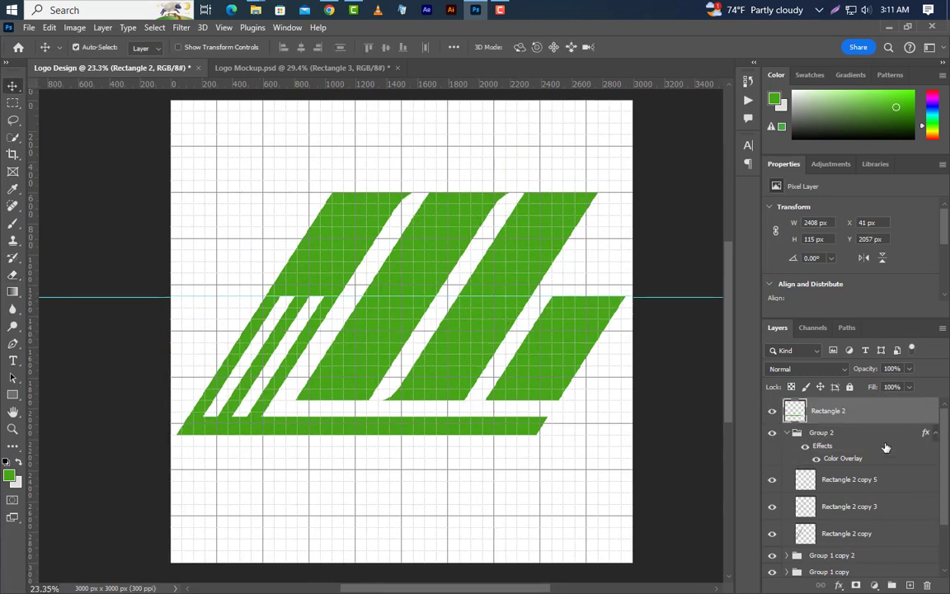
click(935, 434)
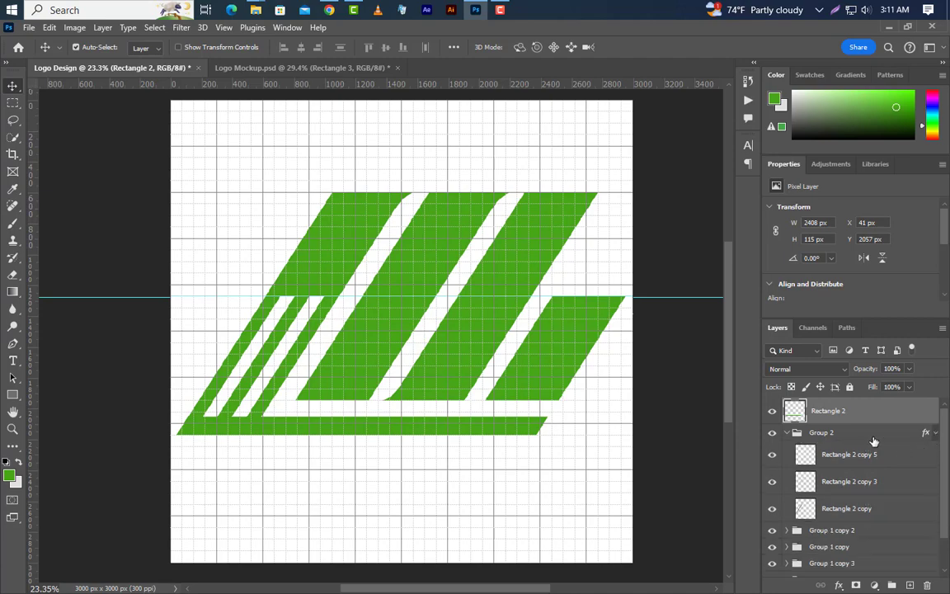
click(787, 433)
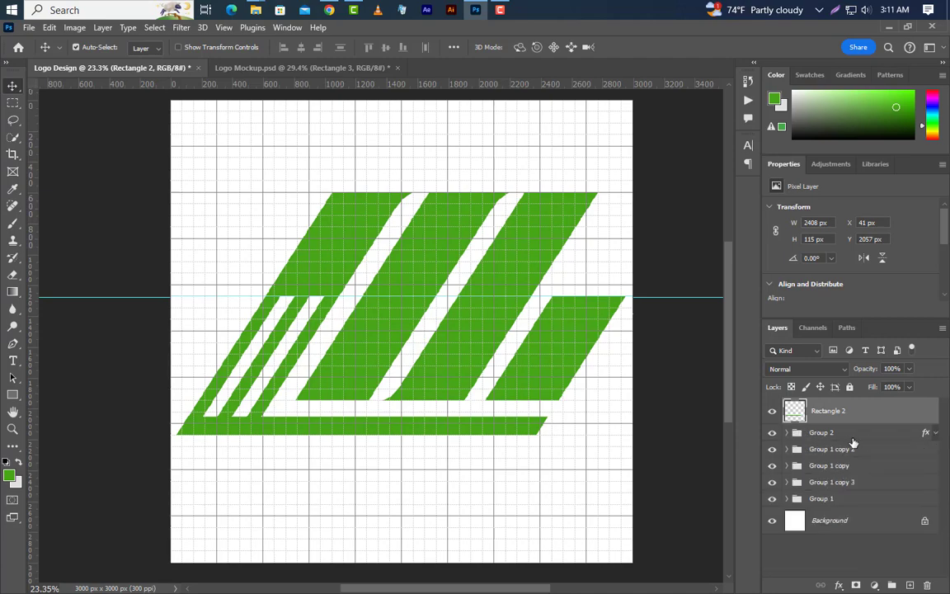
Duplicate Group 2, which holds the three narrow strips, as Group 2 copy in the same document.
click(852, 437)
right_click(852, 437)
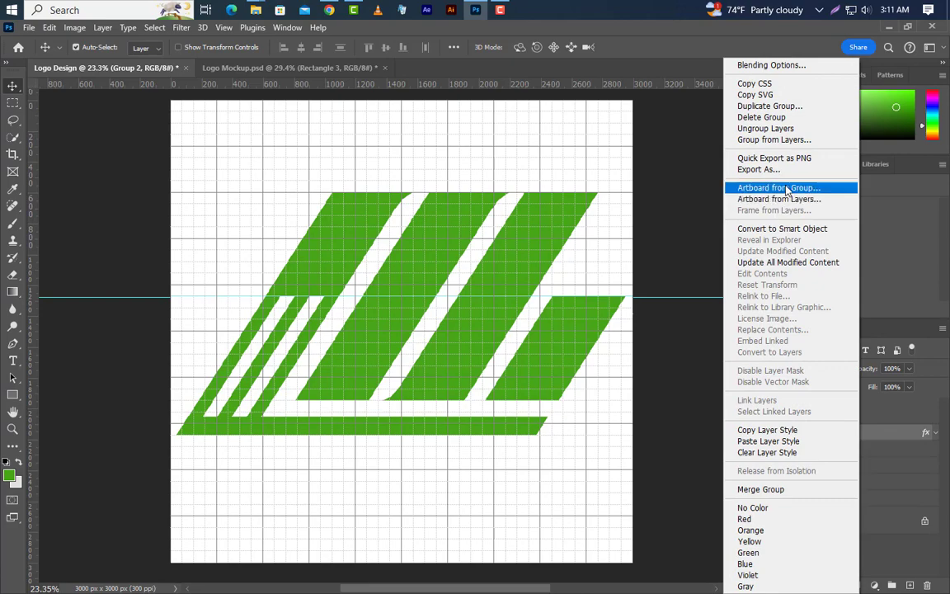
click(763, 106)
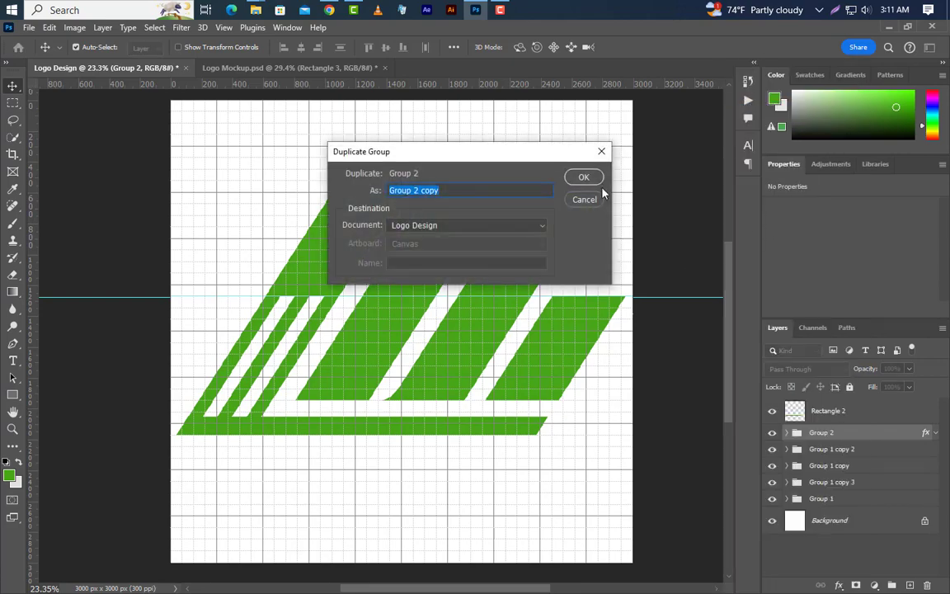
click(592, 176)
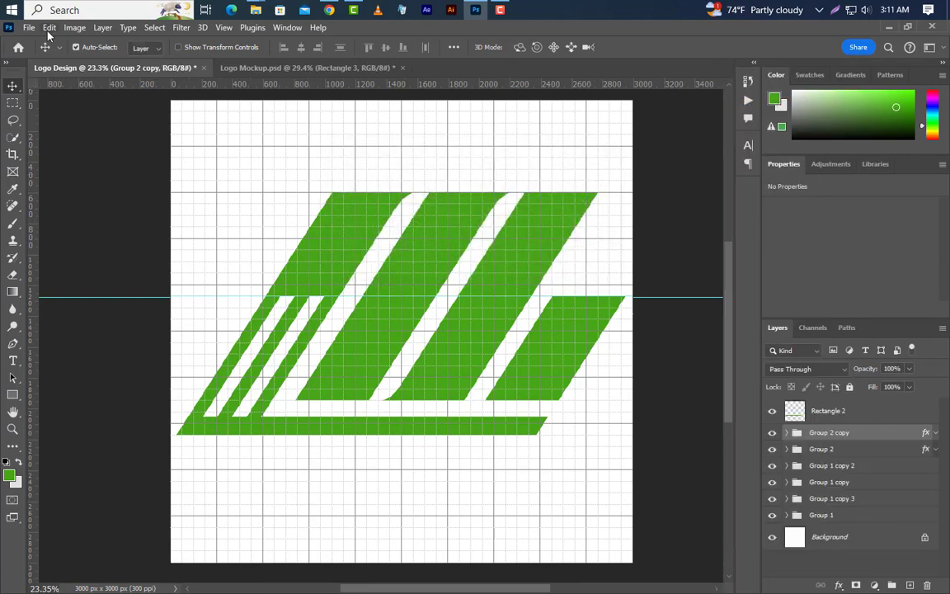
Flip Group 2 copy horizontally with Free Transform and raise it so its top edge lines up with the wide bars' top.
click(50, 28)
click(115, 324)
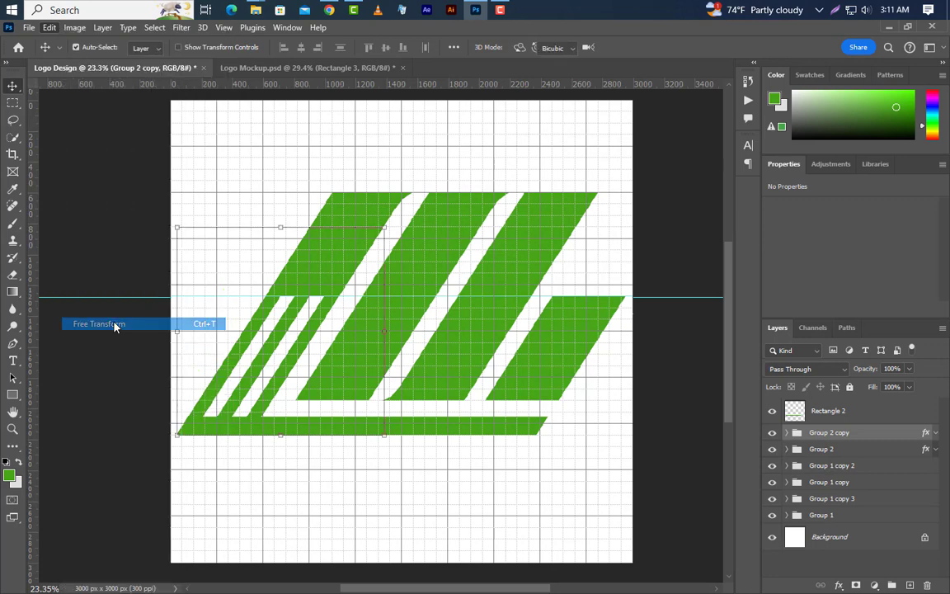
right_click(274, 319)
click(305, 307)
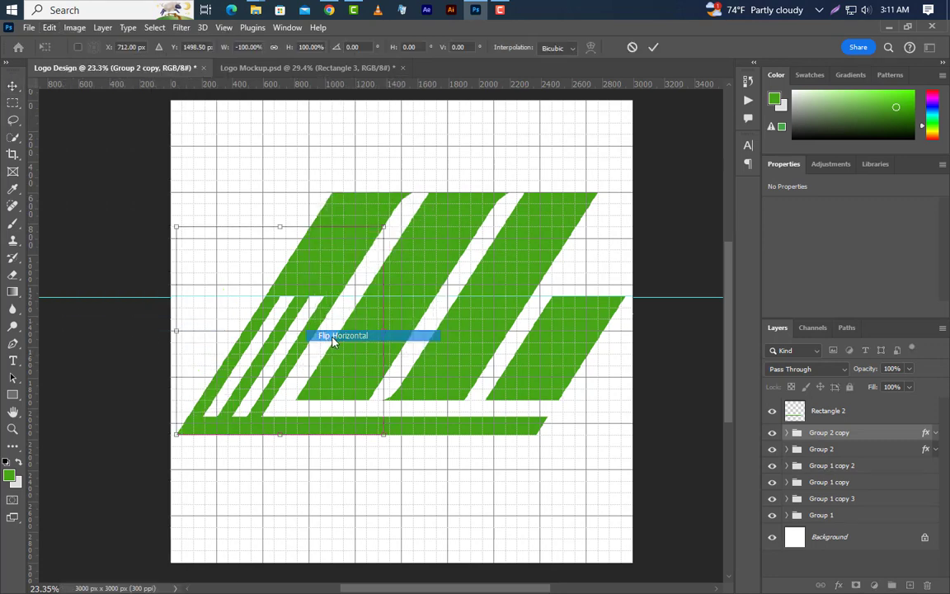
drag(294, 342, 297, 306)
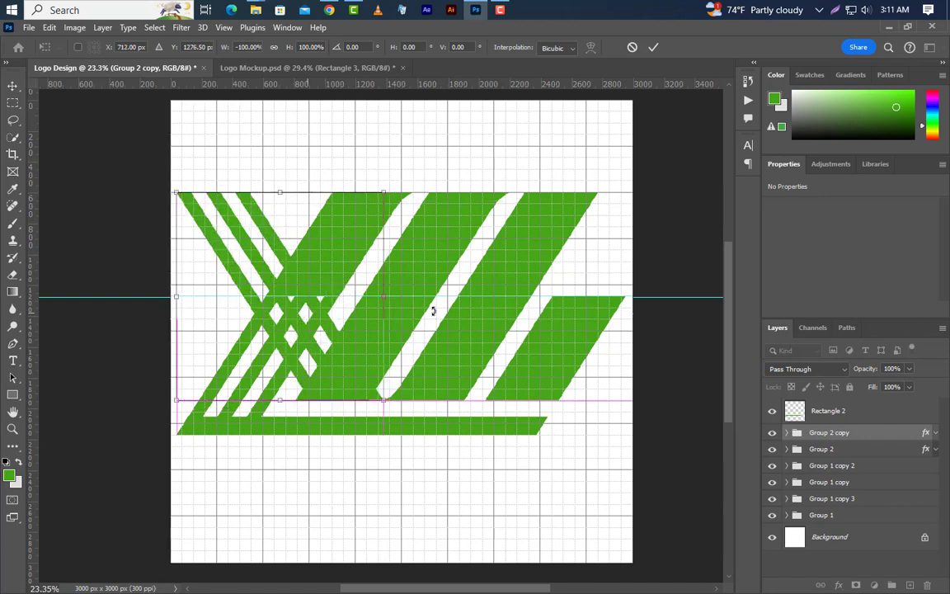
click(652, 48)
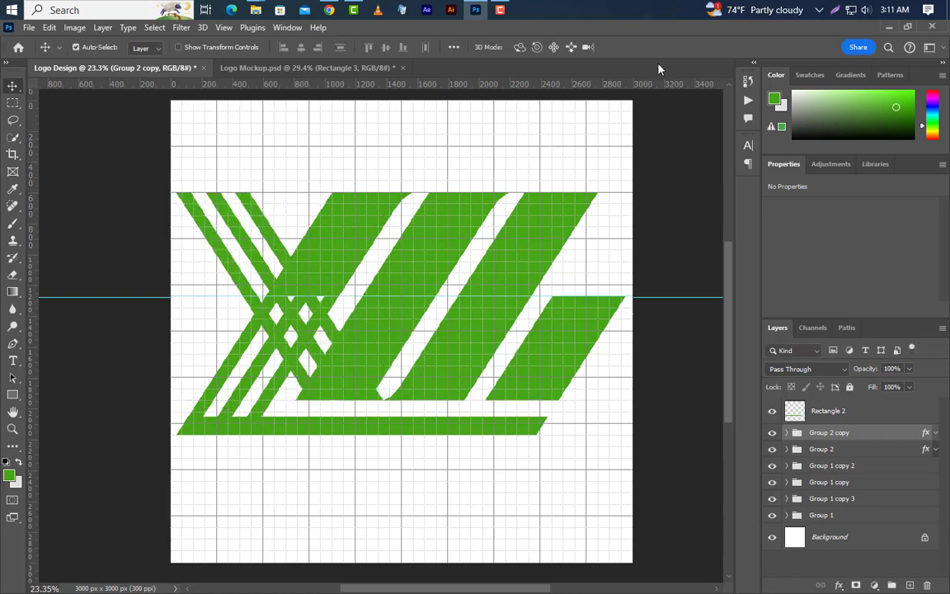
Expand Group 2 copy, load the outline of Group 2's outermost strip as a selection, and invert the selection.
click(787, 433)
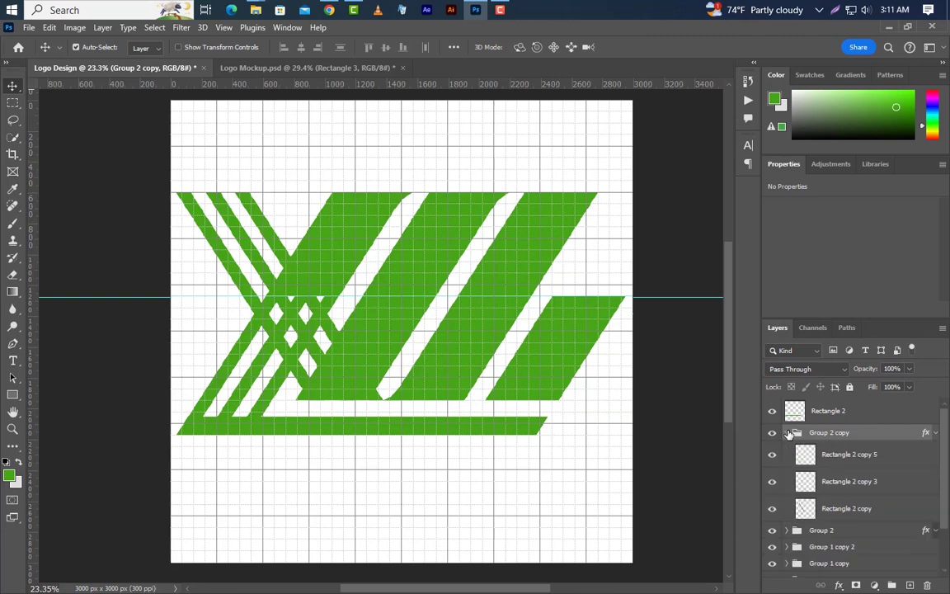
click(230, 379)
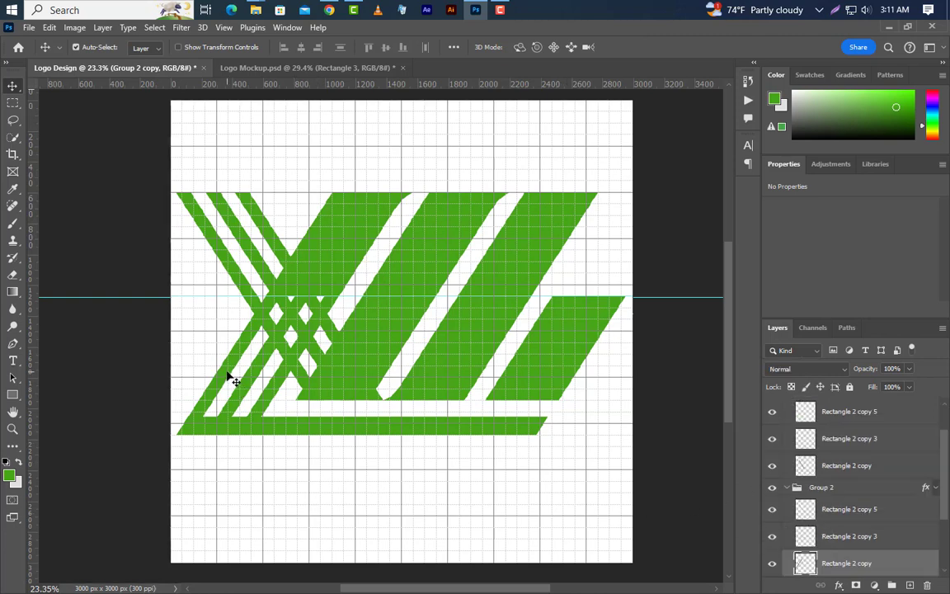
ctrl+click(812, 569)
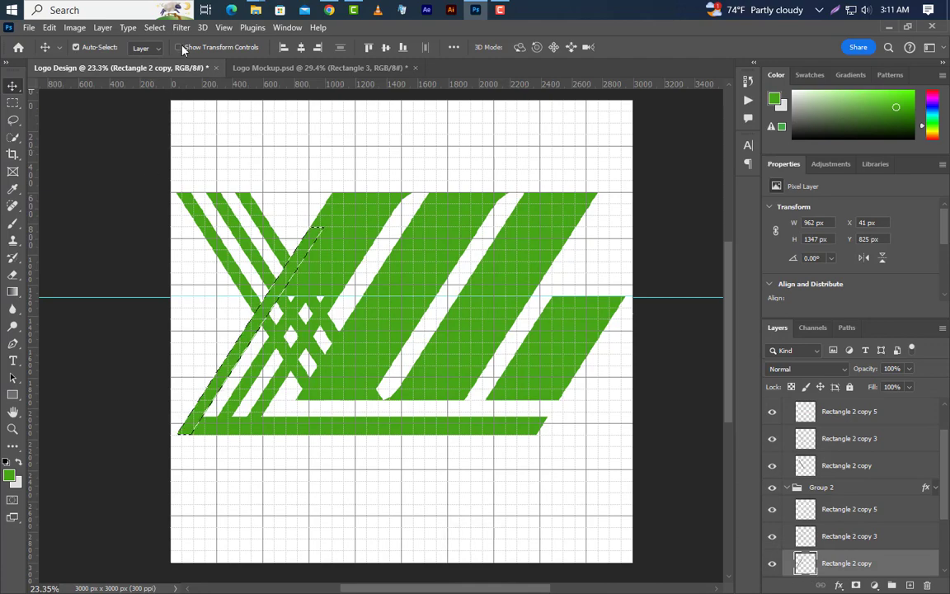
click(154, 28)
click(165, 79)
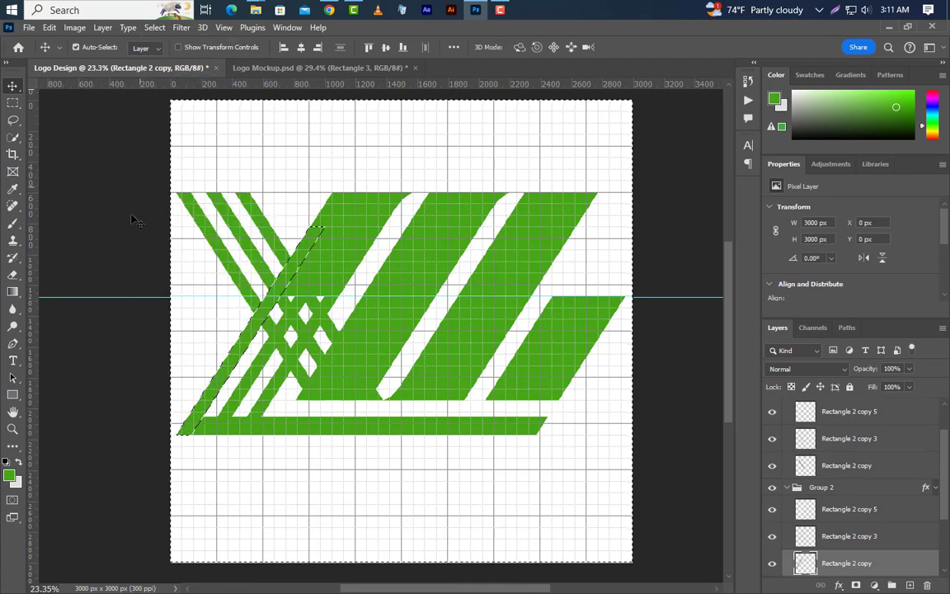
Erase the parts of the three mirrored strips that extend past Group 2's outermost strip, layer by layer, and deselect.
click(12, 275)
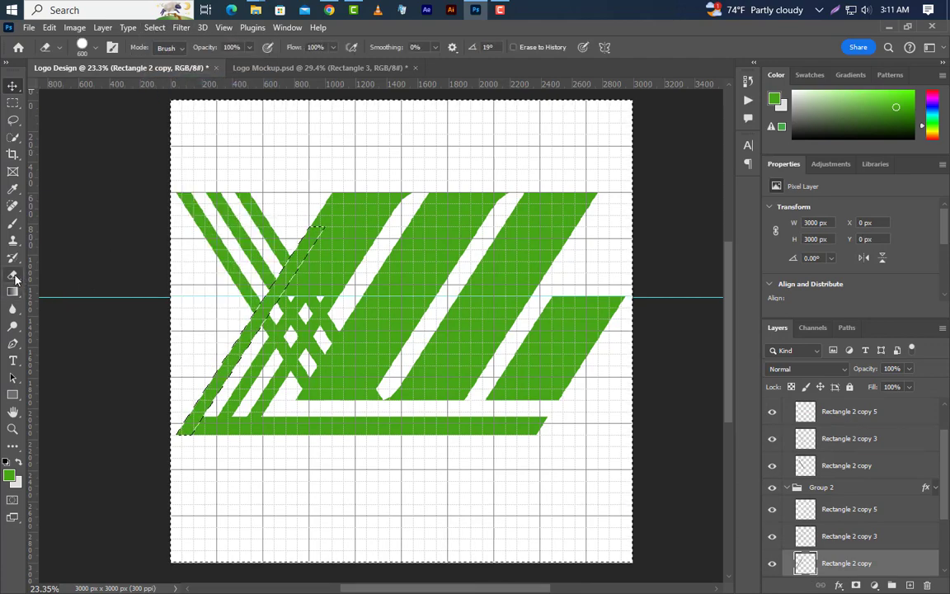
click(849, 410)
mouse_move(328, 295)
mouse_down()
mouse_move(290, 353)
mouse_move(304, 386)
mouse_up()
click(849, 438)
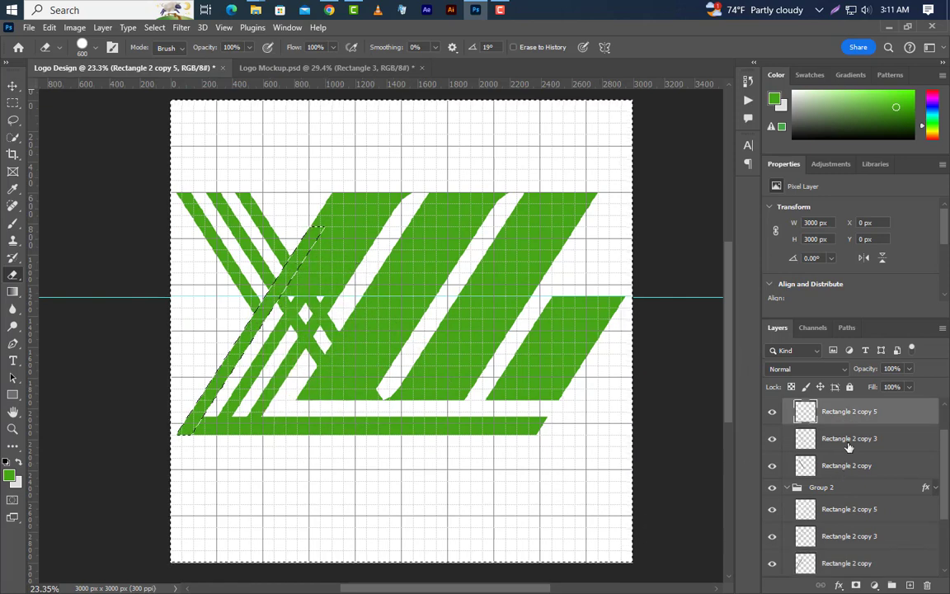
drag(318, 319, 373, 394)
click(851, 467)
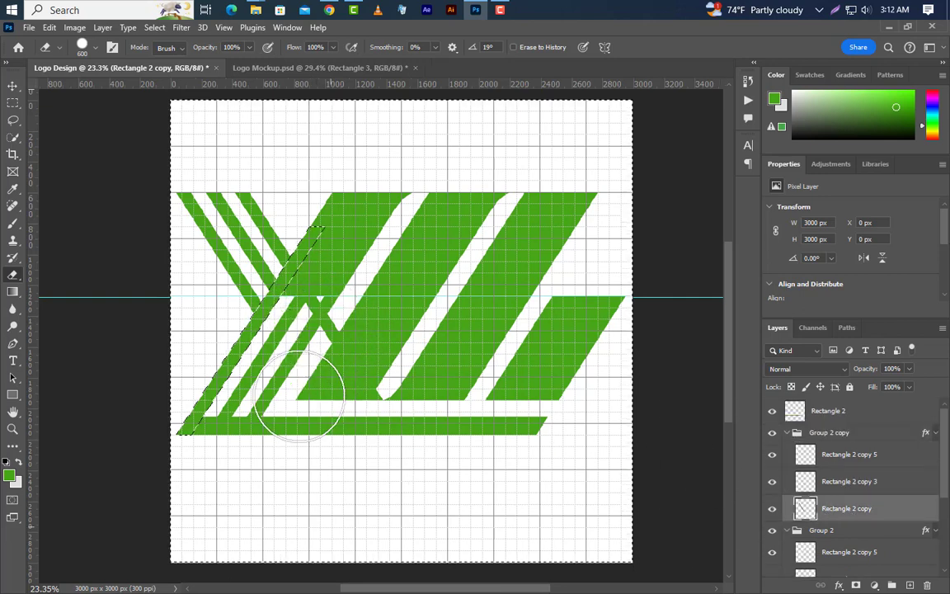
drag(331, 295, 411, 430)
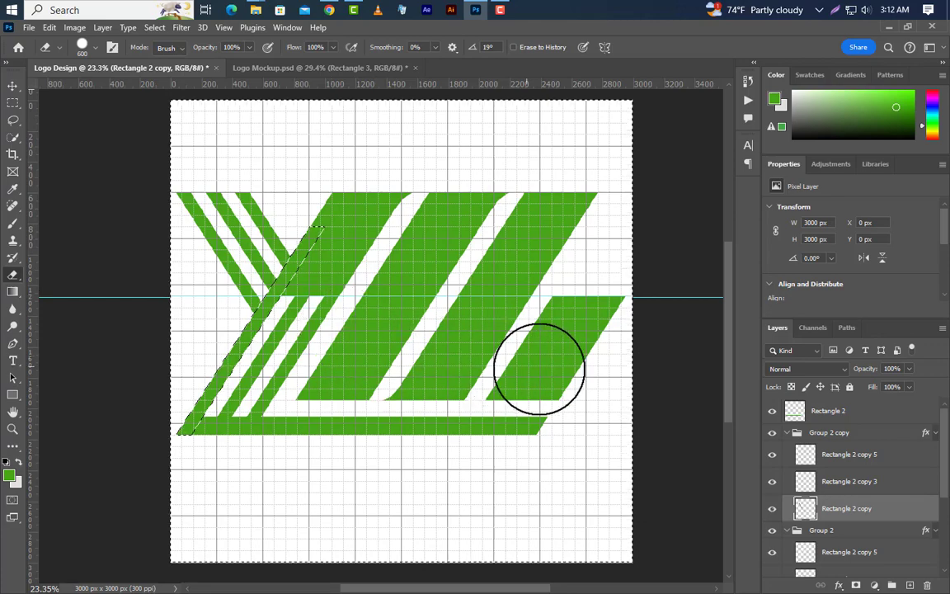
click(154, 27)
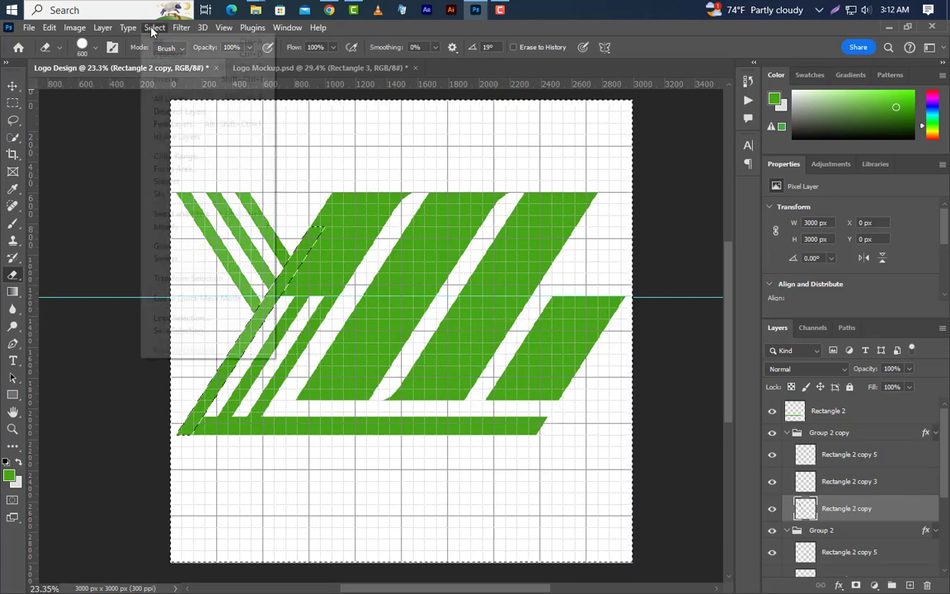
click(167, 54)
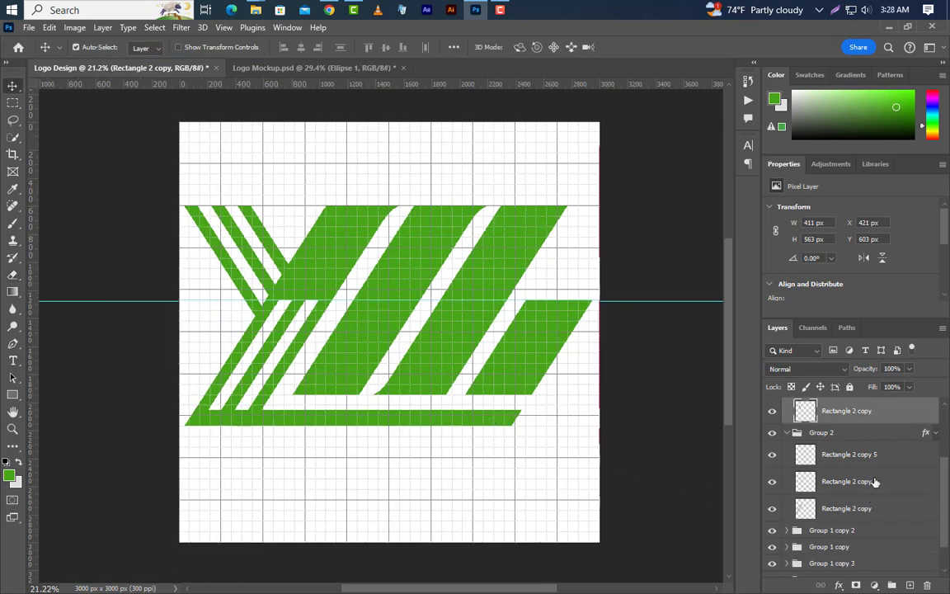
Add a new layer above Rectangle 2 and draw a green circle about 300 px wide below the horizontal bar.
scroll(874, 482, up, 3)
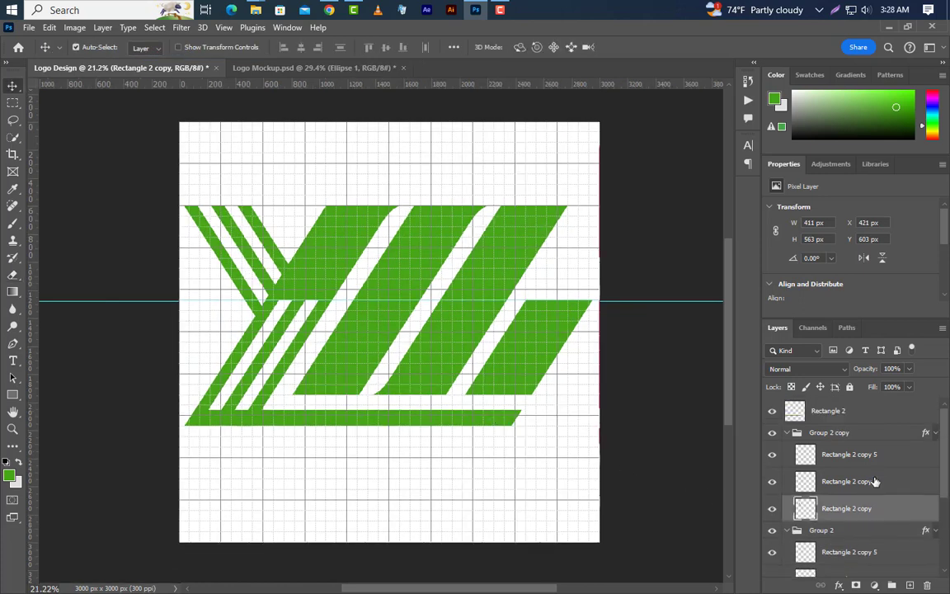
click(868, 418)
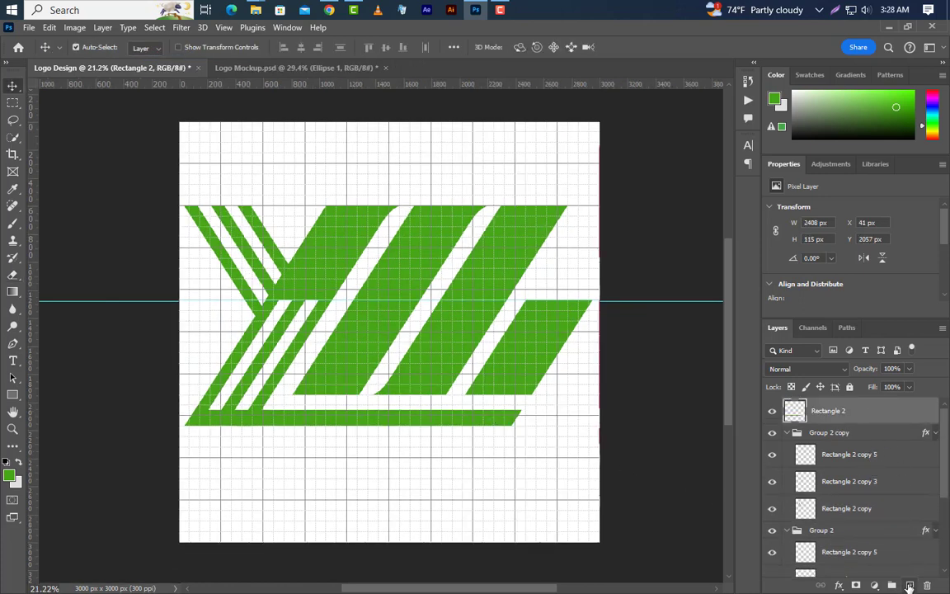
click(909, 585)
click(12, 394)
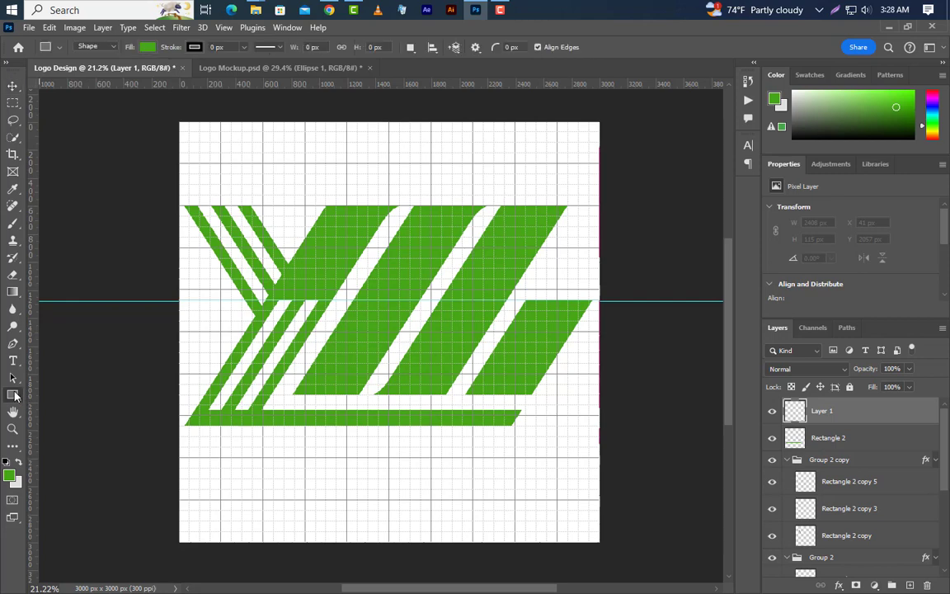
right_click(13, 394)
click(62, 403)
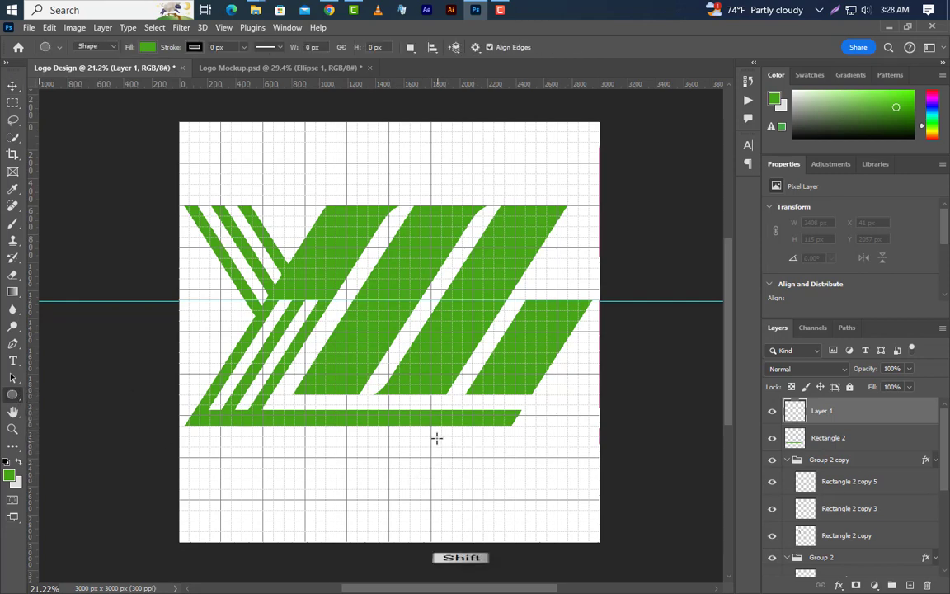
drag(431, 437, 474, 474)
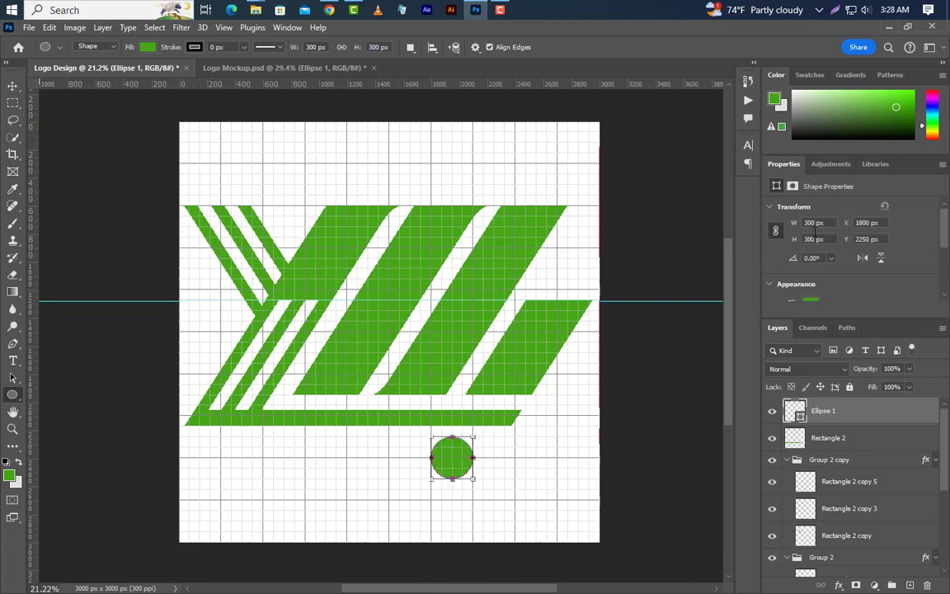
Resize the circle to 235 × 235 px and nudge it straight up to Y 2205 px, just below the horizontal bar.
text(235)
key(Return)
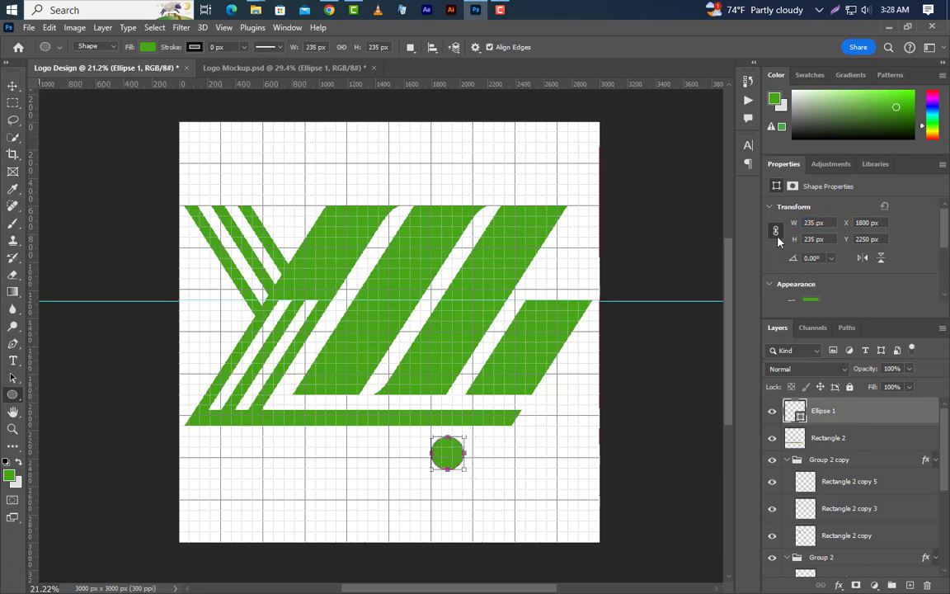
scroll(456, 474, up, 5)
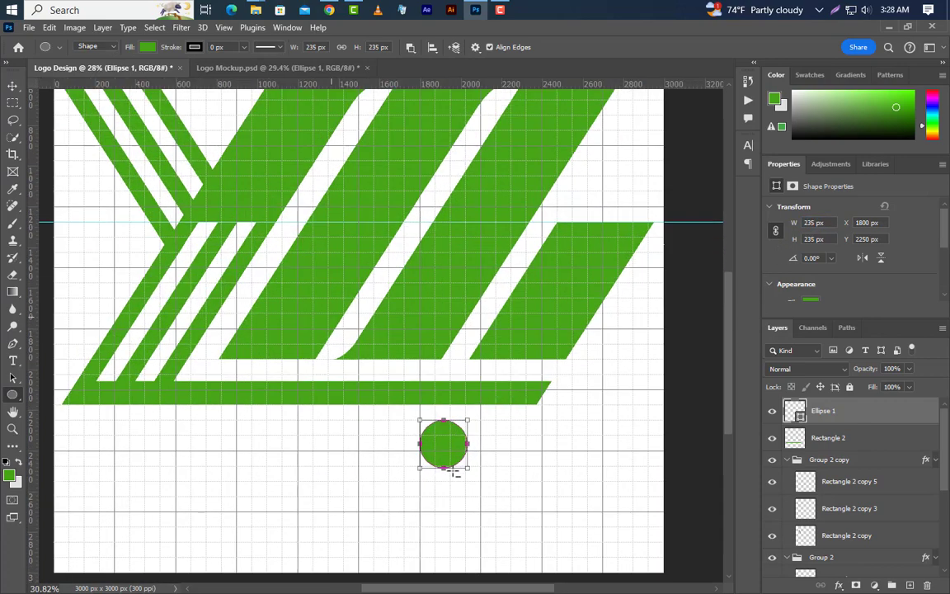
click(12, 85)
key(Up)
key(Up)
key(Up)
key(Up)
key(Up)
key(Up)
key(Up)
key(Up)
key(Up)
key(Up)
key(Up)
key(Up)
key(Up)
key(Up)
key(Up)
key(Up)
key(Up)
key(Up)
key(Up)
key(Up)
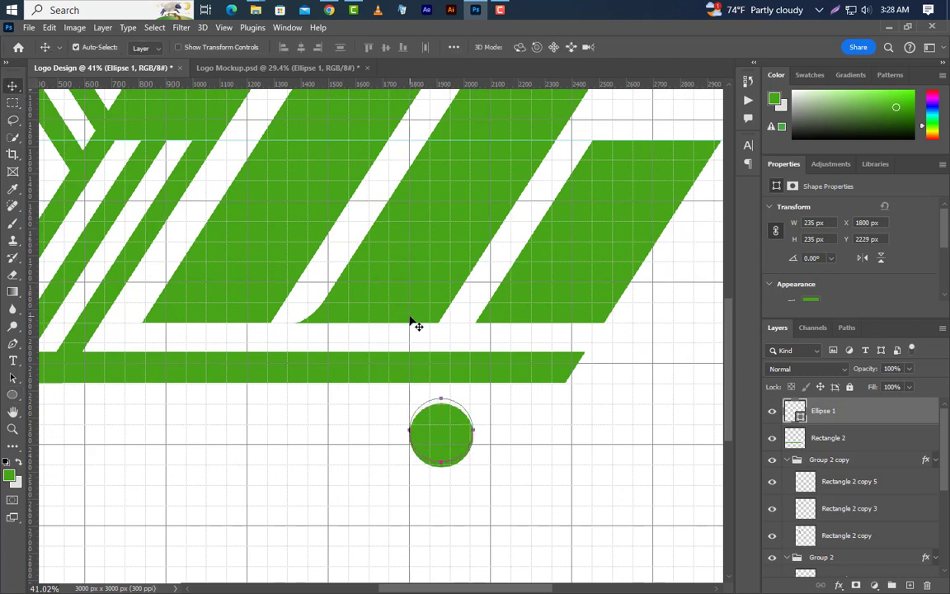
Duplicate the circle at the same height to X 825 px and group both circles.
drag(452, 432, 188, 432)
scroll(428, 427, down, 3)
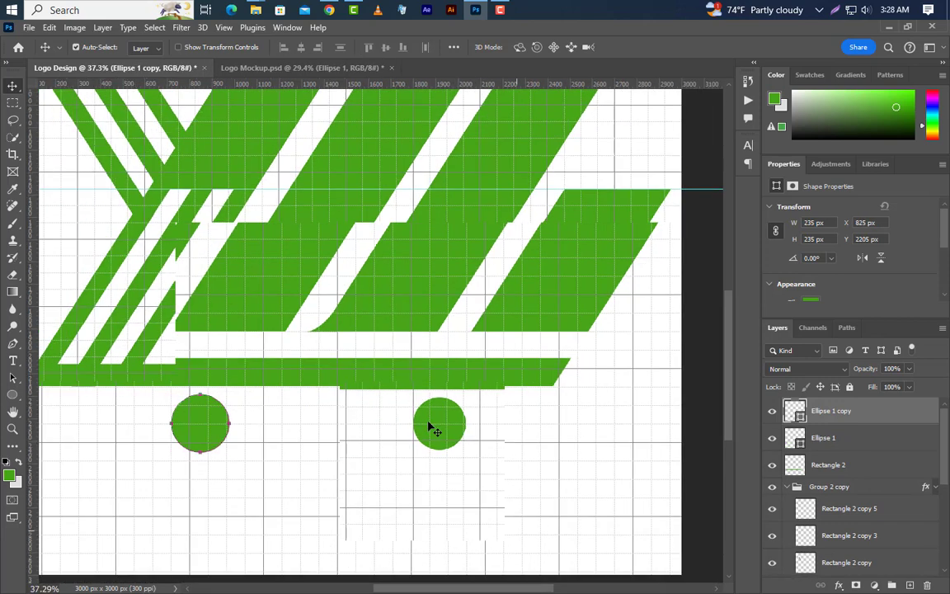
key(ctrl+a)
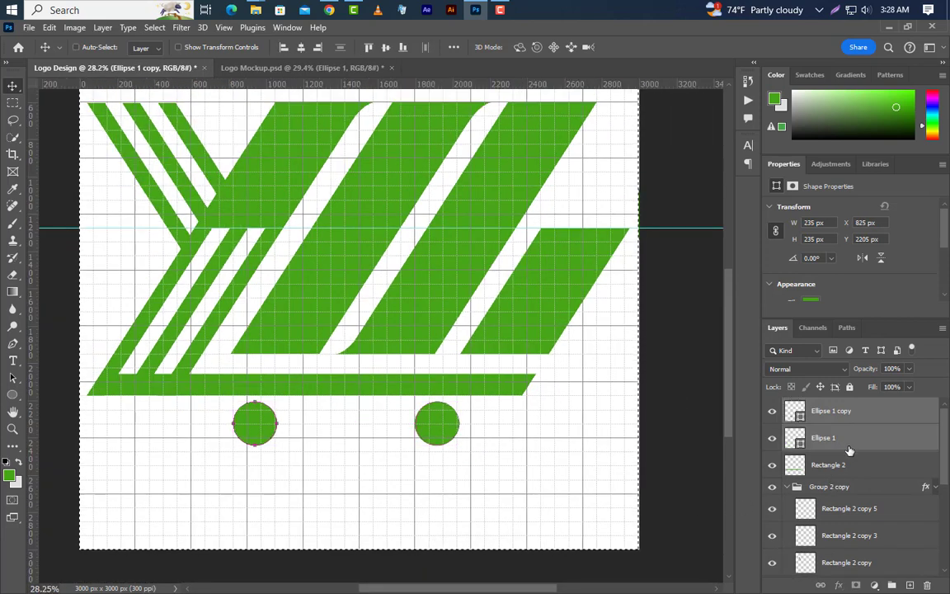
ctrl+click(848, 441)
click(892, 584)
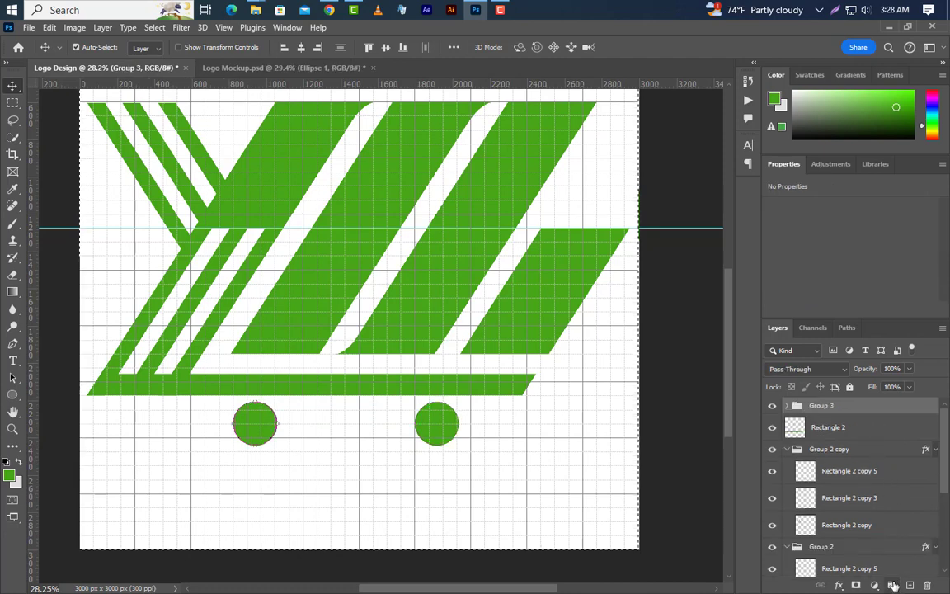
Center the circle group horizontally on the canvas and clear the selection.
click(305, 49)
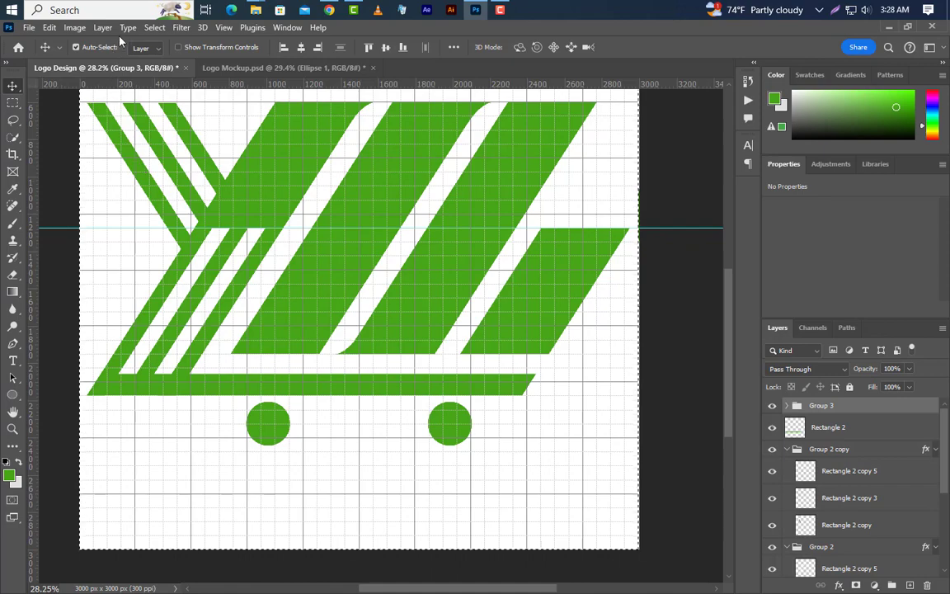
click(154, 27)
click(159, 55)
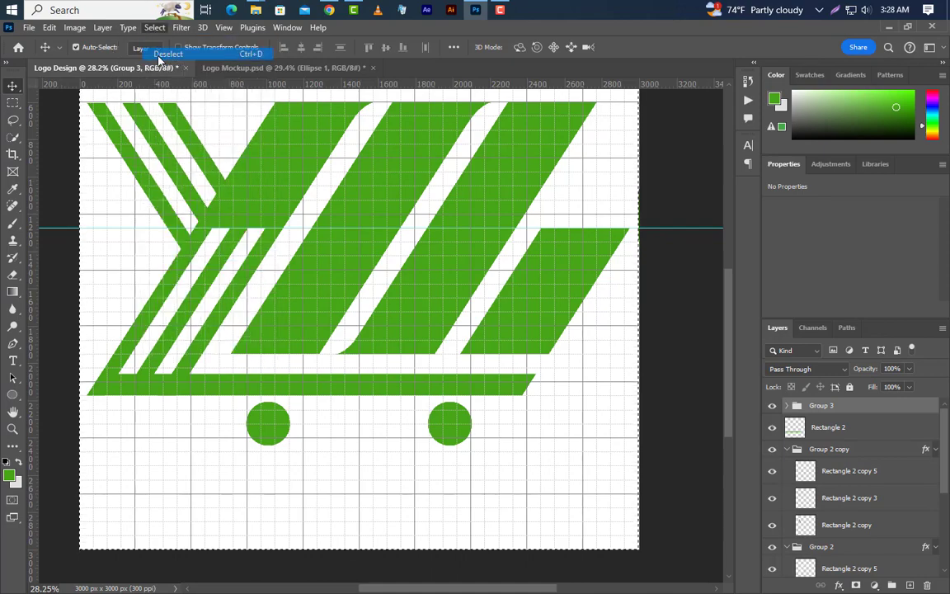
Collapse Group 2 copy and Group 2, and combine all groups and the Rectangle 2 layer above the Background into one group.
scroll(397, 333, down, 2)
scroll(397, 350, up, 5)
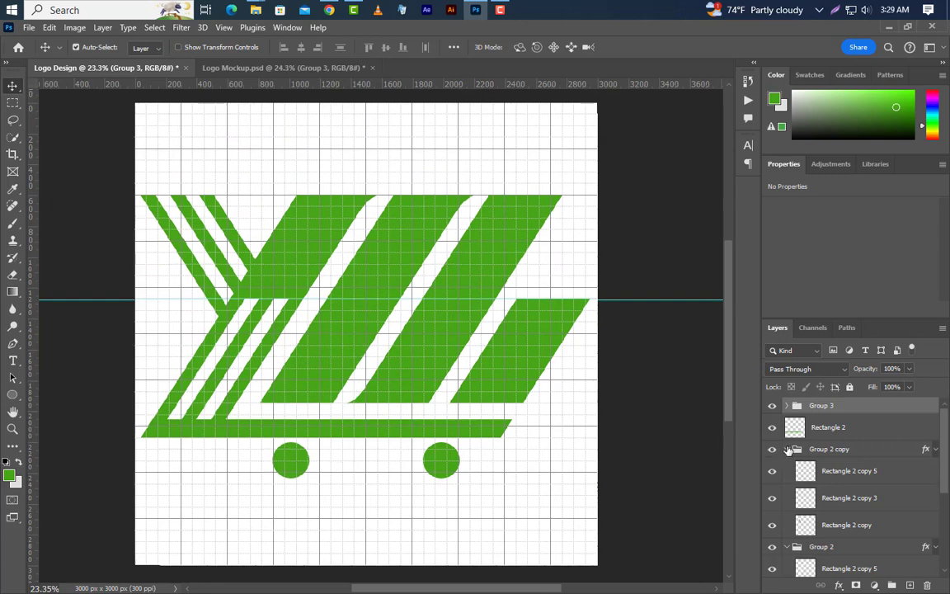
click(787, 449)
click(787, 466)
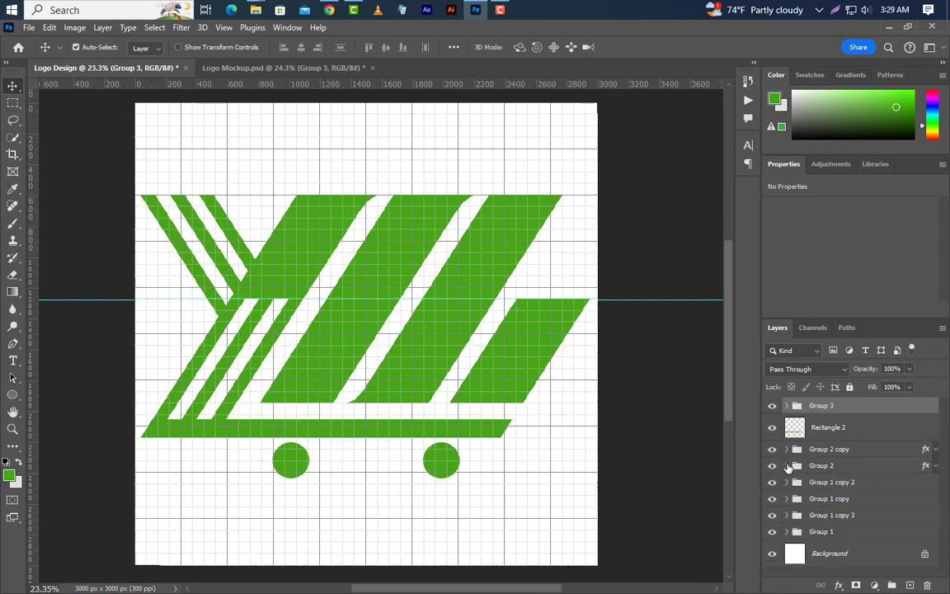
ctrl+click(845, 434)
ctrl+click(848, 449)
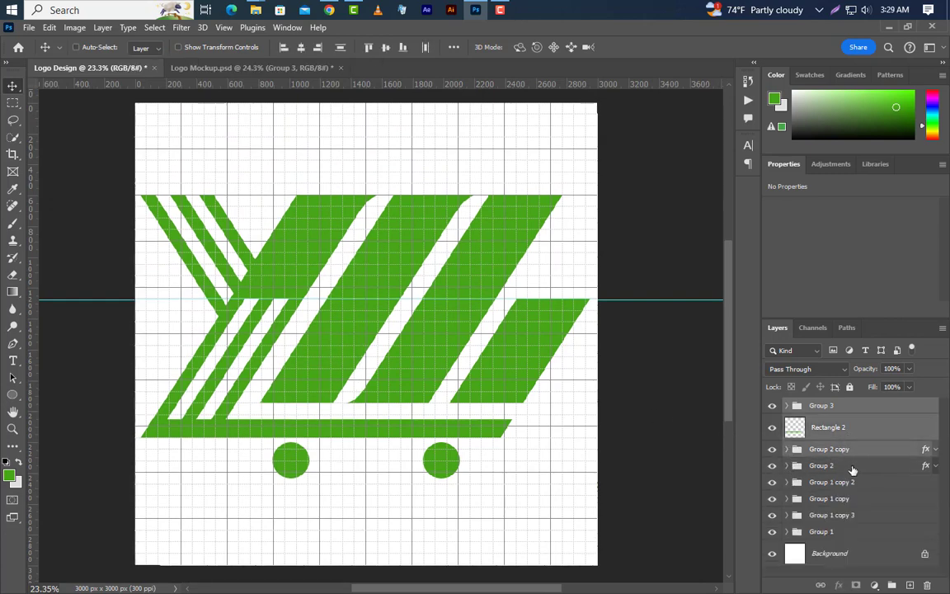
ctrl+click(851, 466)
ctrl+click(854, 483)
ctrl+click(857, 499)
ctrl+click(860, 515)
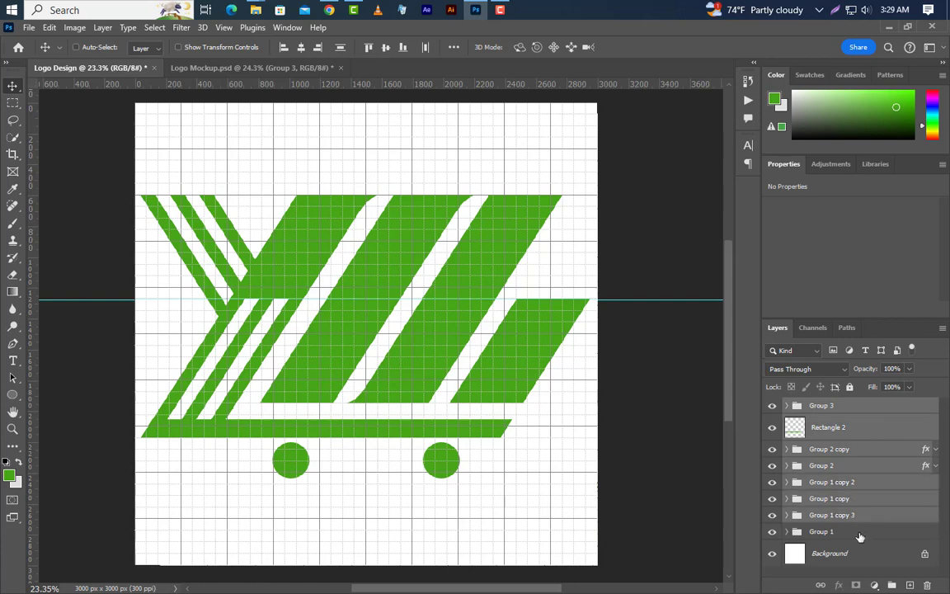
ctrl+click(869, 532)
click(892, 585)
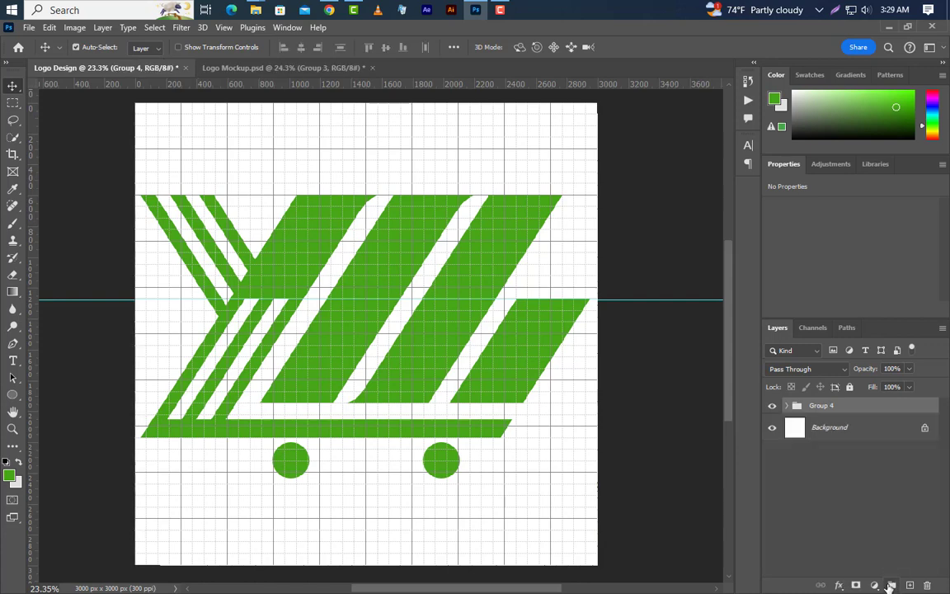
Scale the cart logo group proportionally to about 61% and place it in the canvas's upper half, centered at about Y 937.5 px.
click(50, 27)
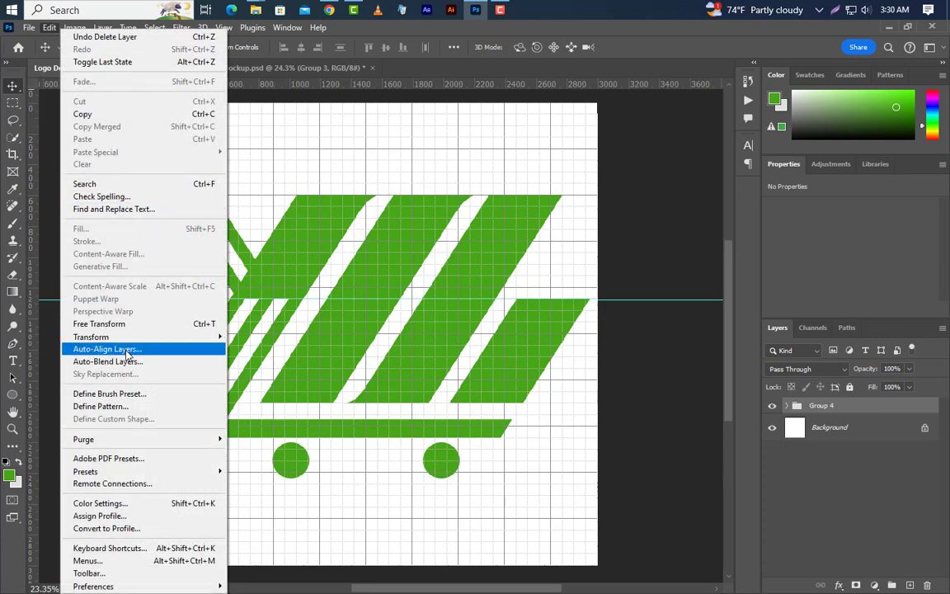
click(103, 323)
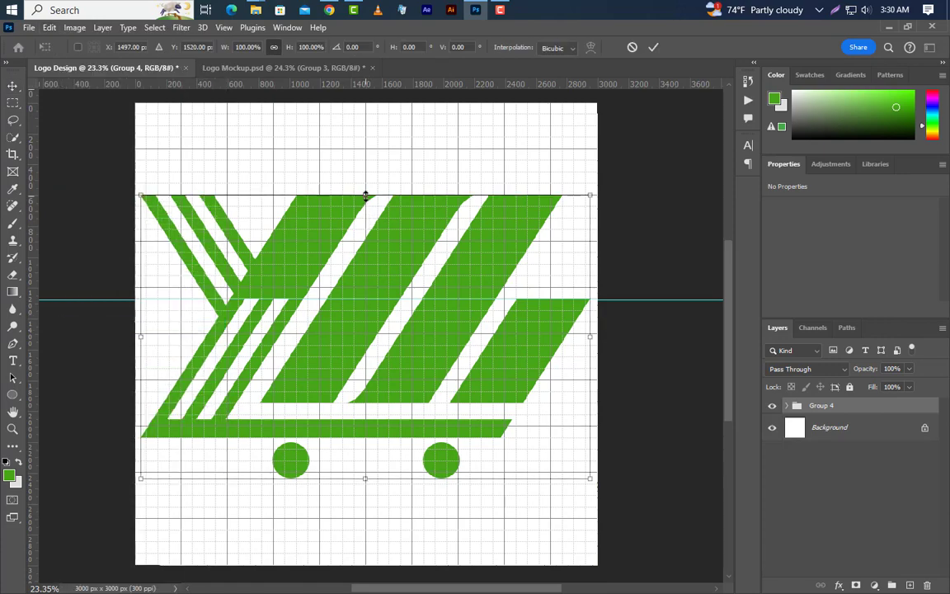
drag(365, 195, 369, 160)
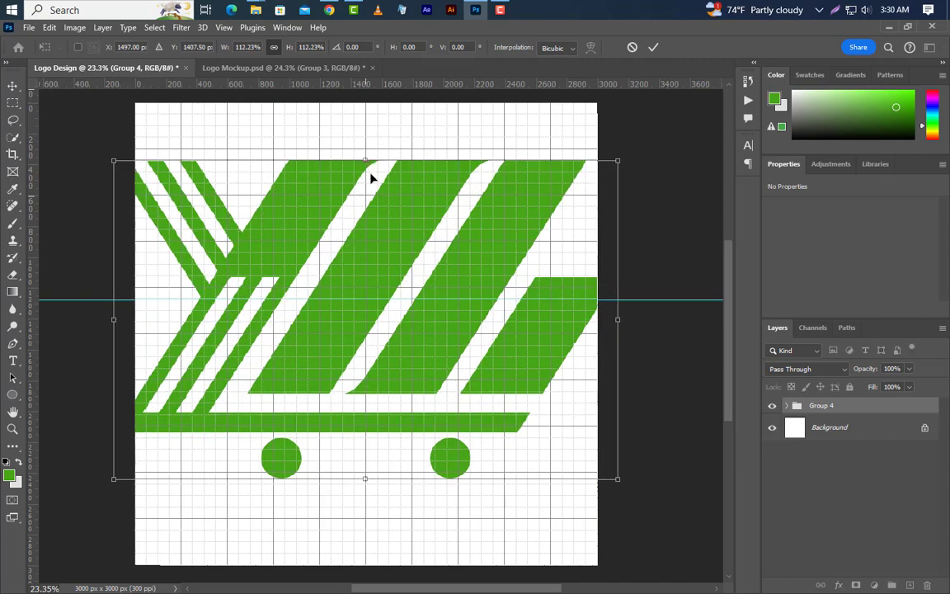
drag(367, 479, 366, 333)
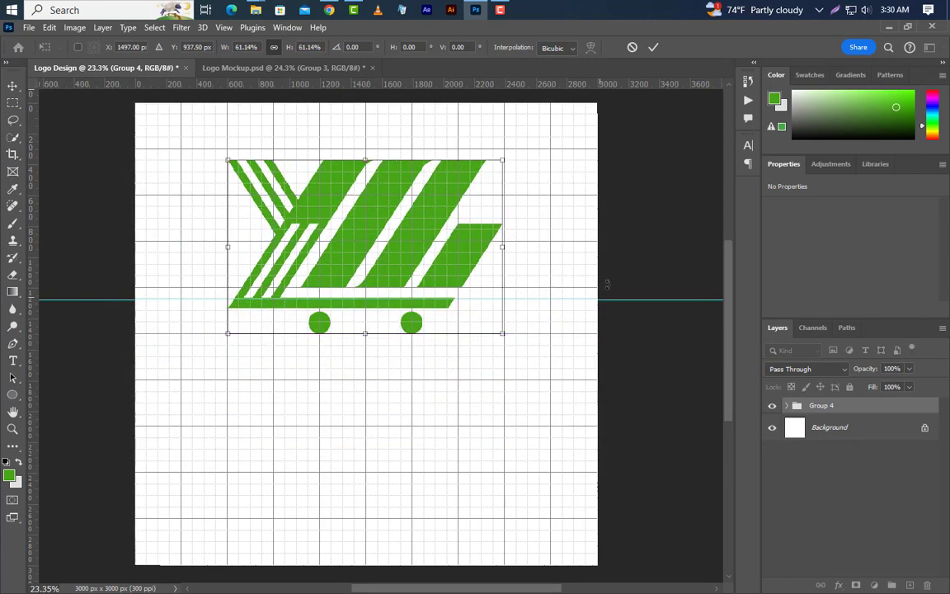
click(652, 48)
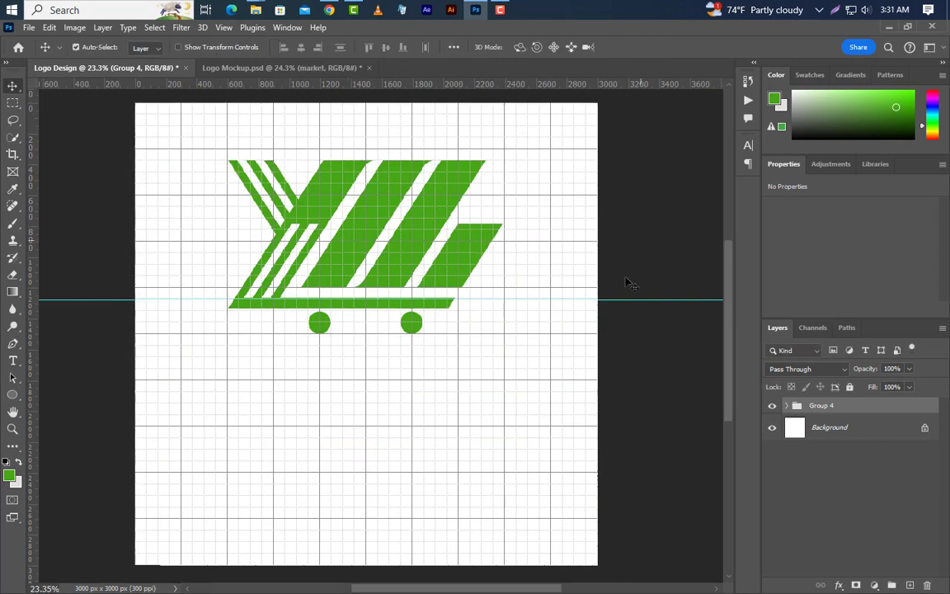
Add the text "MARKET" below the cart and set its font size to 155 pt.
click(14, 361)
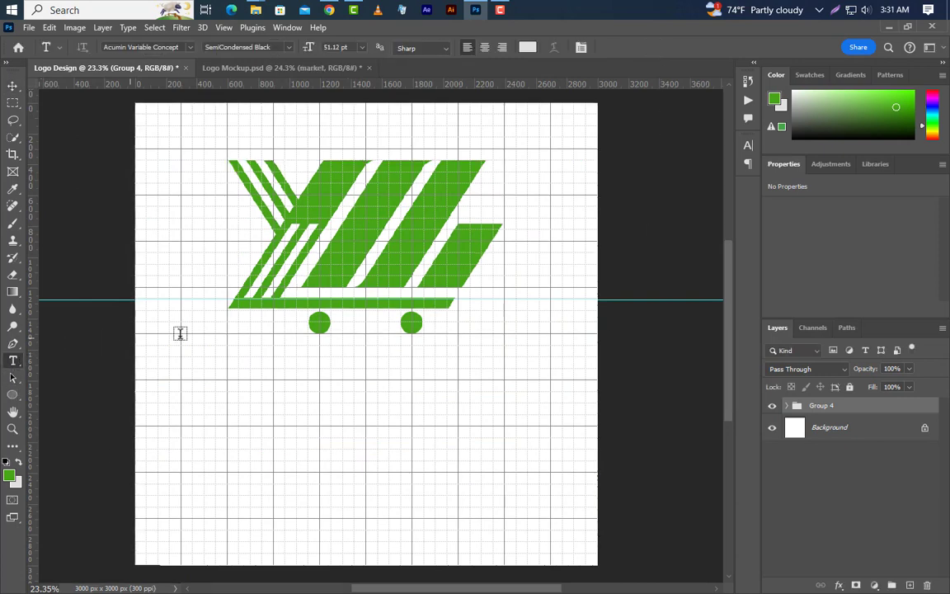
click(182, 408)
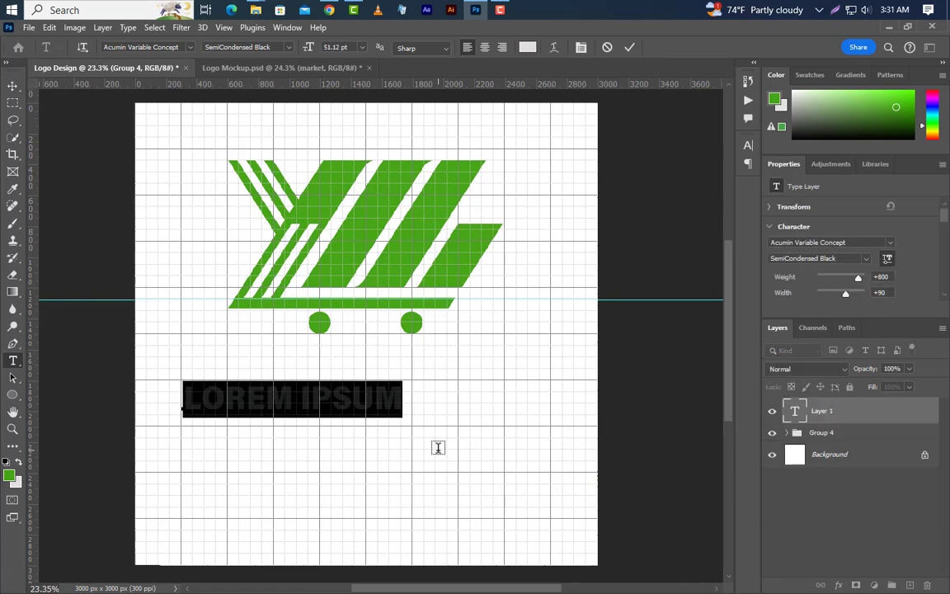
text(MARKET)
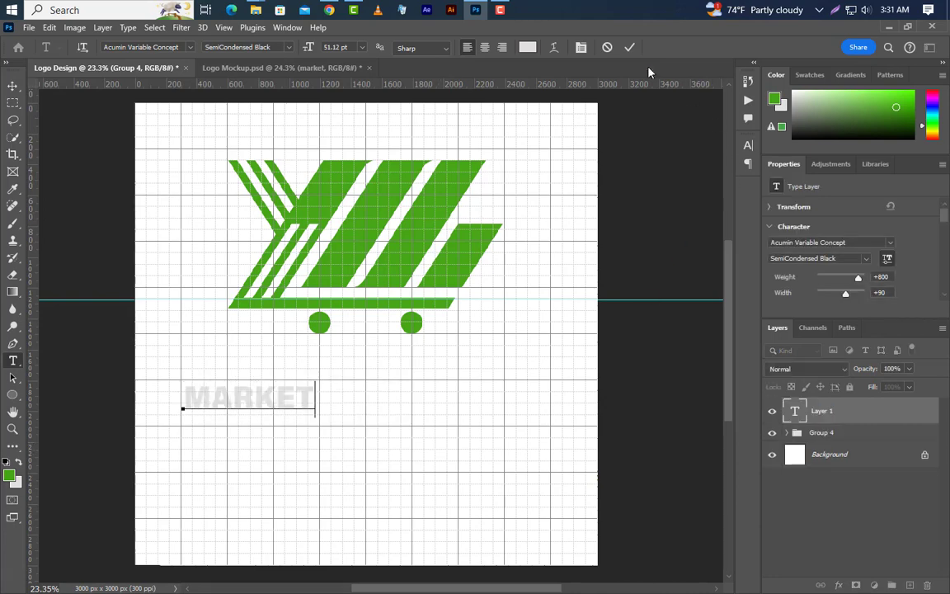
click(747, 145)
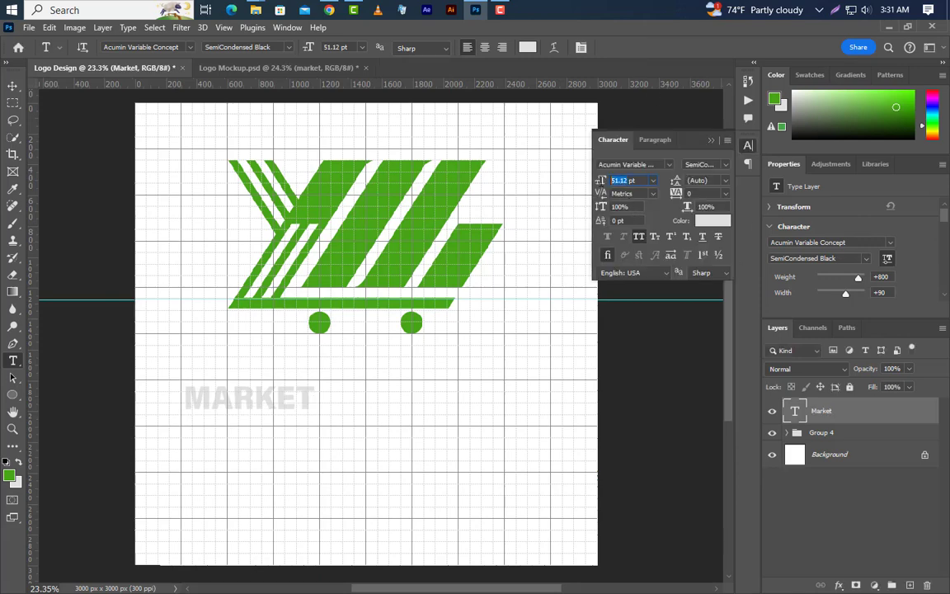
key(Return)
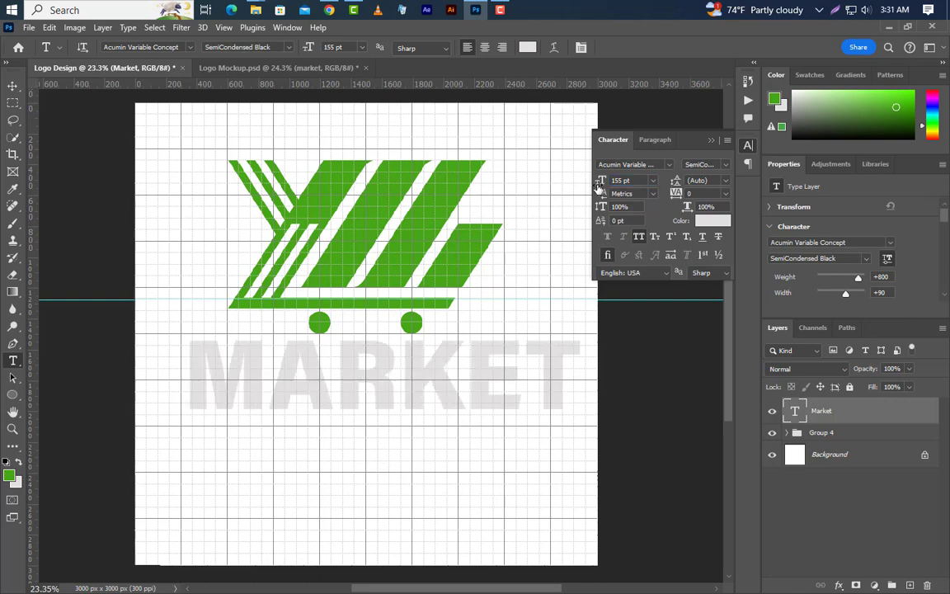
Move the MARKET text down to leave a gap beneath the cart's wheels.
key(v)
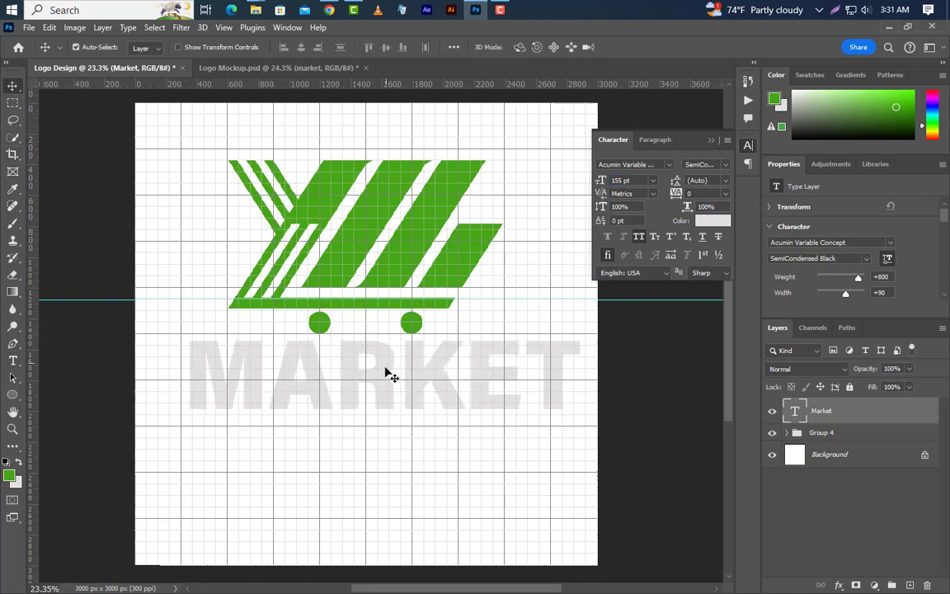
drag(383, 363, 376, 387)
click(711, 142)
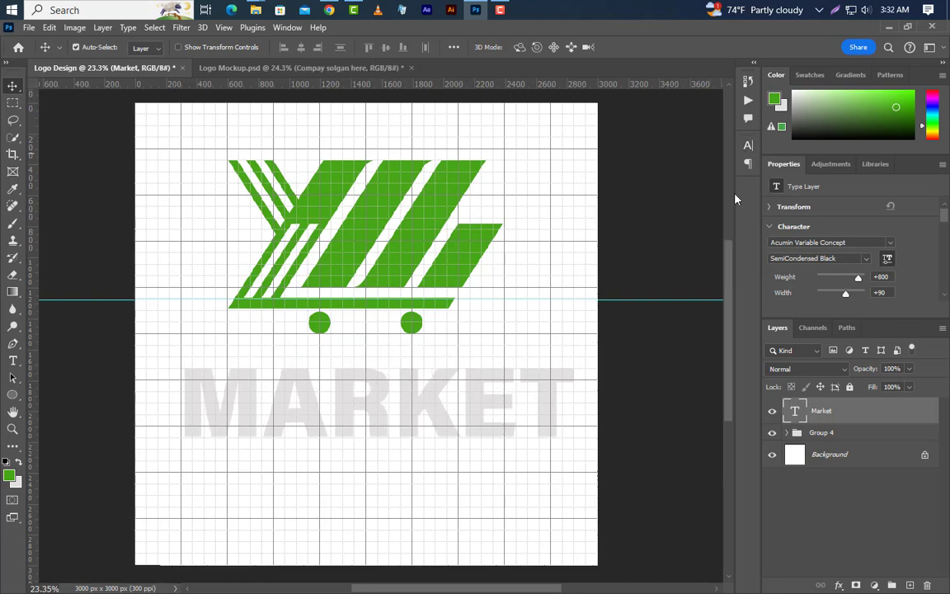
Add a separate slogan text layer reading "COMPANY SOLGAN HERE" below MARKET.
click(12, 361)
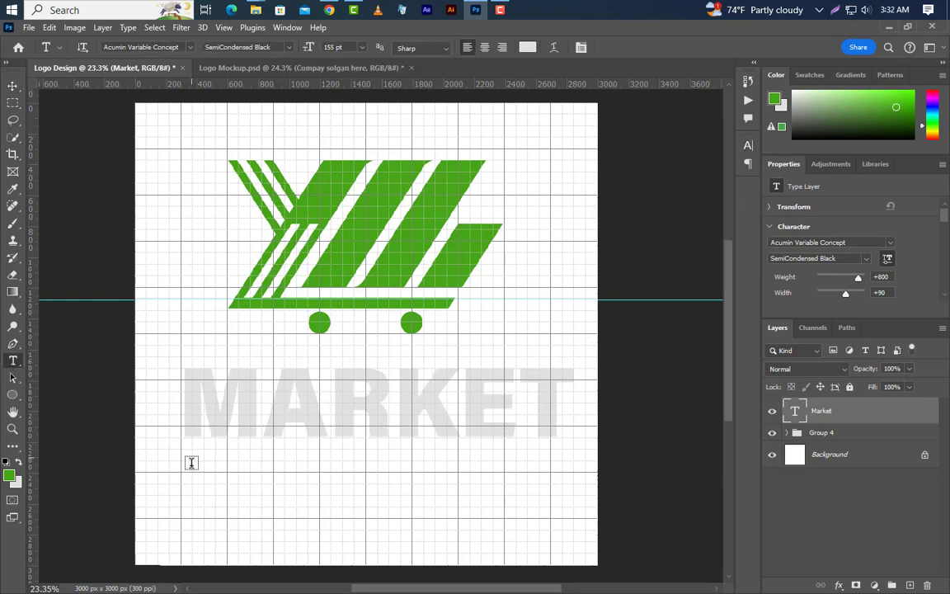
click(180, 490)
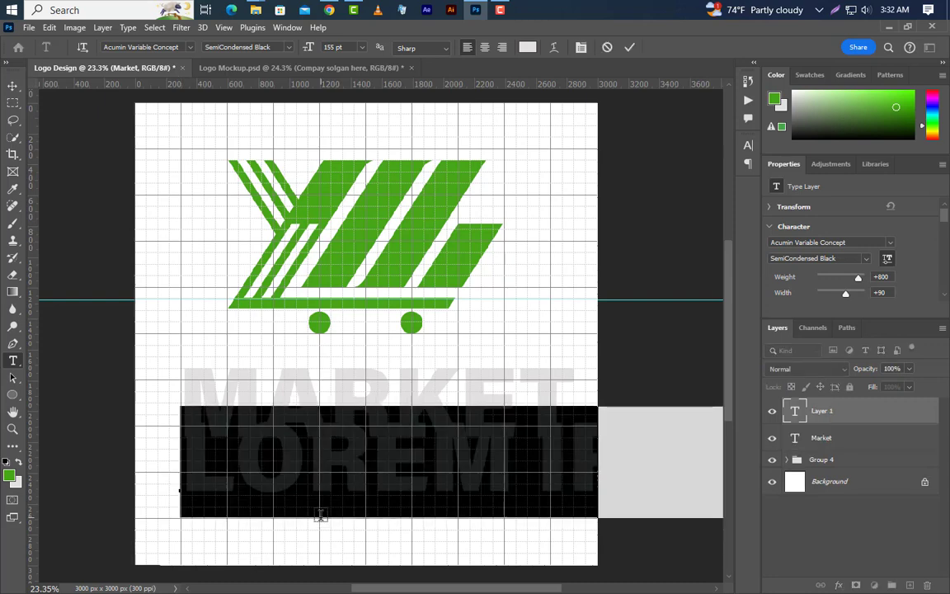
text(COM)
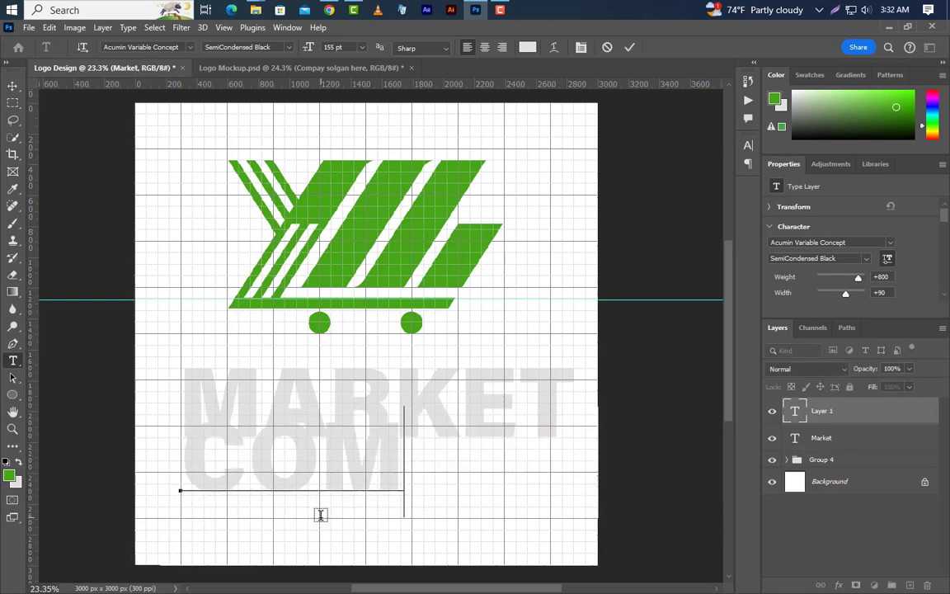
text(PANY)
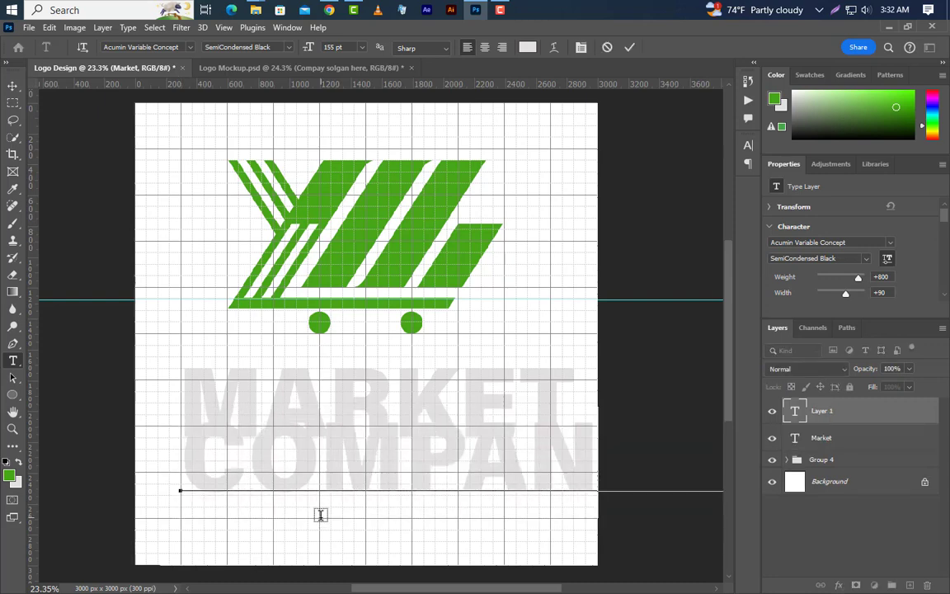
click(629, 48)
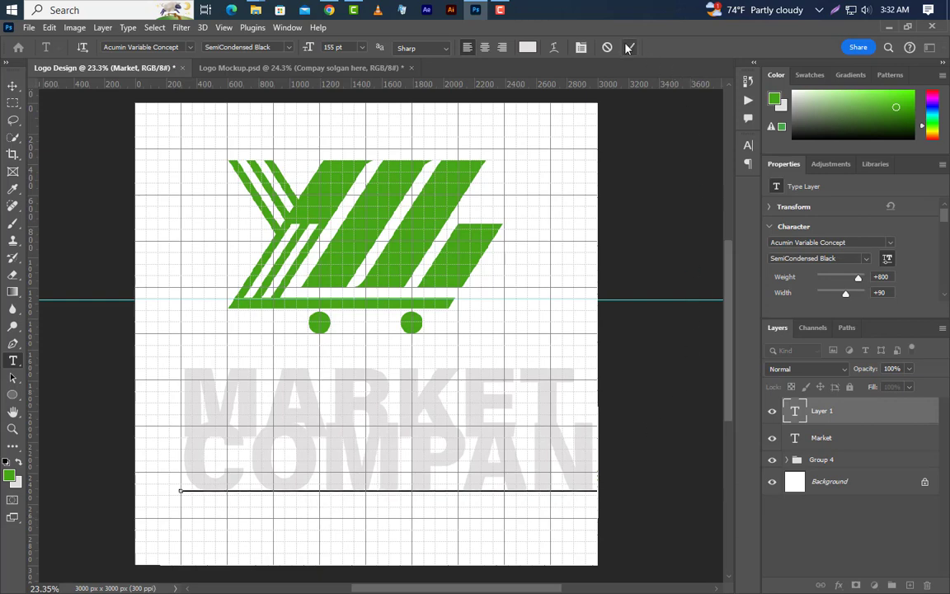
Recolor the slogan text with the logo's green, 46a619.
click(748, 145)
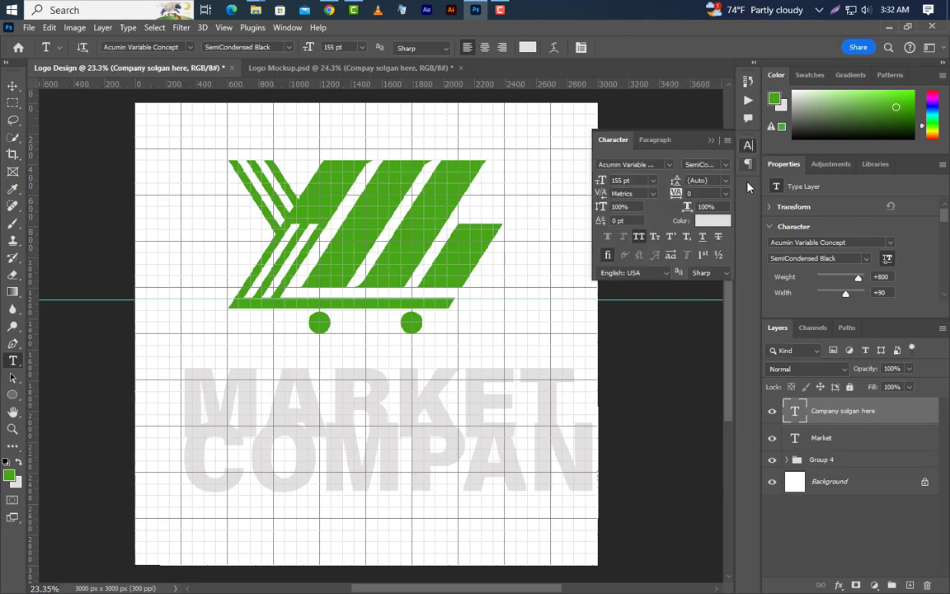
click(710, 220)
click(12, 474)
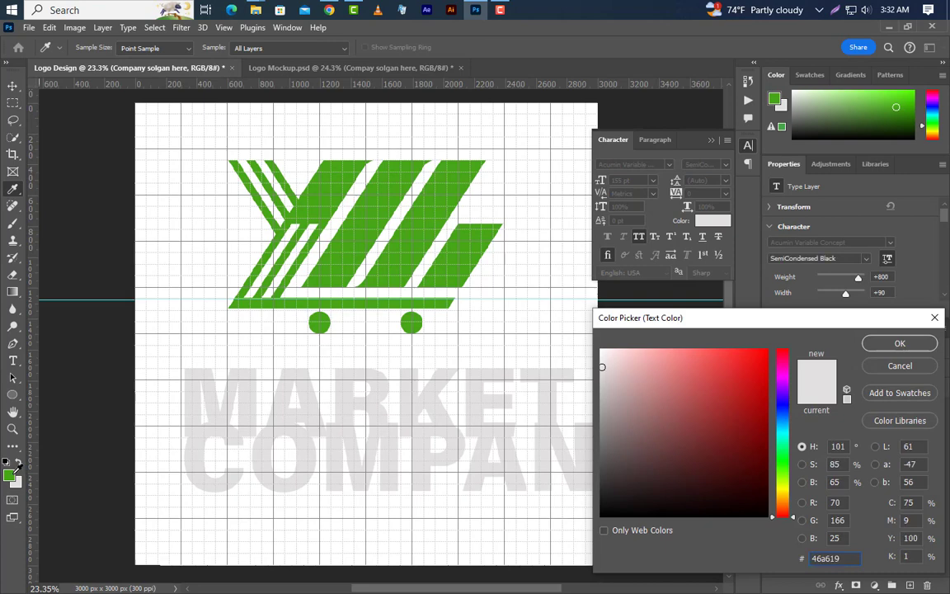
click(883, 350)
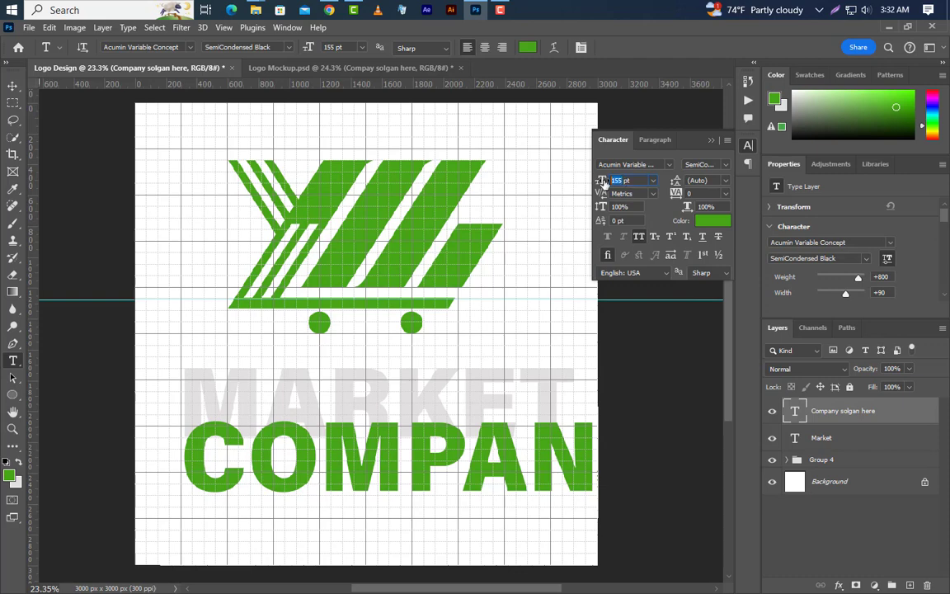
Set the slogan text's font size to 21.44 pt and its tracking to 1000.
text(21.44)
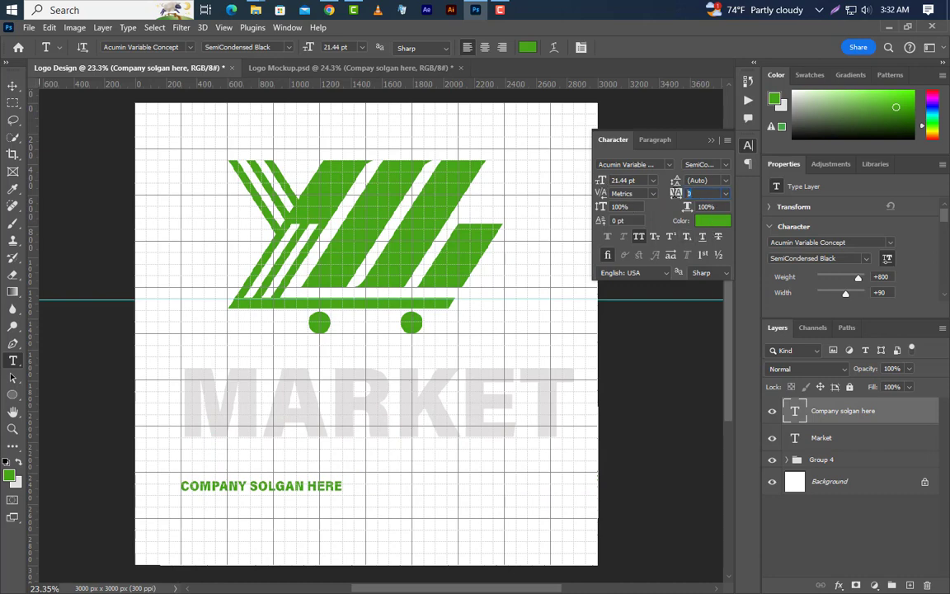
key(Tab)
key(v)
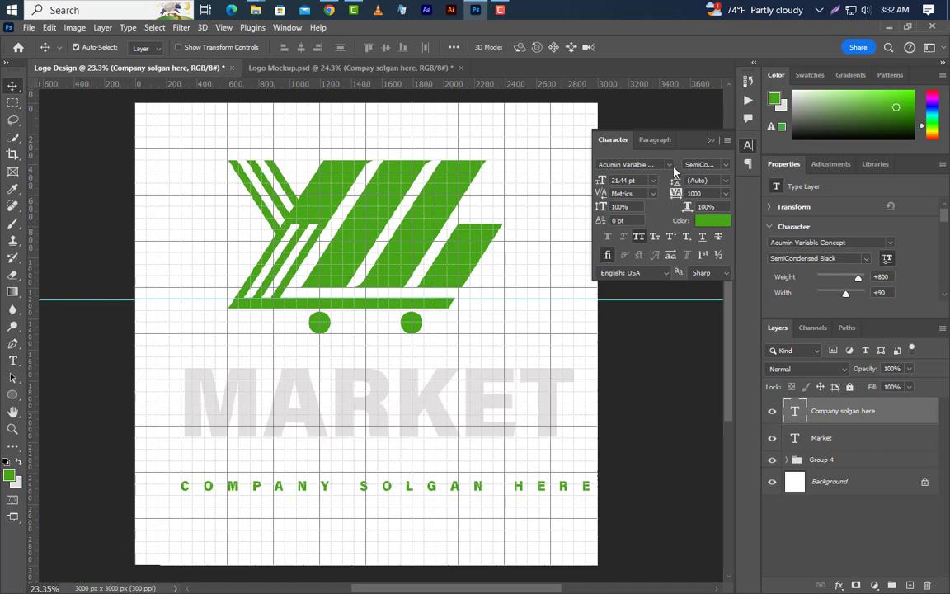
Change the slogan's font to Poppins SemiBold.
click(672, 165)
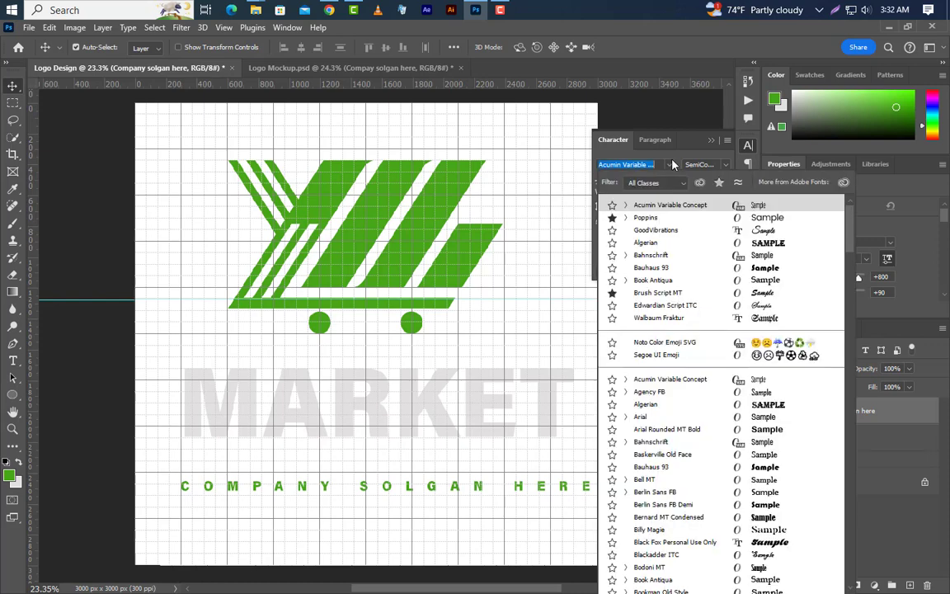
click(652, 217)
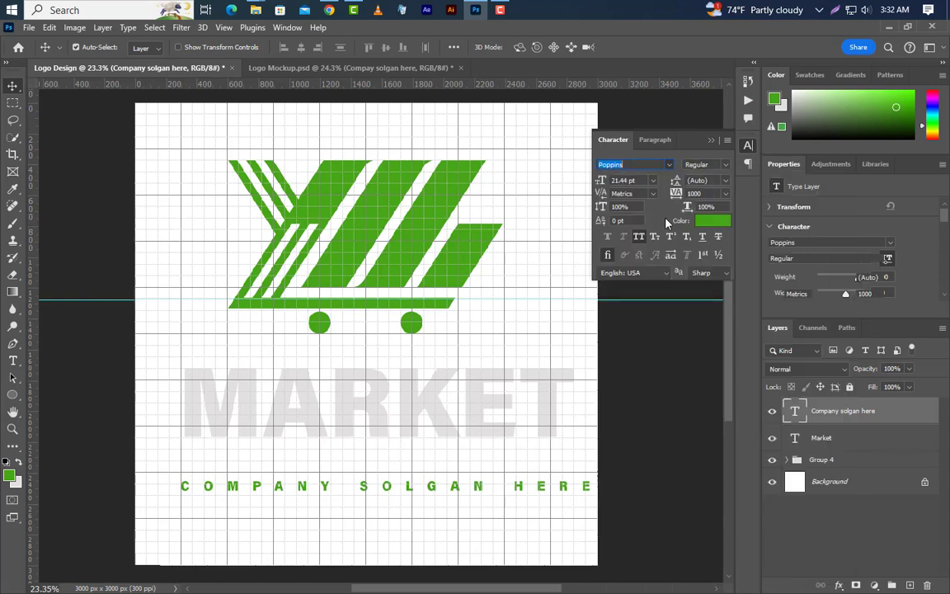
click(725, 167)
click(719, 208)
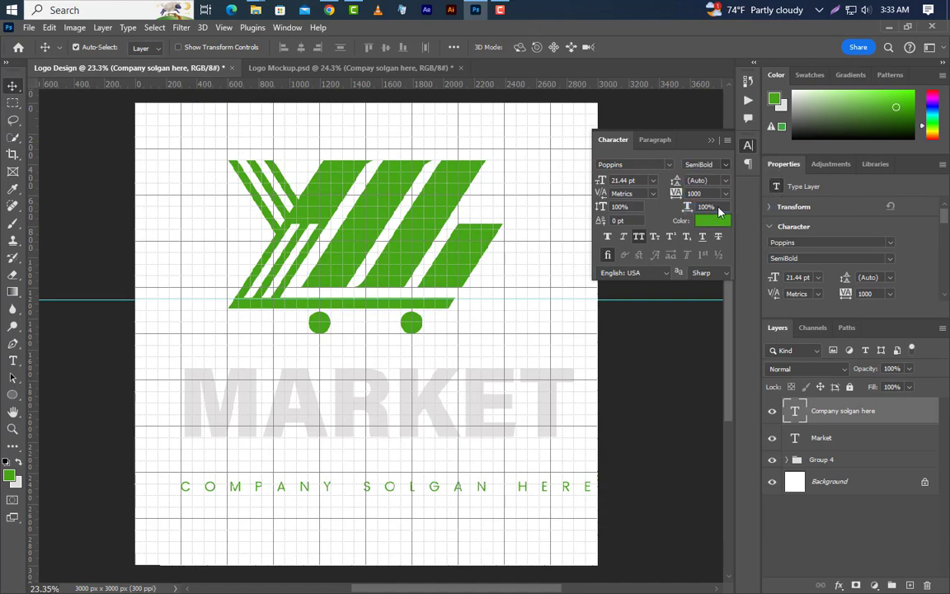
Narrow the slogan text to 93% width so that its letters span the width of MARKET.
click(50, 28)
click(116, 323)
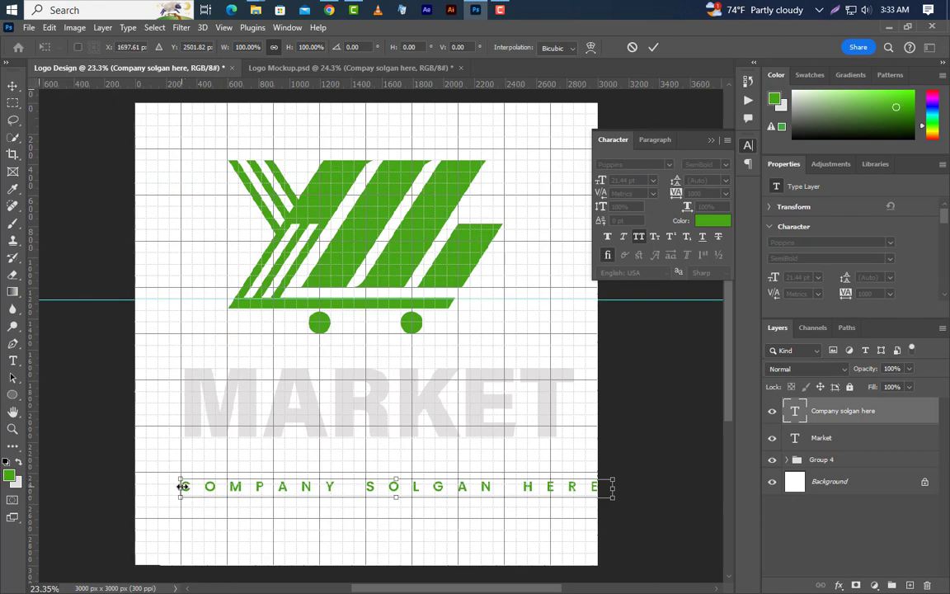
drag(182, 486, 185, 485)
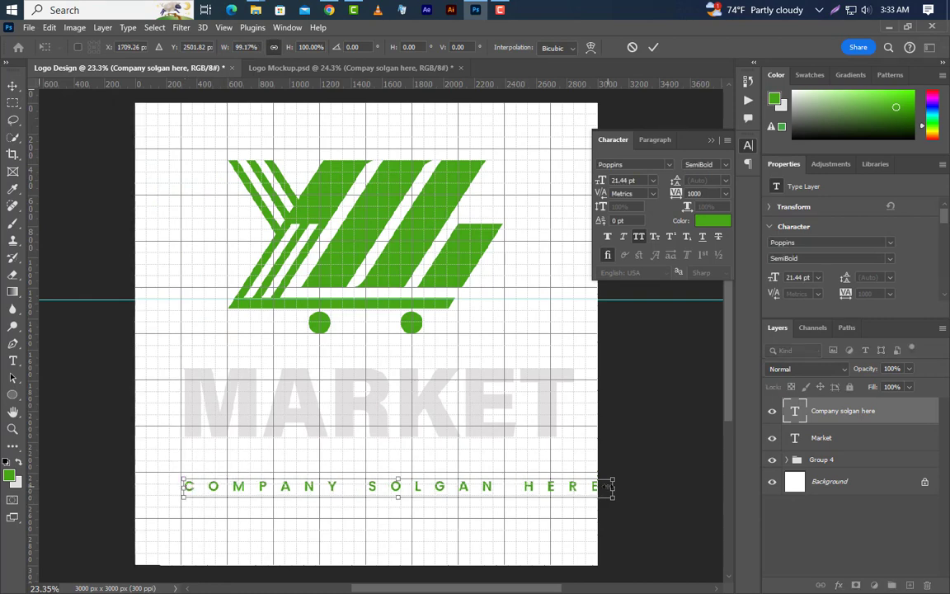
drag(607, 486, 586, 487)
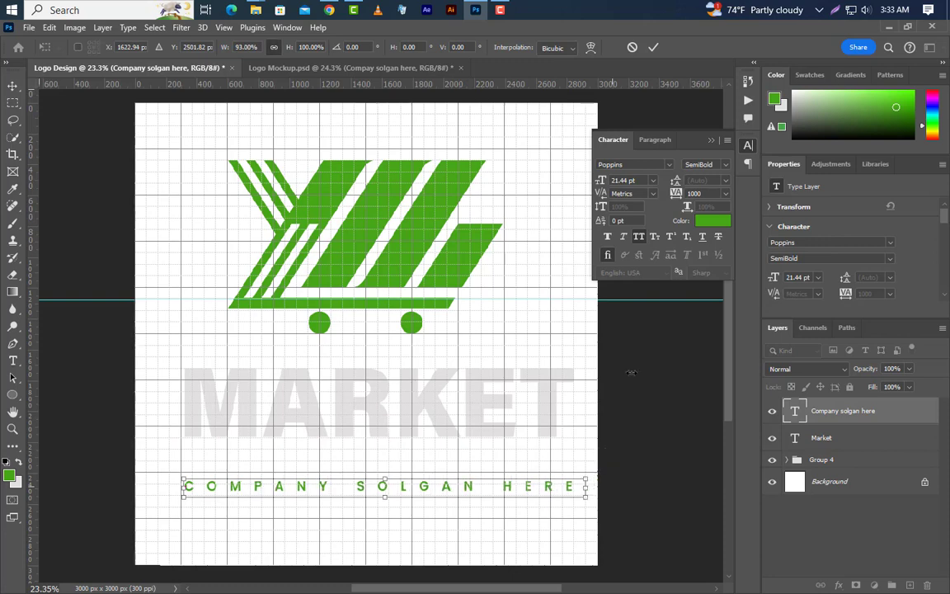
click(653, 48)
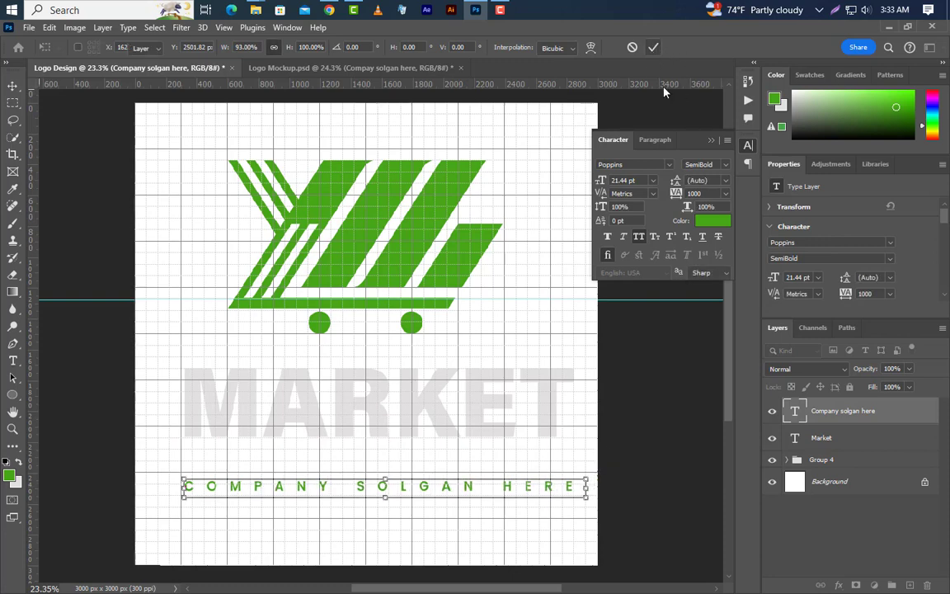
click(711, 140)
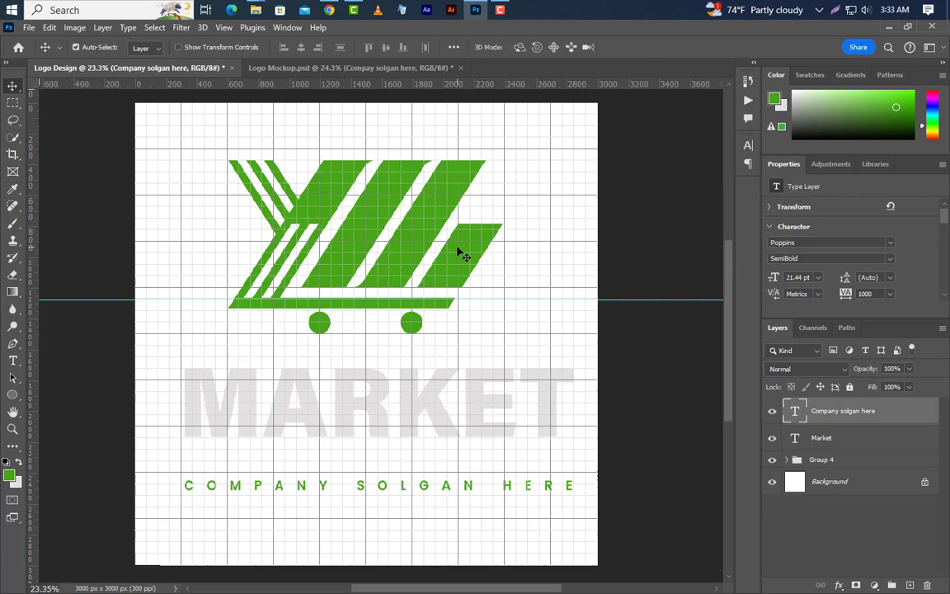
Nudge the slogan text straight up until it sits just beneath MARKET.
key(shift+Up)
key(shift+Up)
key(shift+Up)
key(shift+Up)
key(shift+Up)
key(shift+Up)
key(shift+Up)
key(shift+Up)
key(shift+Up)
key(shift+Up)
key(shift+Up)
key(shift+Up)
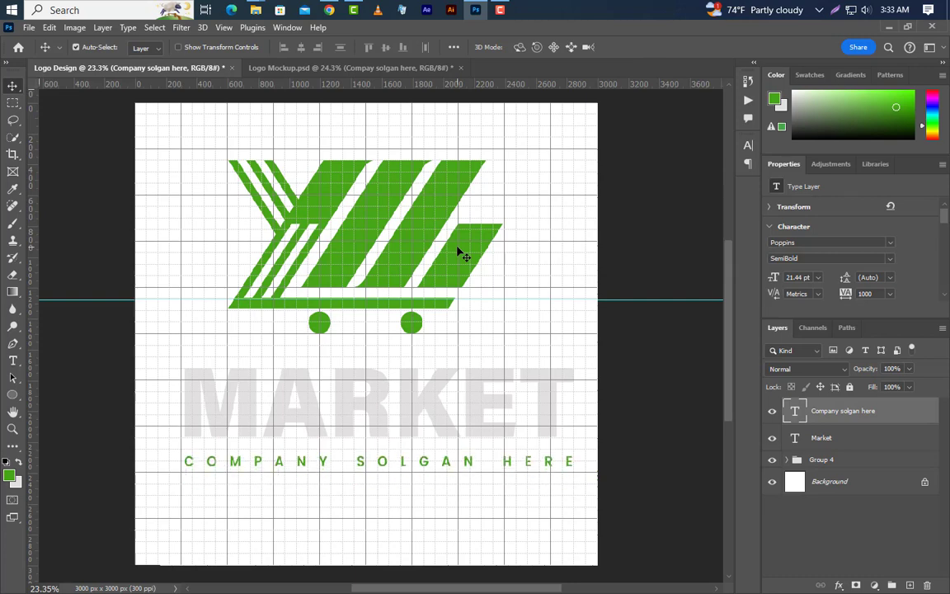
key(shift+Up)
key(shift+Up)
Center the slogan and Market text layers horizontally on the canvas and clear the selection.
key(ctrl+a)
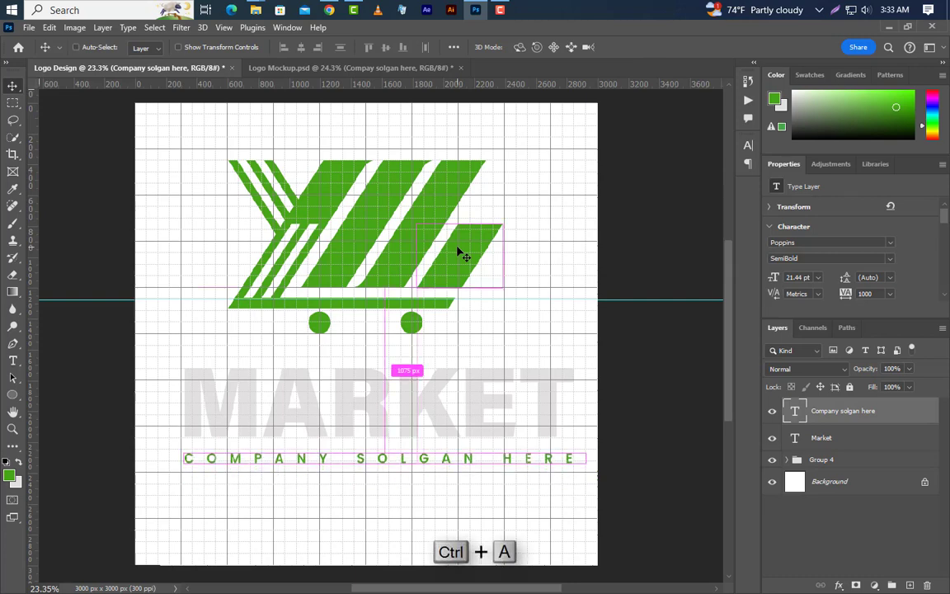
ctrl+click(851, 442)
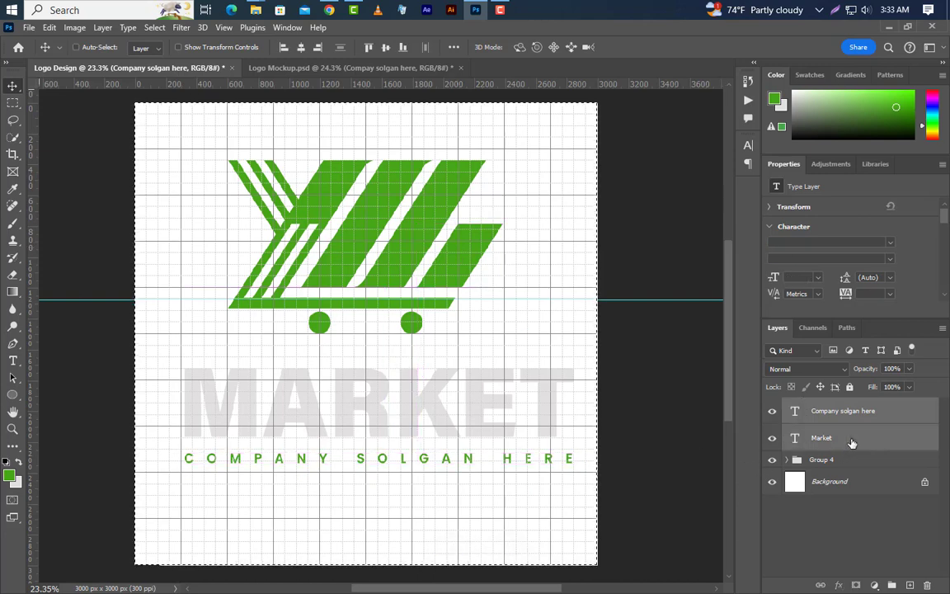
click(299, 48)
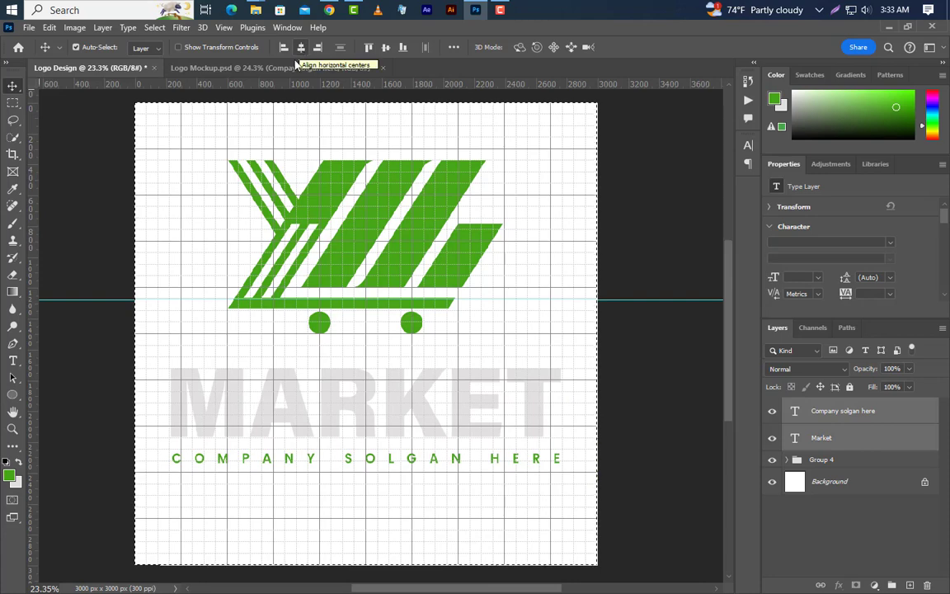
click(151, 28)
click(162, 55)
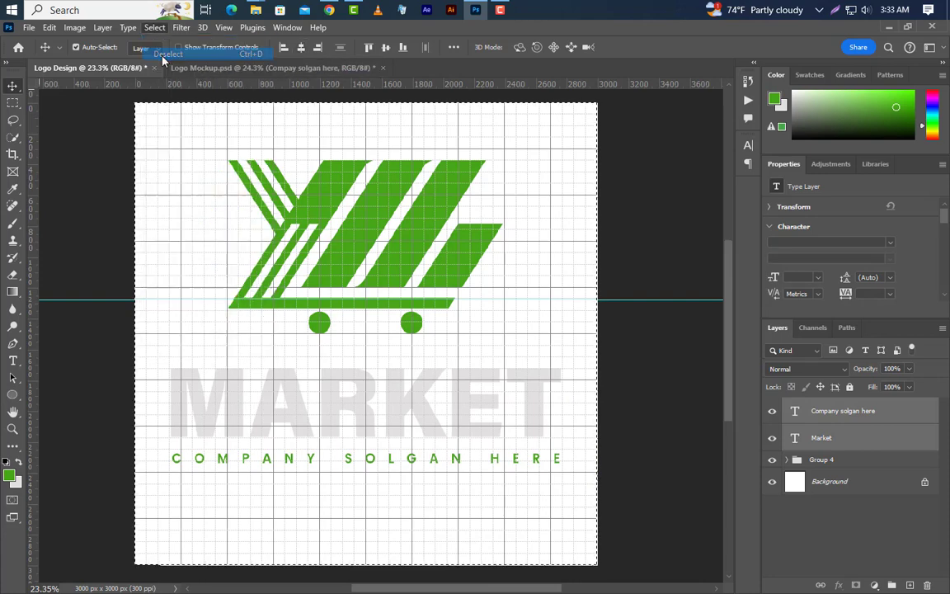
Hide the grid and remove the horizontal guide running through the cart's base bar.
click(223, 27)
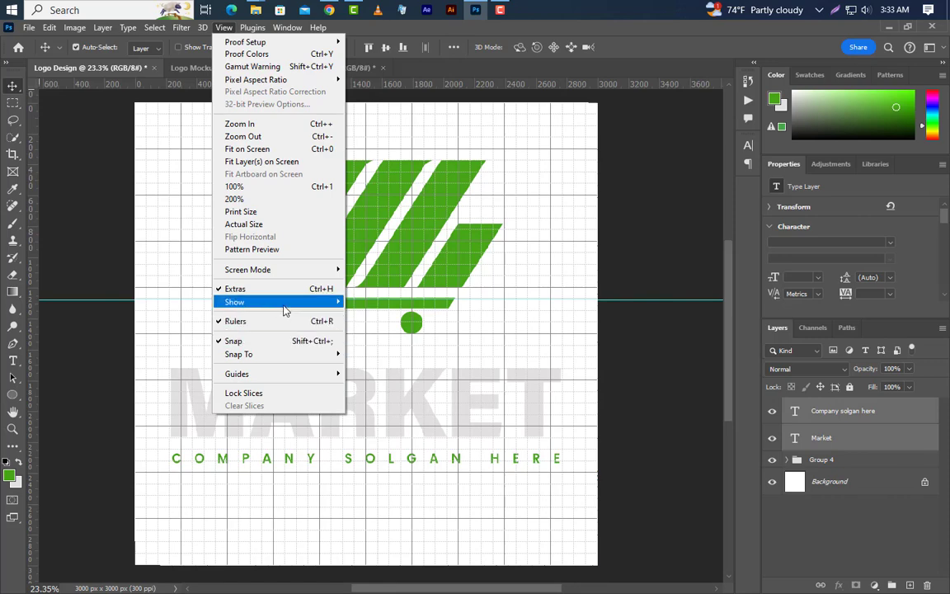
mouse_move(283, 310)
click(365, 337)
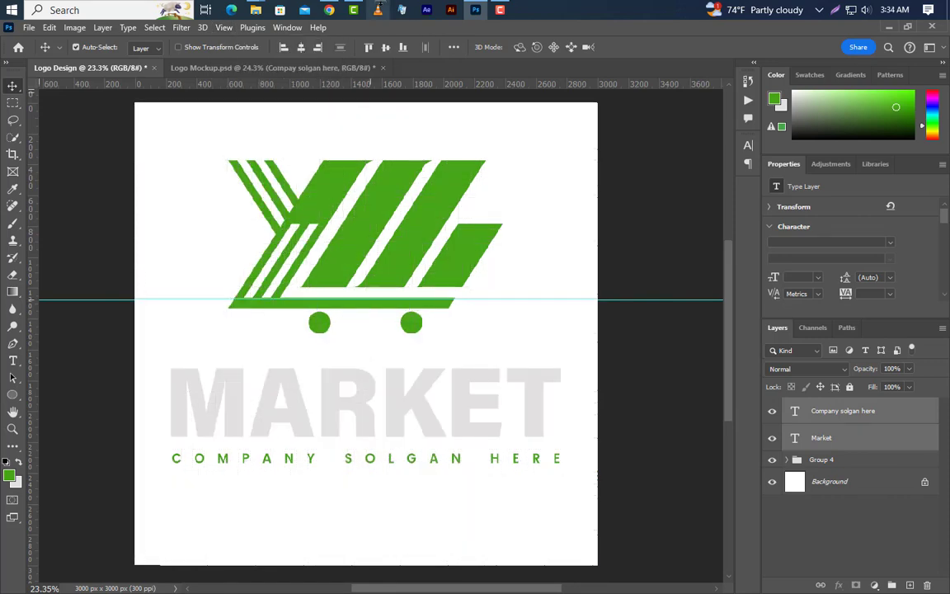
drag(370, 300, 400, 85)
Duplicate the cart's base bar (Rectangle 2) and move the copy up across the middle of the slanted stripes, to about X 817, Y 753 px.
click(377, 306)
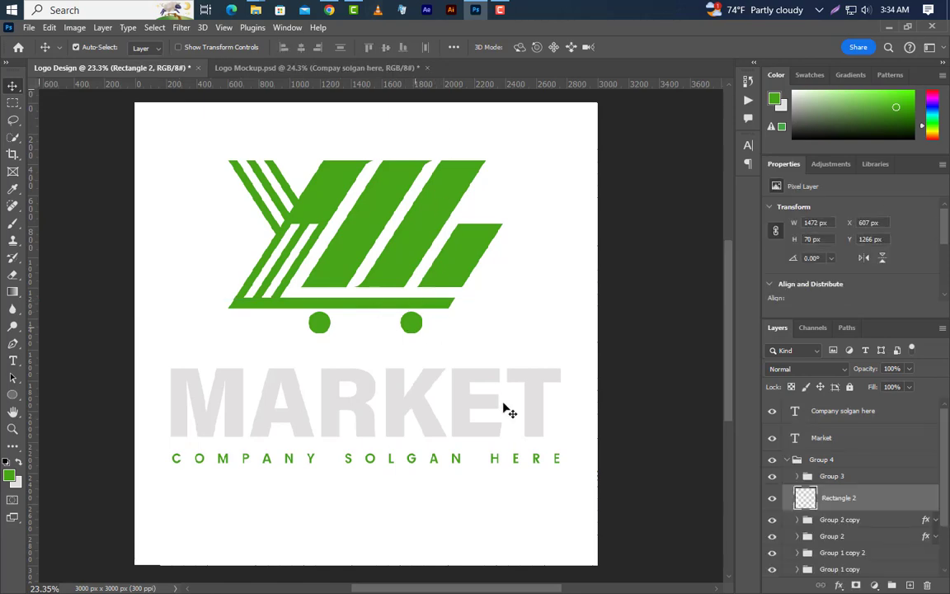
right_click(891, 502)
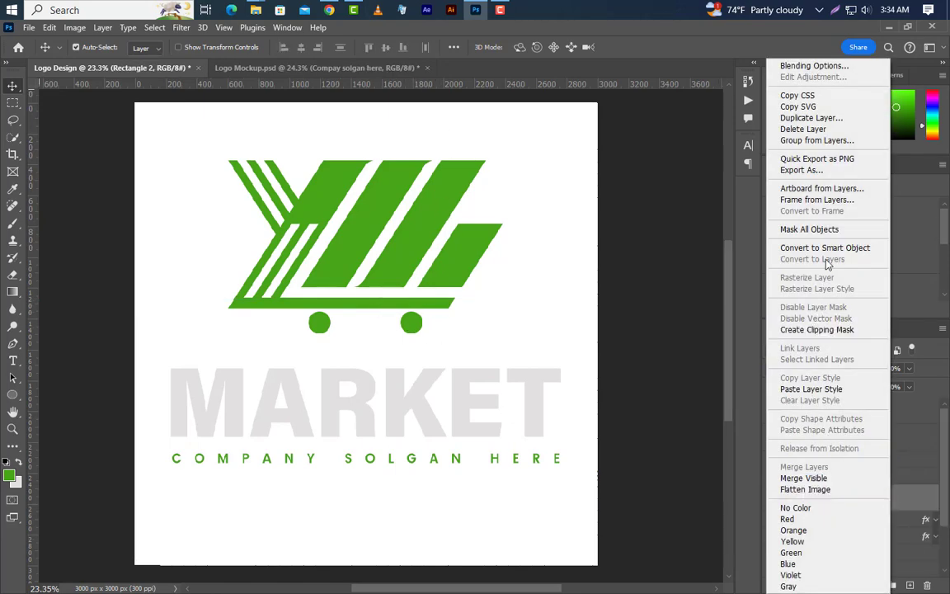
click(812, 118)
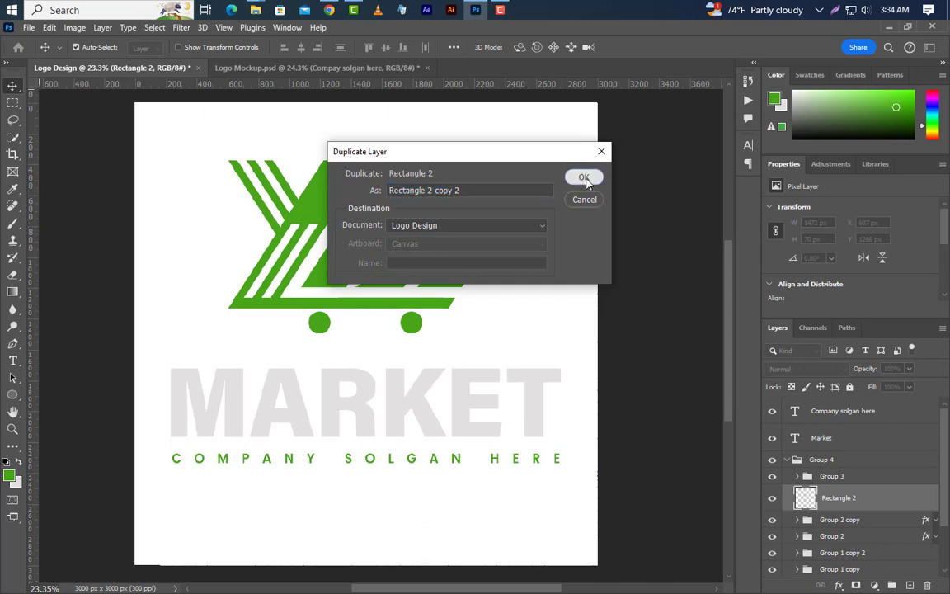
click(583, 178)
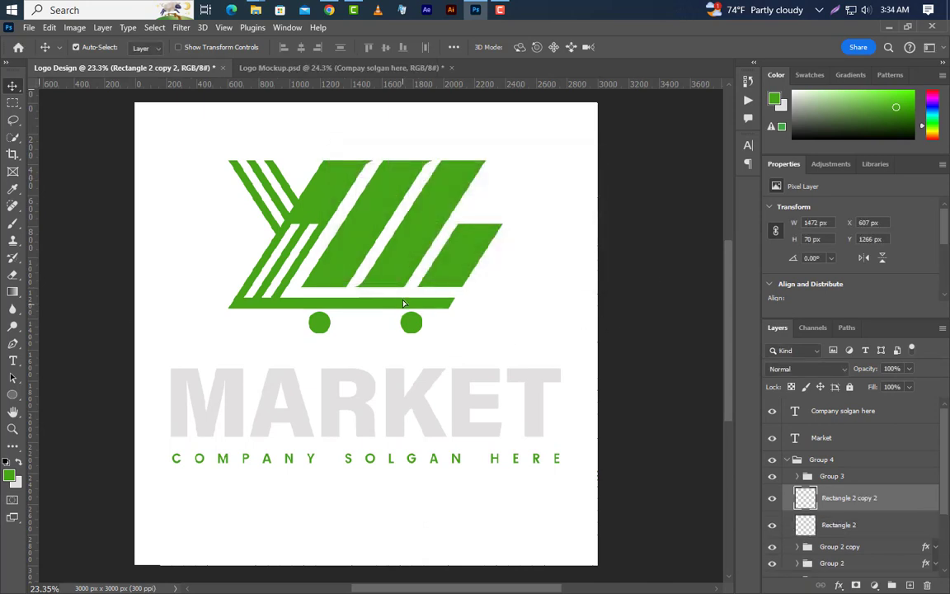
drag(403, 303, 437, 229)
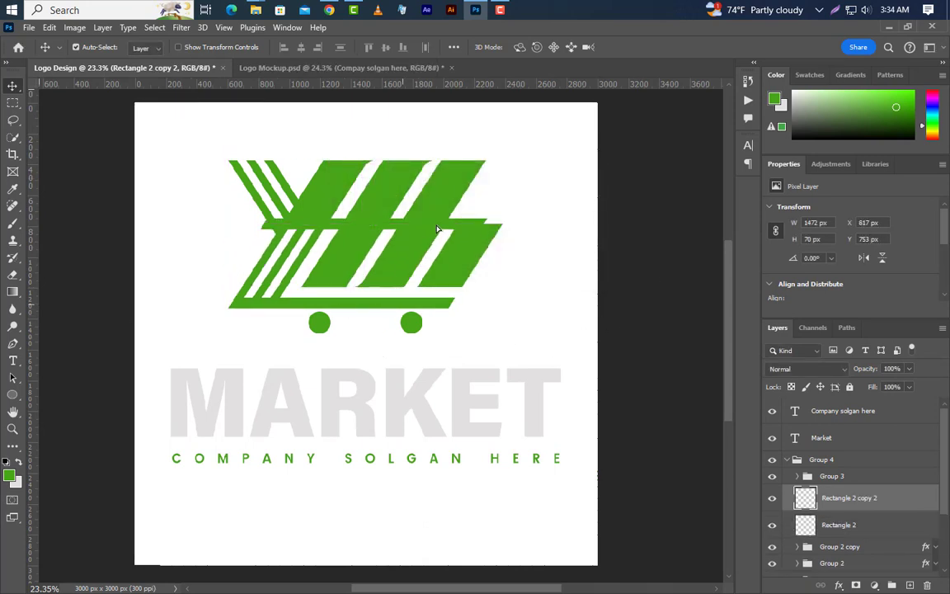
Erase the bar copy's ends, leaving a crossbar about 288 px wide that joins the two tall stripes into an H.
click(15, 279)
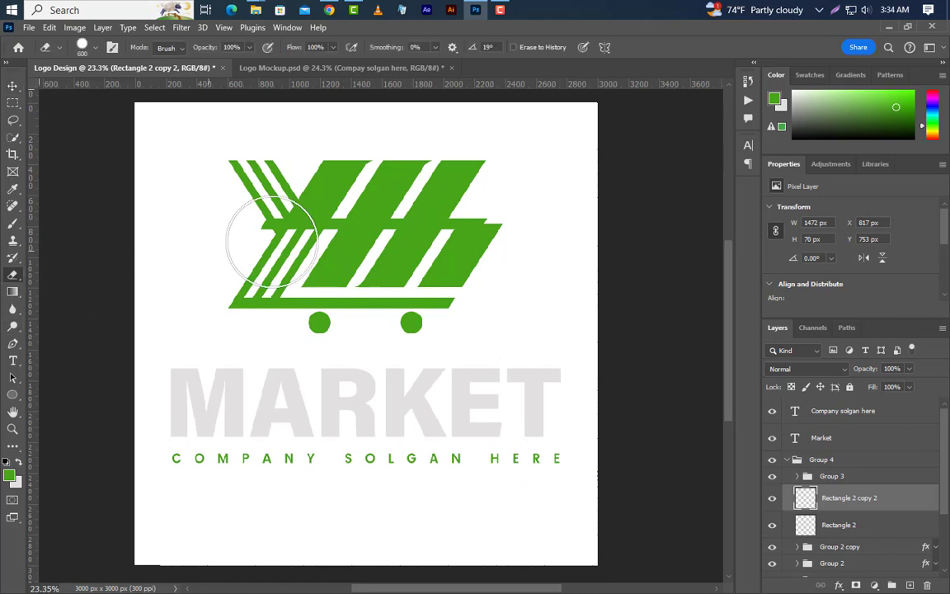
mouse_move(459, 231)
mouse_down()
mouse_move(544, 235)
mouse_move(333, 218)
mouse_move(333, 205)
mouse_move(190, 210)
mouse_up()
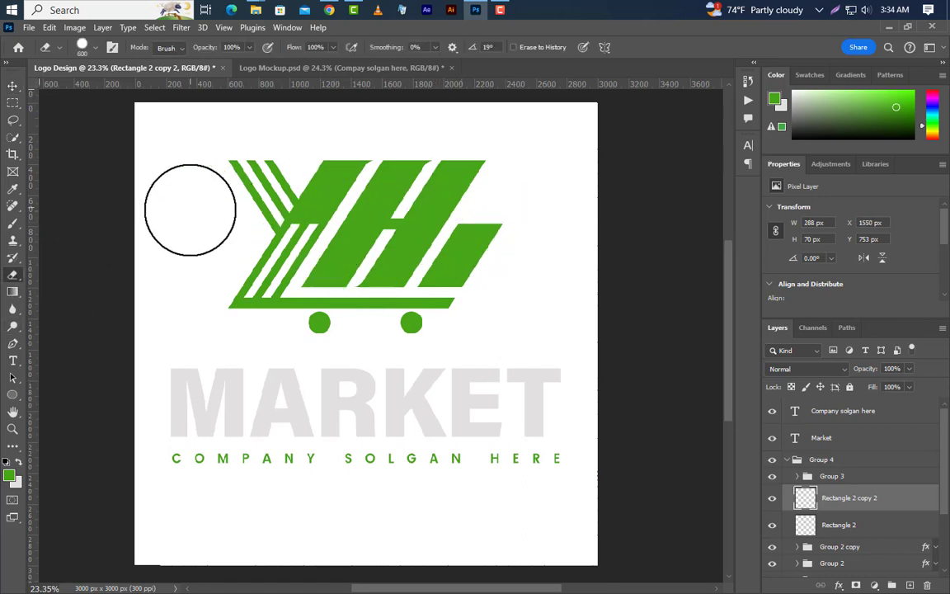
click(12, 86)
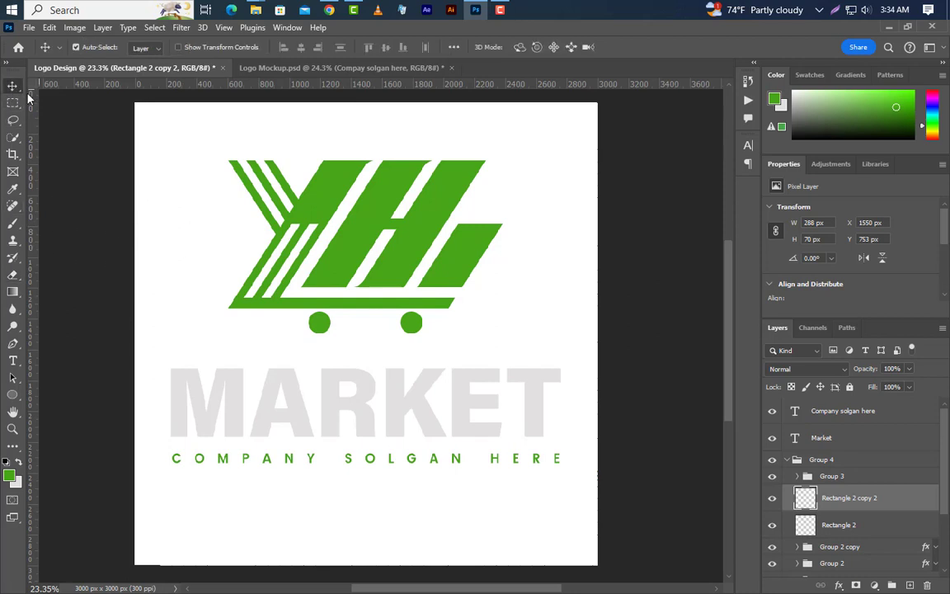
Apply a Color Overlay in light gray #e3e0e0, sampled from MARKET, to the H's first stripe, Group 1 copy.
click(368, 215)
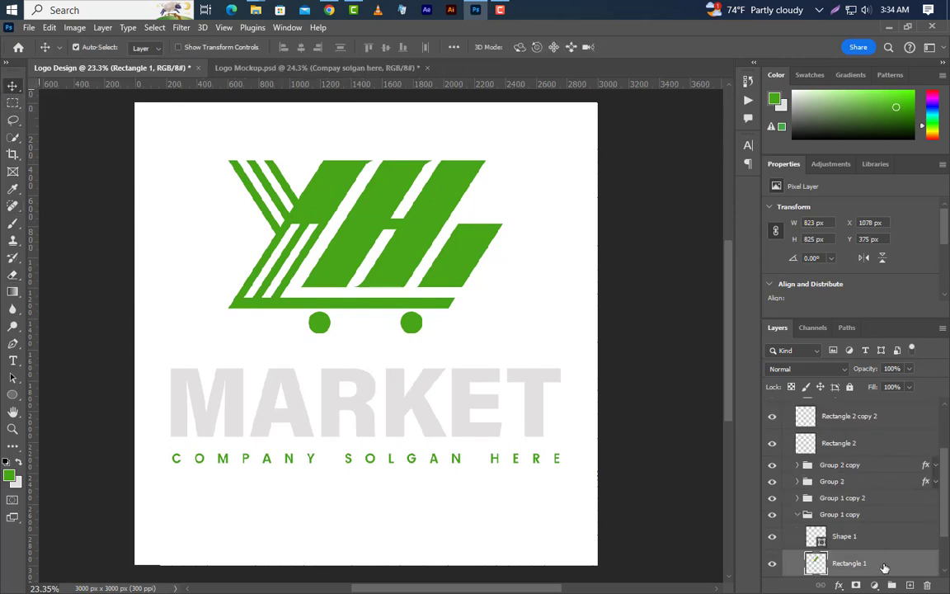
scroll(883, 567, down, 2)
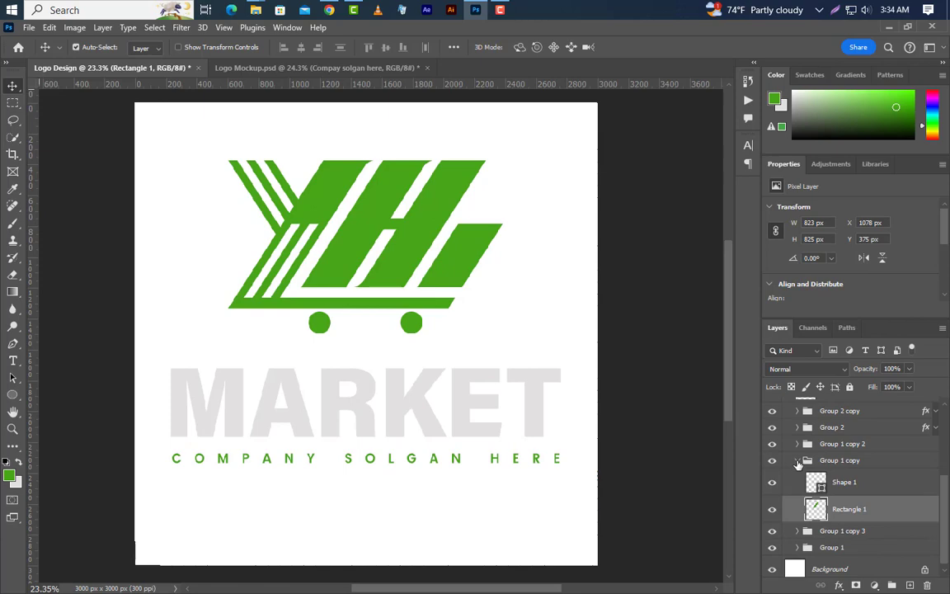
click(797, 463)
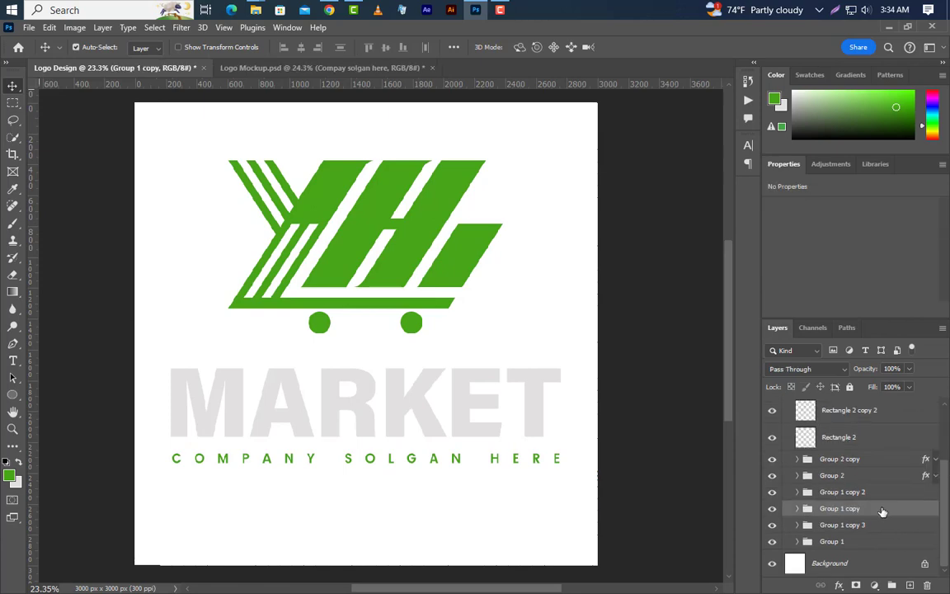
double_click(882, 511)
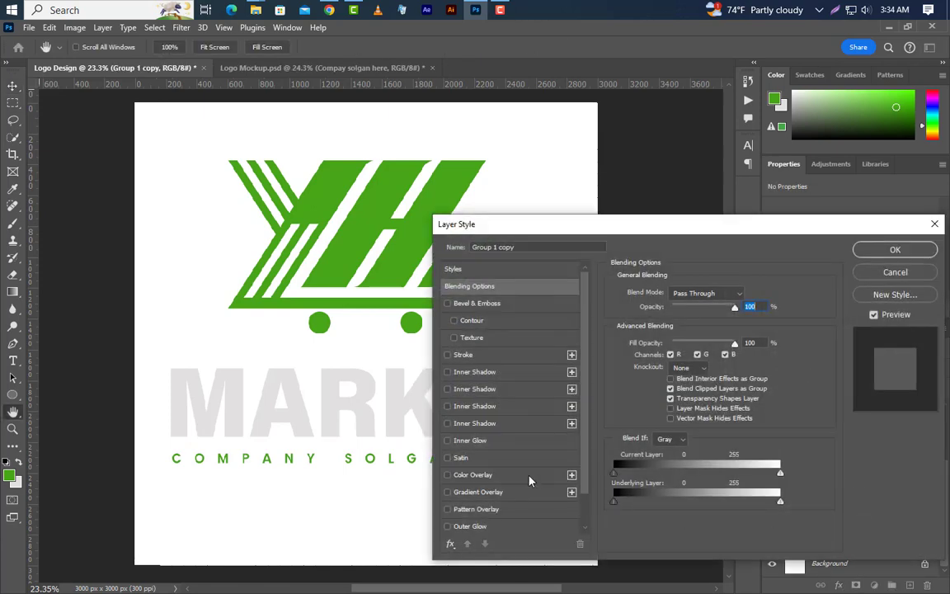
click(530, 476)
click(746, 295)
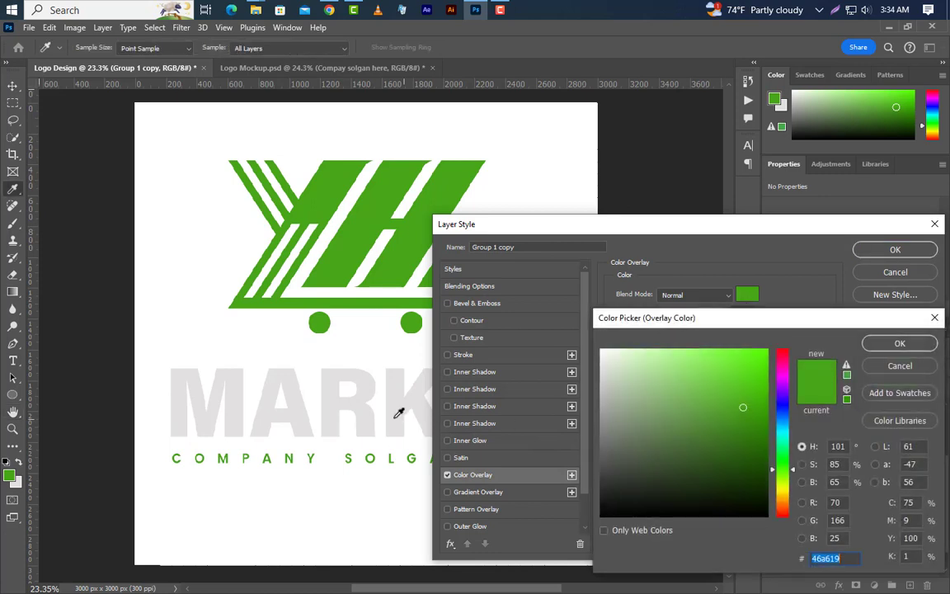
click(330, 375)
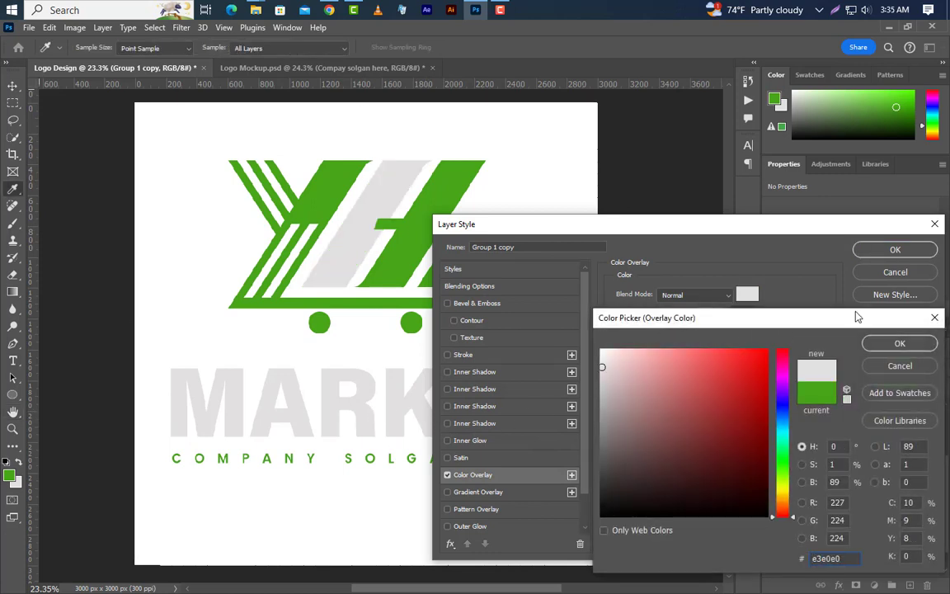
click(900, 343)
click(894, 249)
Apply the same light gray Color Overlay to the H's second stripe, Group 1.
click(405, 255)
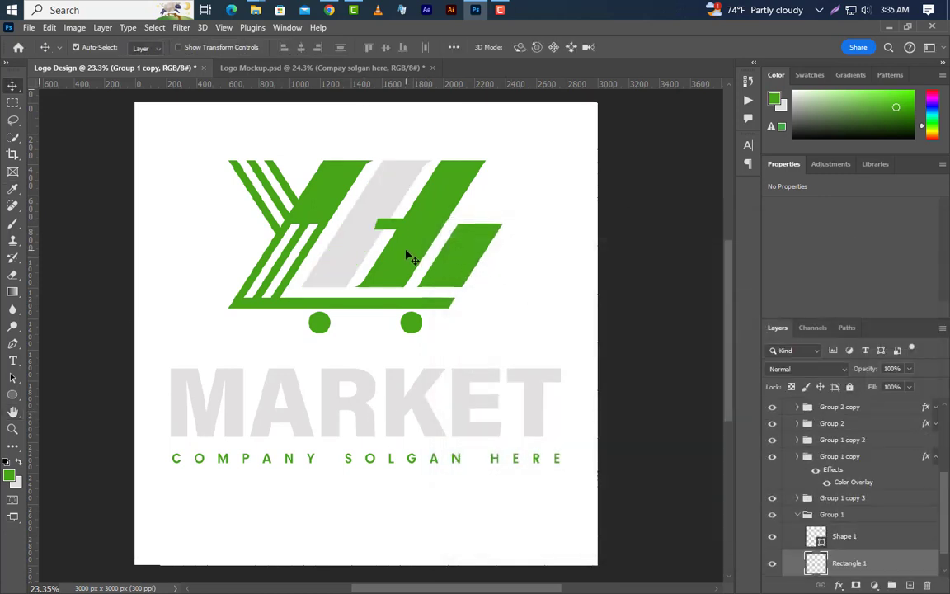
click(801, 515)
click(799, 514)
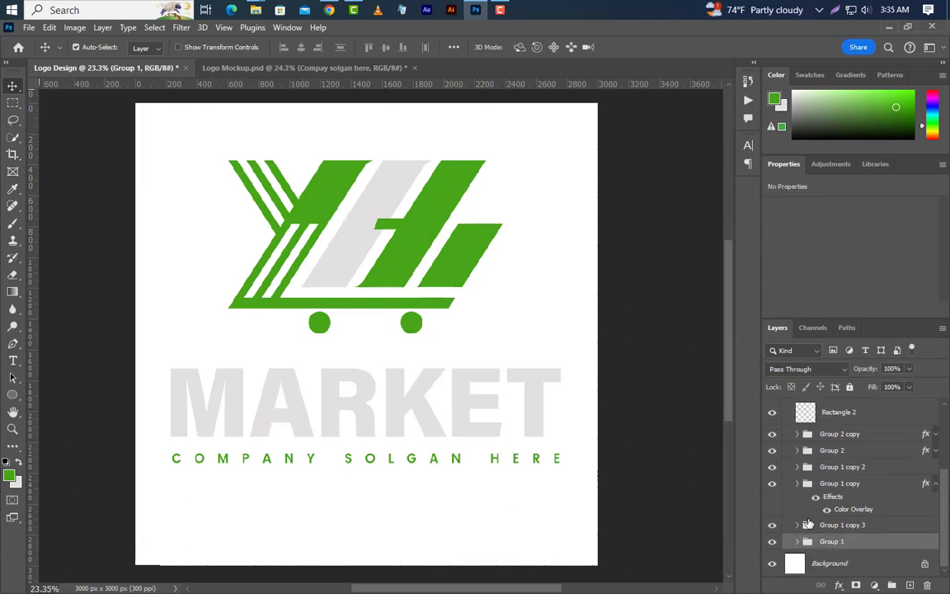
double_click(877, 542)
click(473, 474)
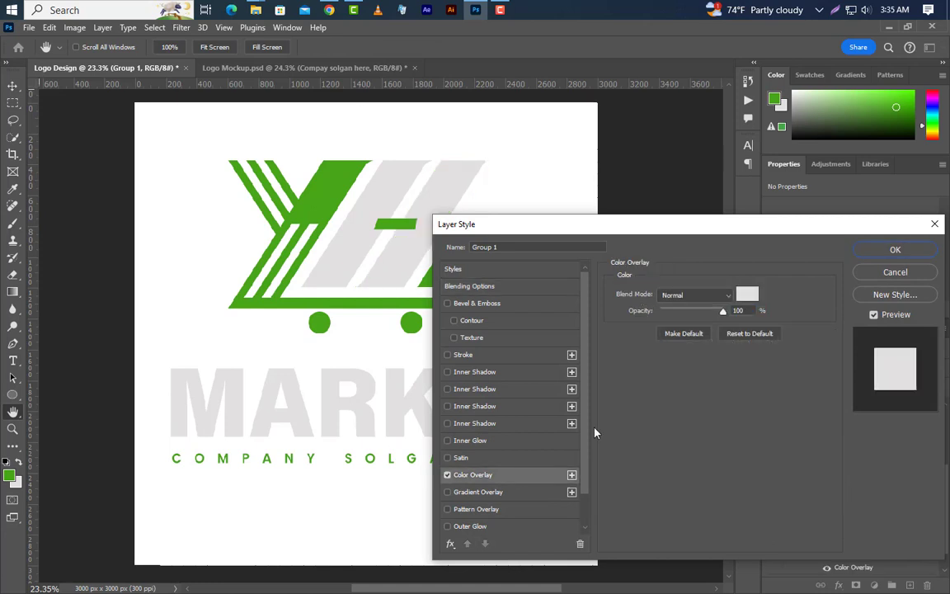
click(891, 254)
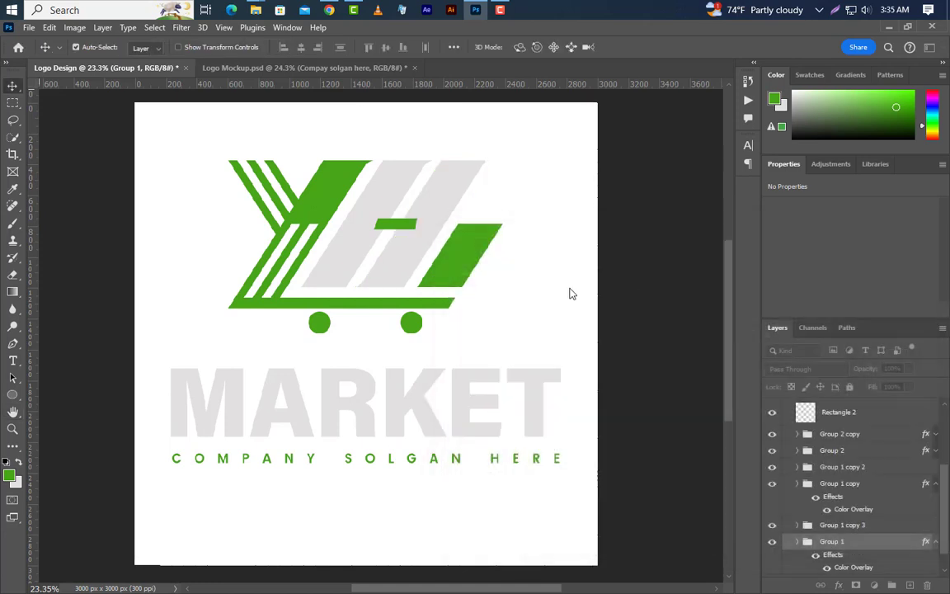
Apply the light gray Color Overlay to the H's crossbar, Rectangle 2 copy 2.
click(393, 225)
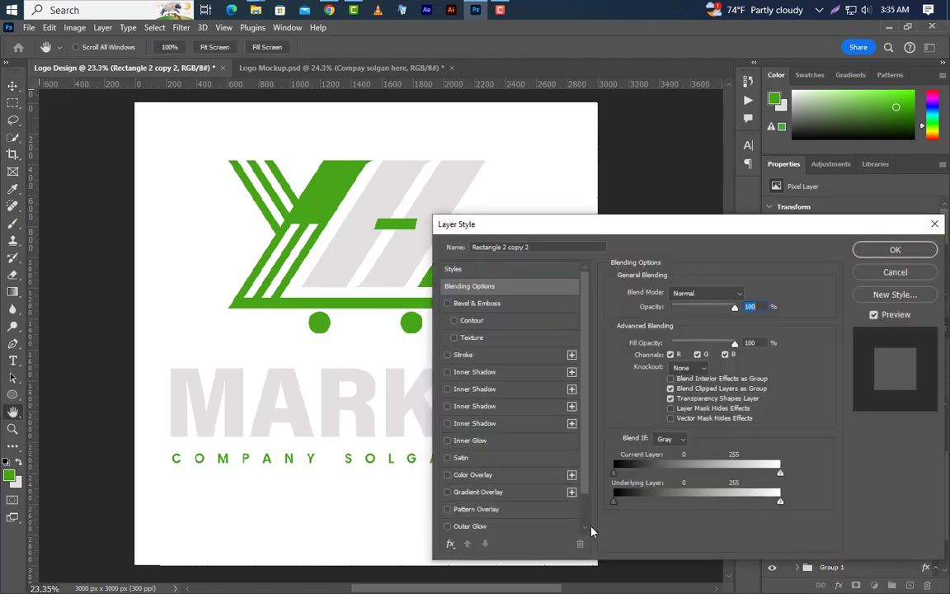
click(472, 474)
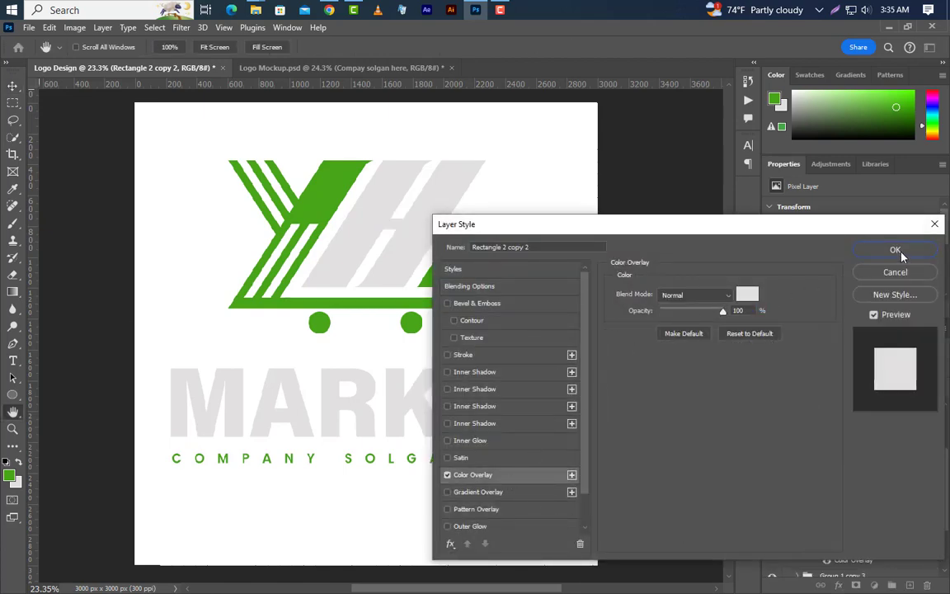
click(901, 256)
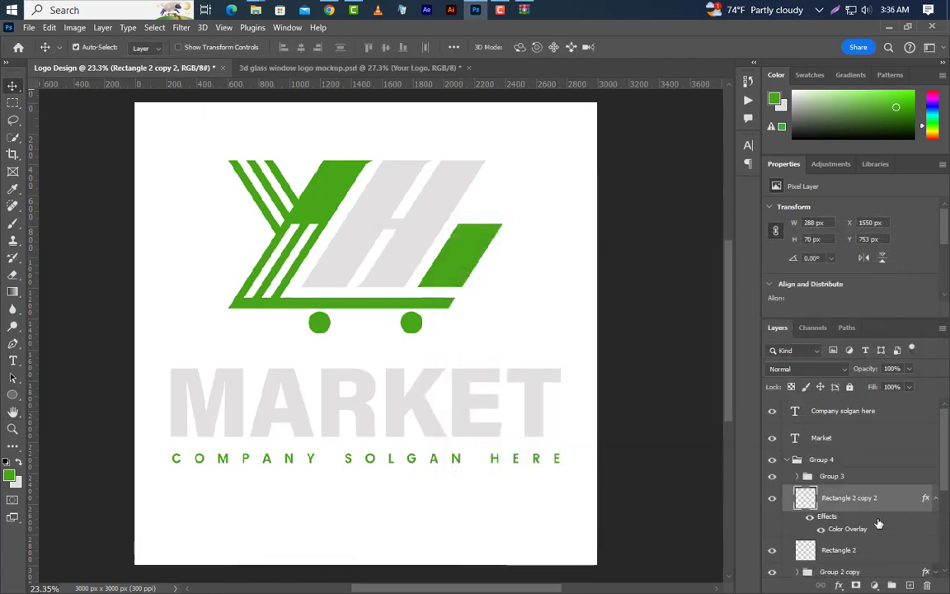
Hide the white Background, collapse Group 4 and stamp all visible layers into a new layer above the slogan.
scroll(878, 523, down, 5)
click(773, 564)
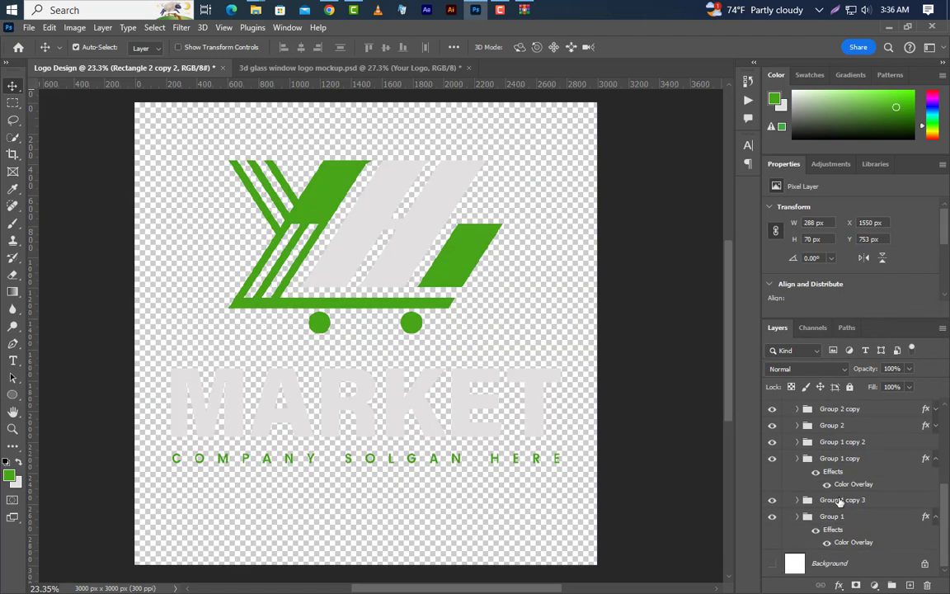
scroll(812, 478, up, 5)
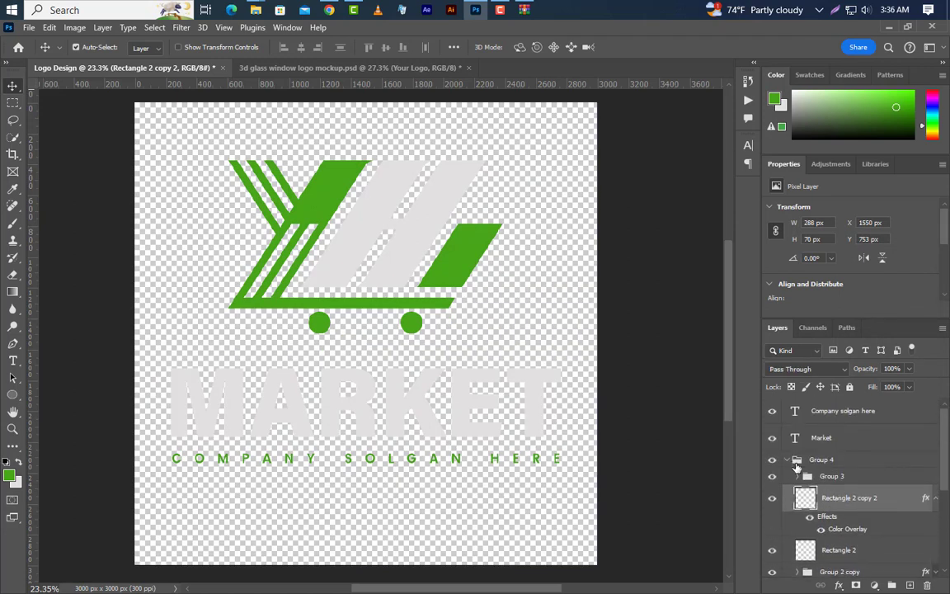
click(793, 462)
click(853, 412)
key(ctrl+alt+shift+e)
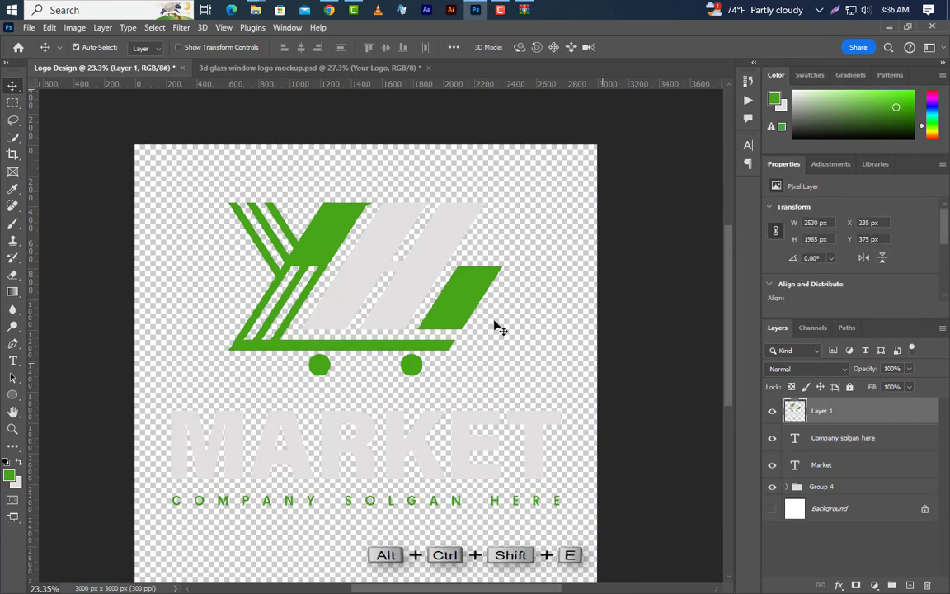
Open the Your Logo smart object from 3d glass window logo mockup.psd and copy the stamped logo layer into it.
click(352, 72)
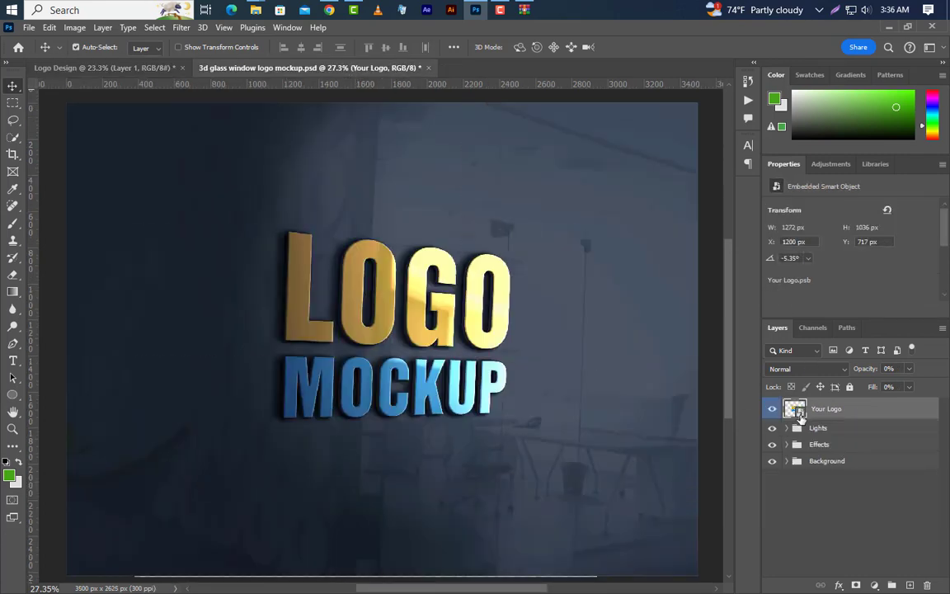
double_click(795, 409)
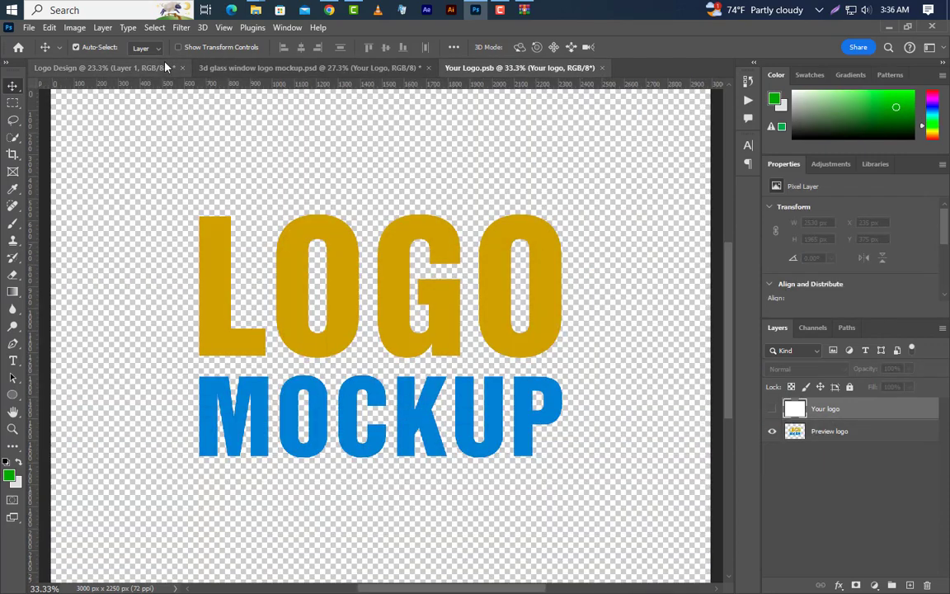
click(166, 66)
drag(863, 412, 387, 386)
Scale the pasted logo proportionally to about 68.43% and center it on the smart object's canvas at X 1500, Y 1125 px.
click(50, 27)
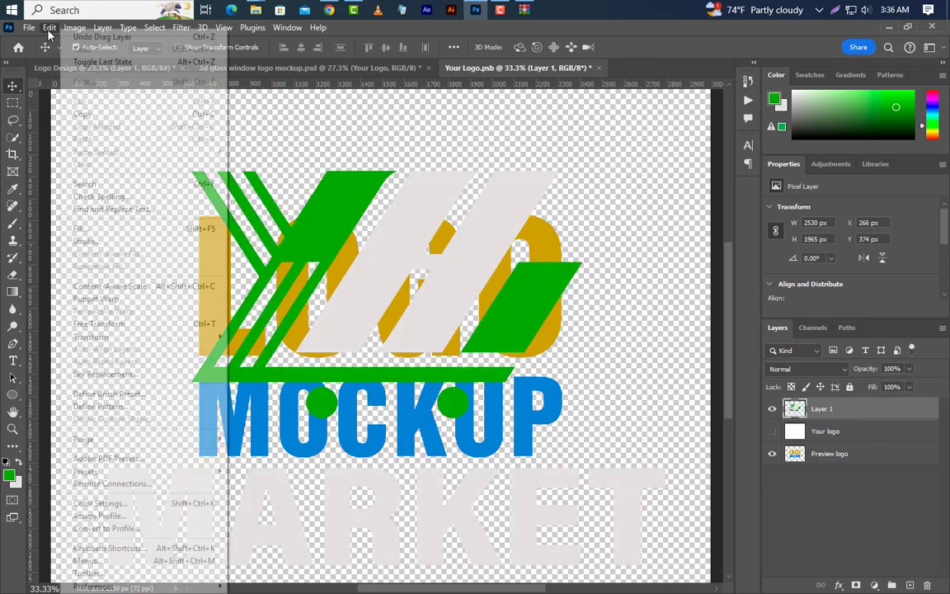
click(103, 324)
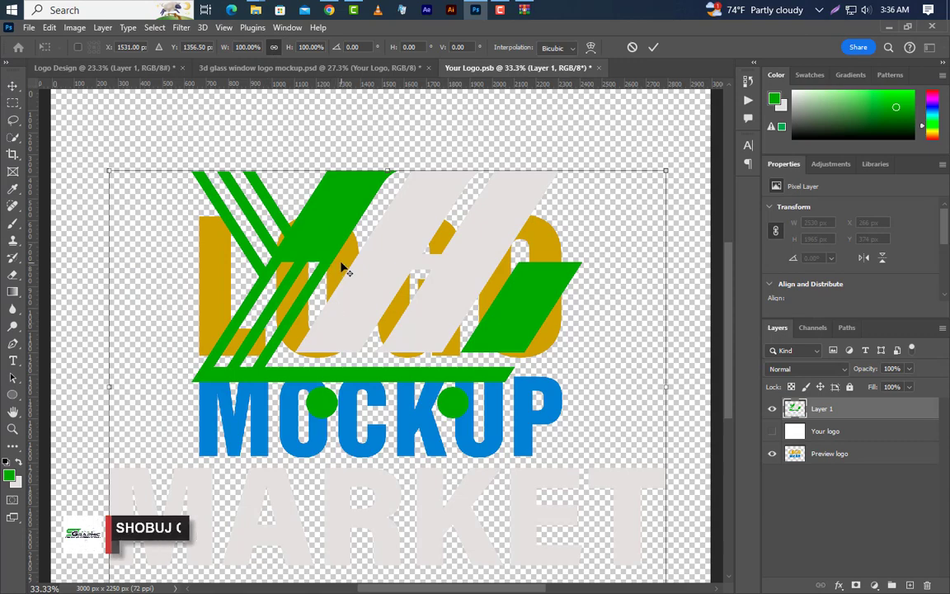
scroll(345, 264, down, 1)
drag(386, 548, 380, 422)
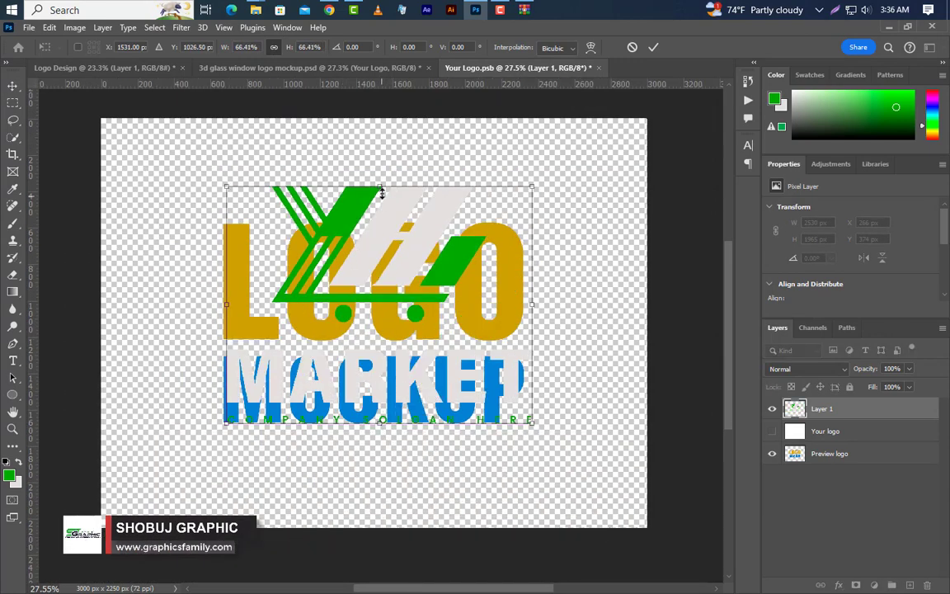
drag(381, 186, 382, 222)
drag(388, 294, 383, 295)
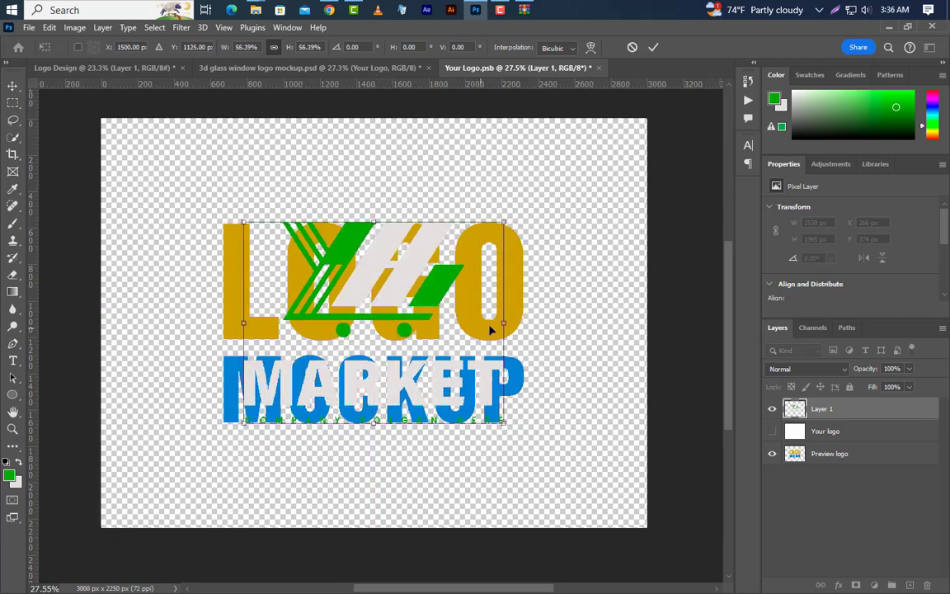
drag(505, 322, 534, 327)
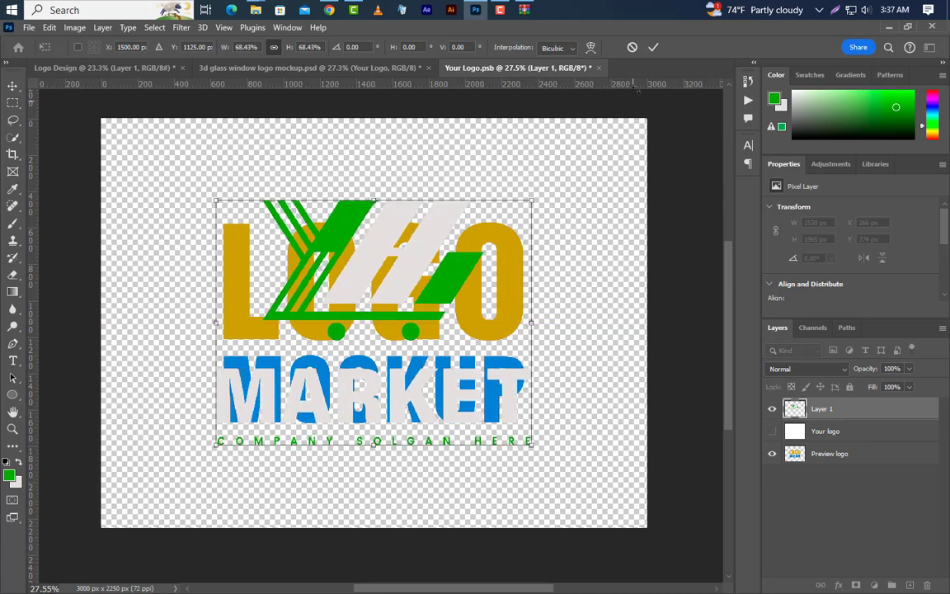
click(653, 49)
Hide the Preview logo layer, close Your Logo.psb with its changes saved, and return to the glass window mockup.
click(772, 454)
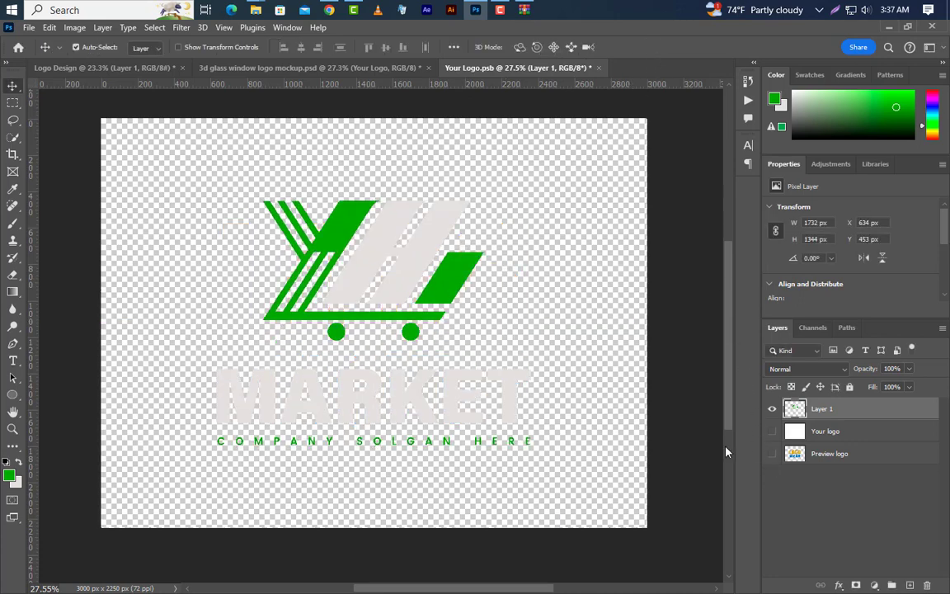
click(599, 68)
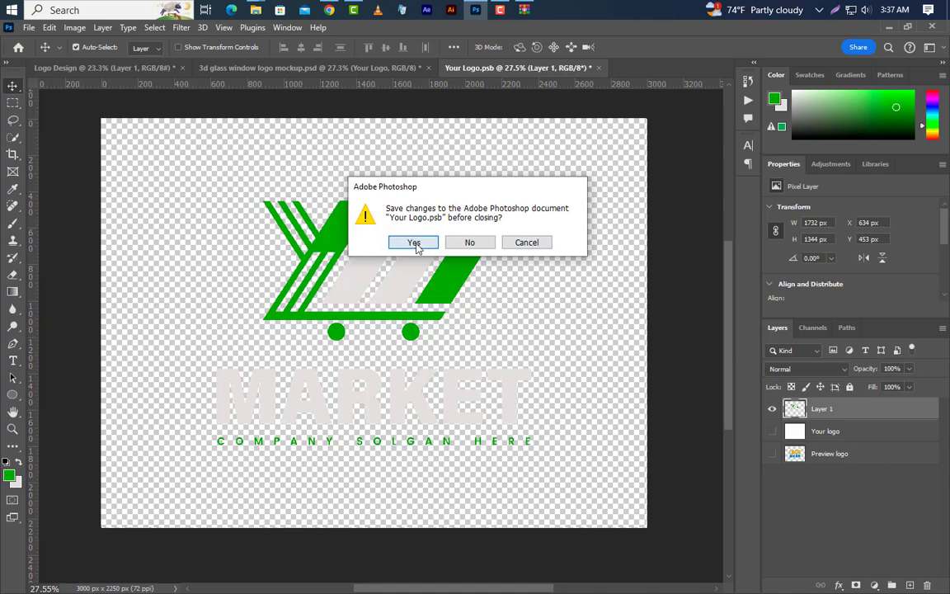
click(414, 243)
click(343, 69)
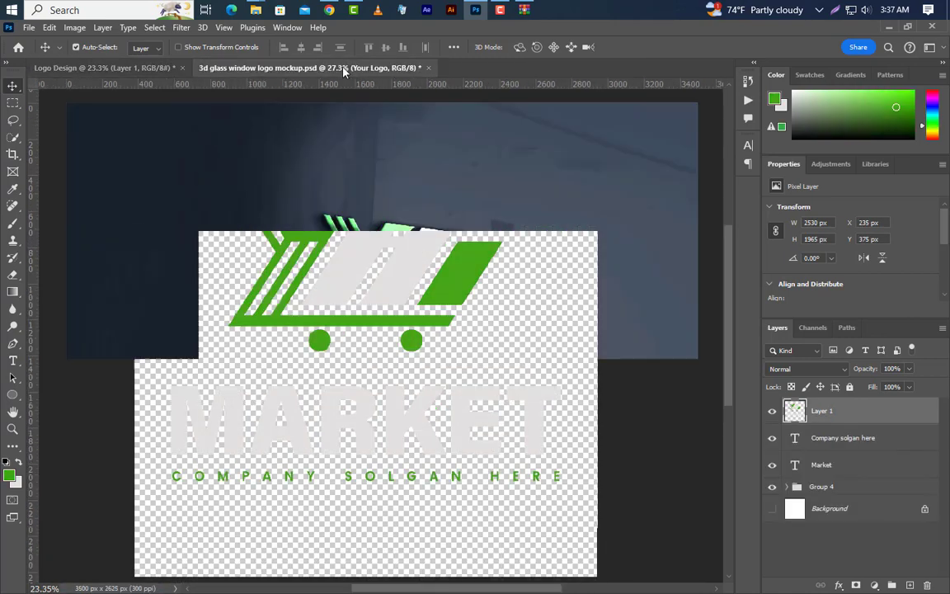